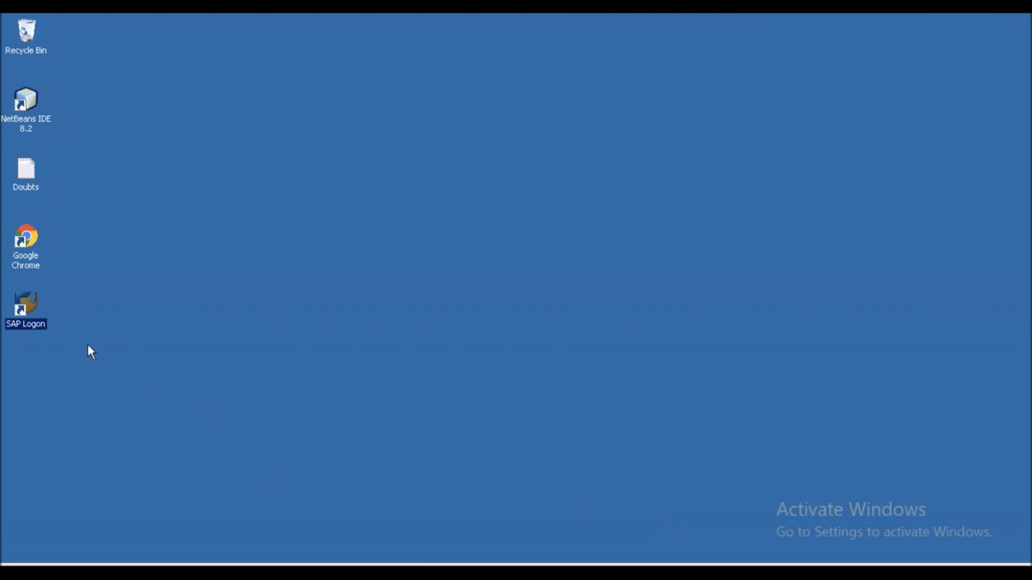
# - Launch SAP Logon and open the Training connection
pyautogui.doubleClick(34, 321)
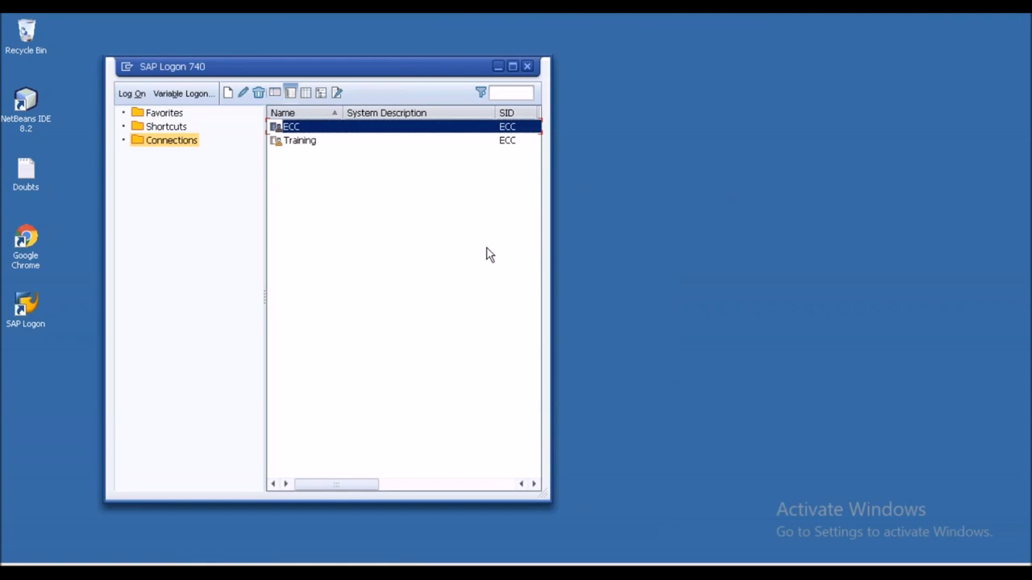
pyautogui.click(308, 144)
pyautogui.doubleClick(309, 144)
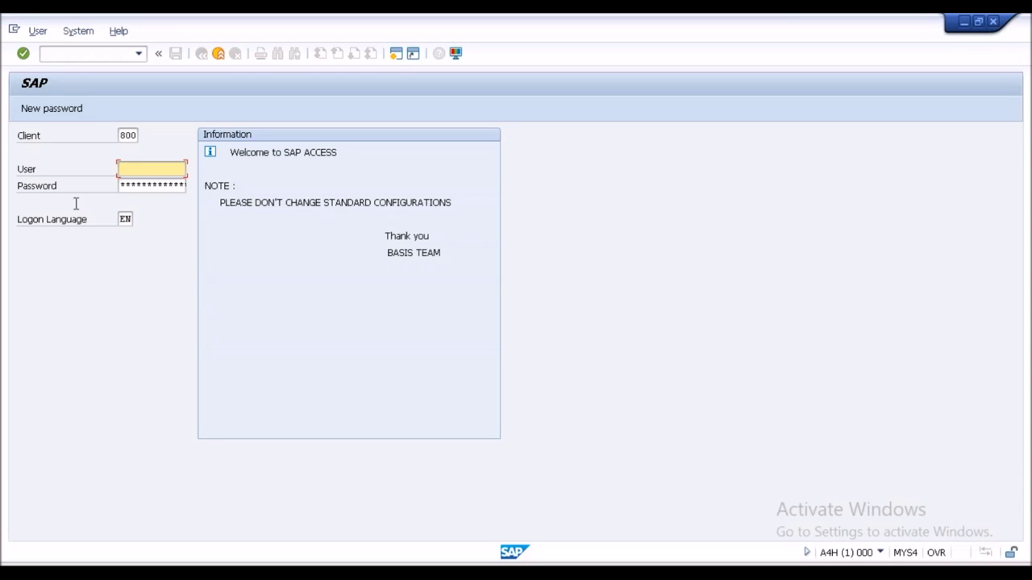
# - Fill in the logon user with the second saved user name suggestion
pyautogui.click(132, 170)
pyautogui.click(146, 171)
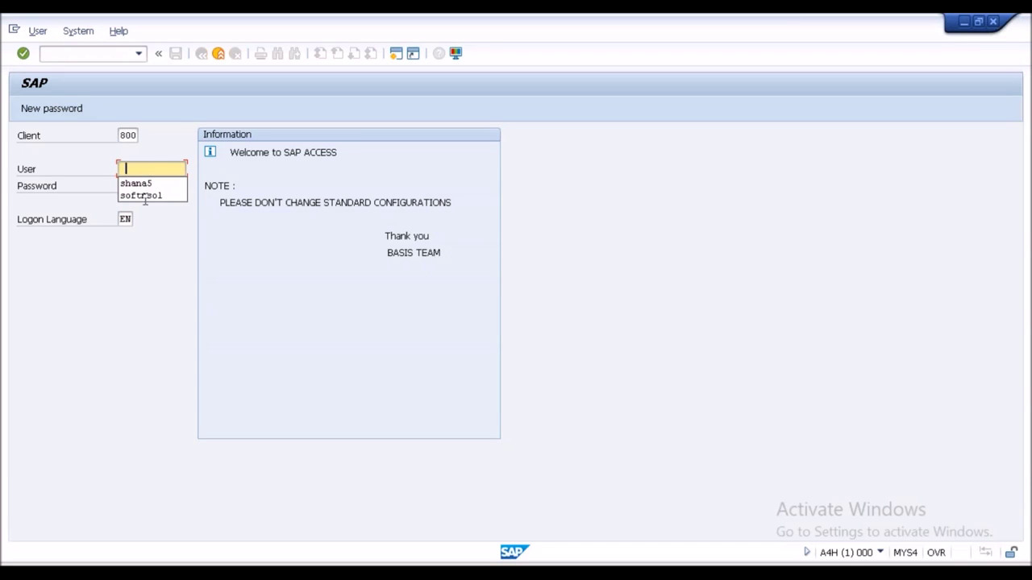
pyautogui.click(142, 196)
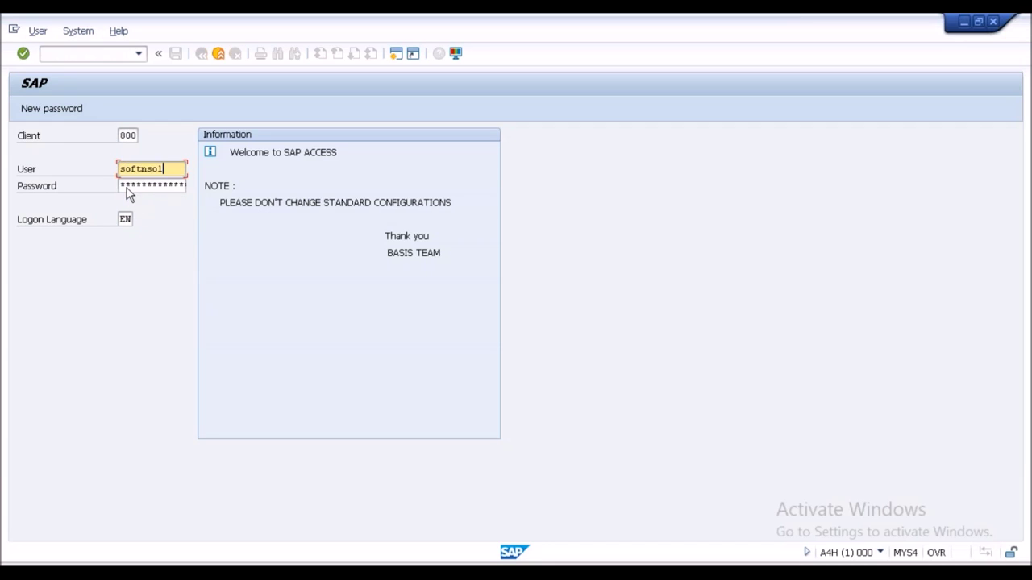
# - Enter the account password and try to log on to client 800
pyautogui.click(126, 187)
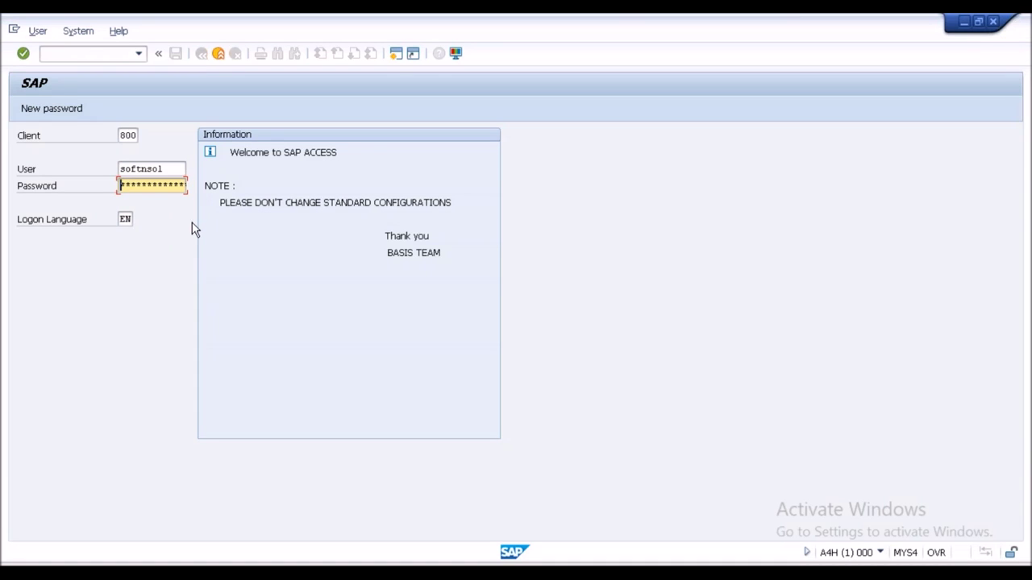
pyautogui.press('Right')
pyautogui.press('Right')
pyautogui.press('Right')
pyautogui.press('Right')
pyautogui.press('Right')
pyautogui.press('Right')
pyautogui.press('Right')
pyautogui.press('Right')
pyautogui.press('Return')
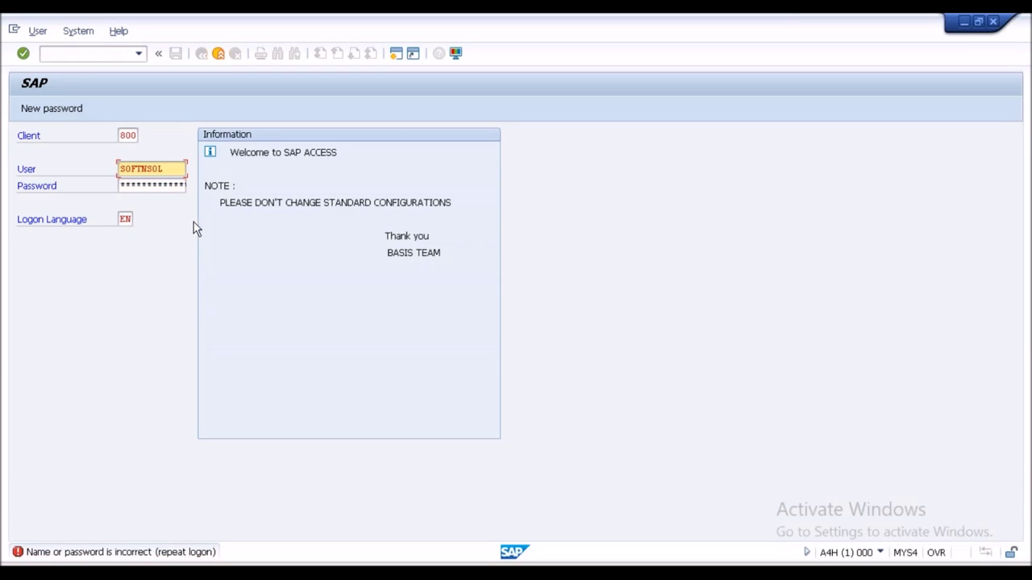
# - Re-enter the account password, log on and acknowledge the information dialog
pyautogui.press('Tab')
pyautogui.press('Right')
pyautogui.press('Right')
pyautogui.press('Right')
pyautogui.press('Right')
pyautogui.press('Right')
pyautogui.press('Right')
pyautogui.press('Right')
pyautogui.press('Right')
pyautogui.press('Right')
pyautogui.press('Right')
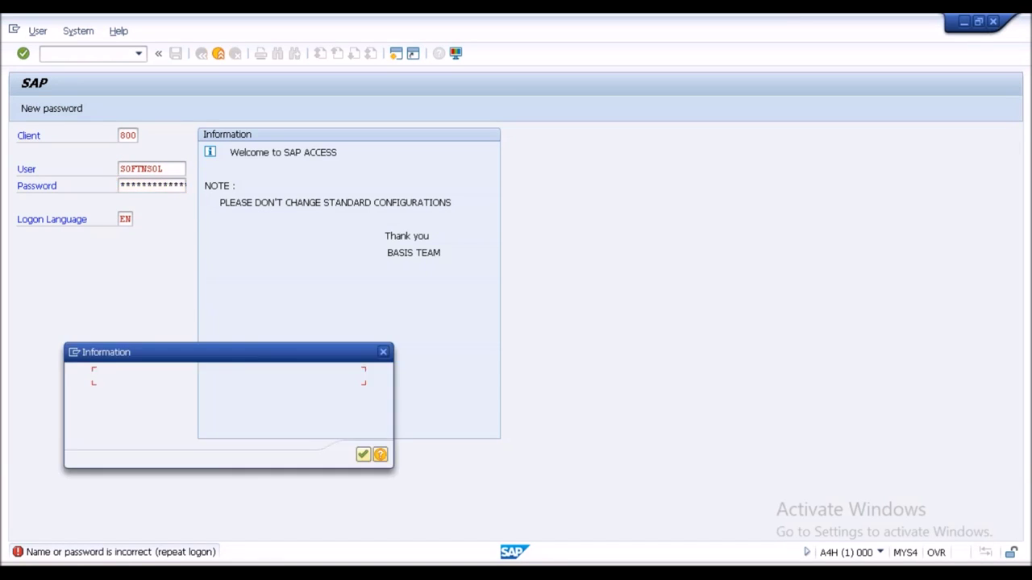
pyautogui.click(362, 456)
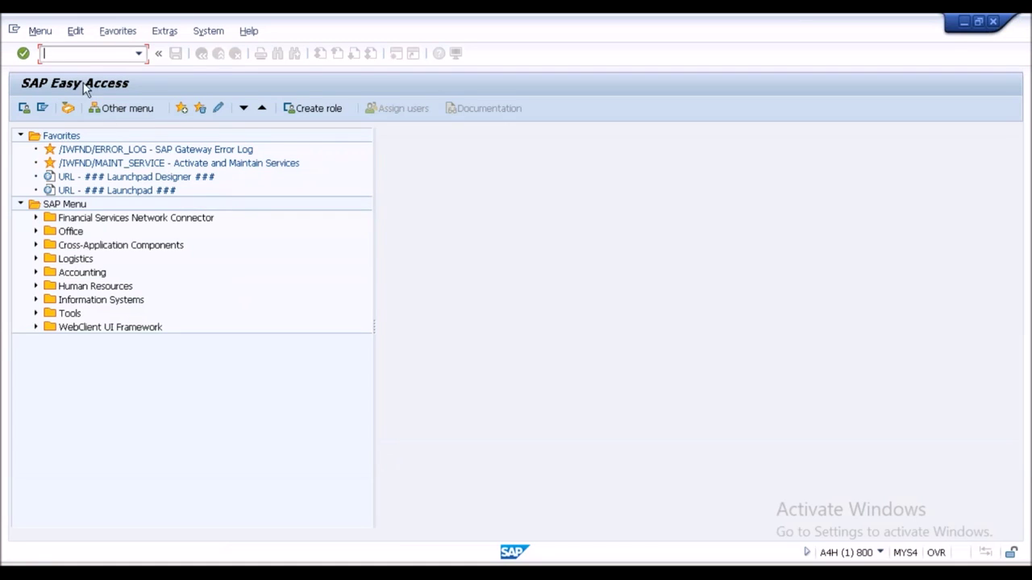
# - Run transaction spro and display the SAP Reference IMG
pyautogui.write('spro')
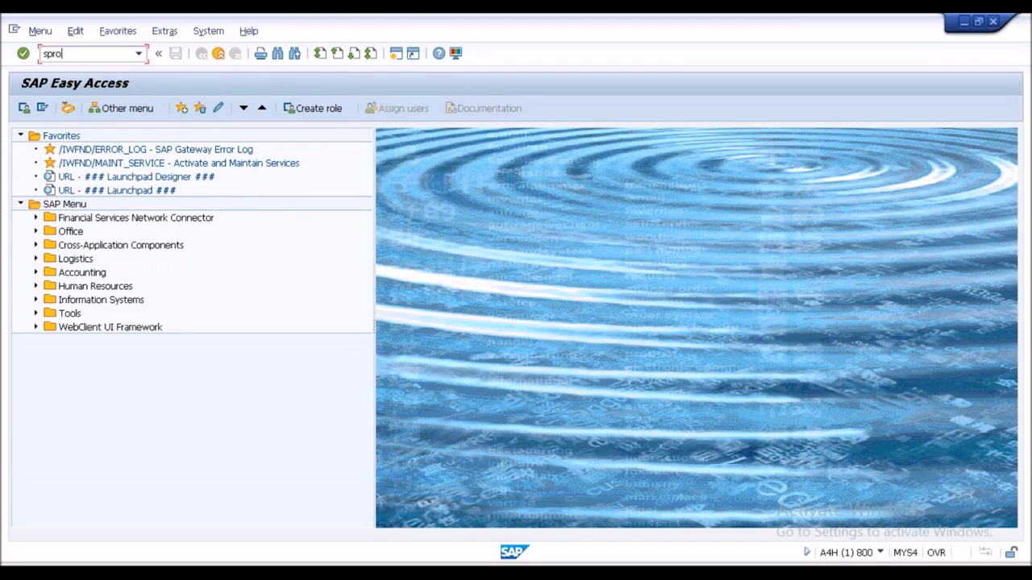
pyautogui.press('Return')
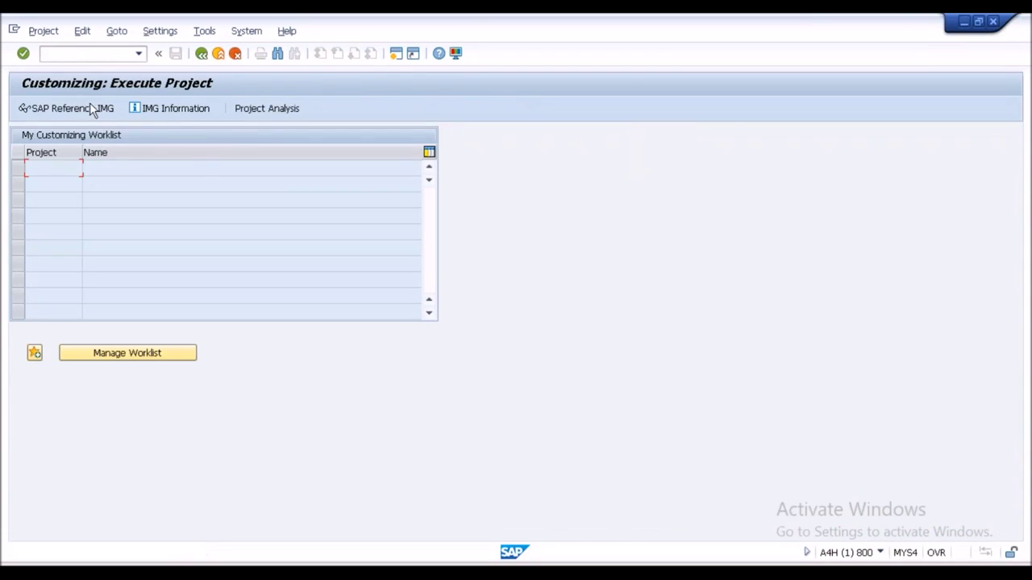
pyautogui.click(72, 108)
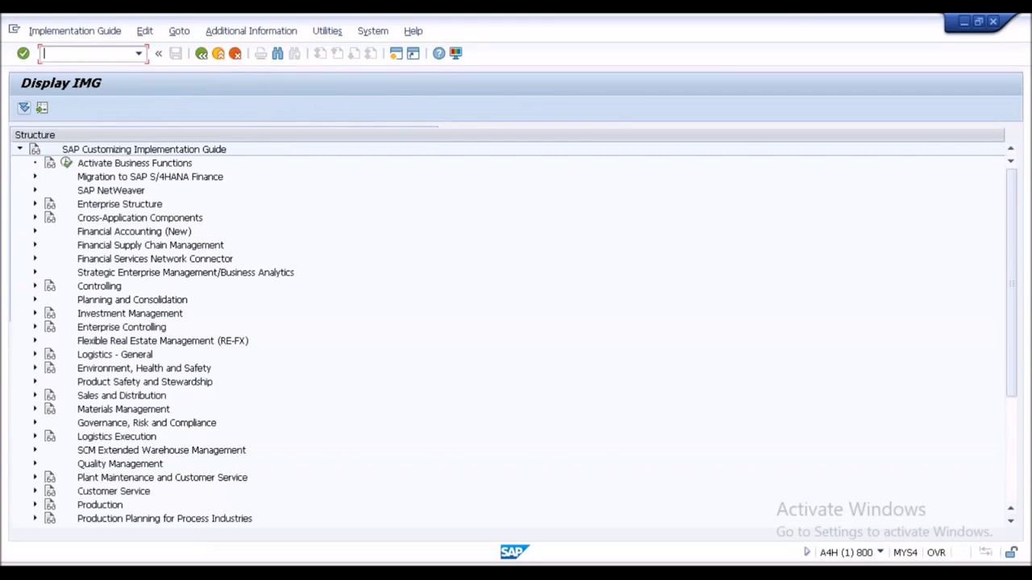
# - Look at the customizing areas under Financial Accounting (New) in the implementation guide
pyautogui.click(186, 178)
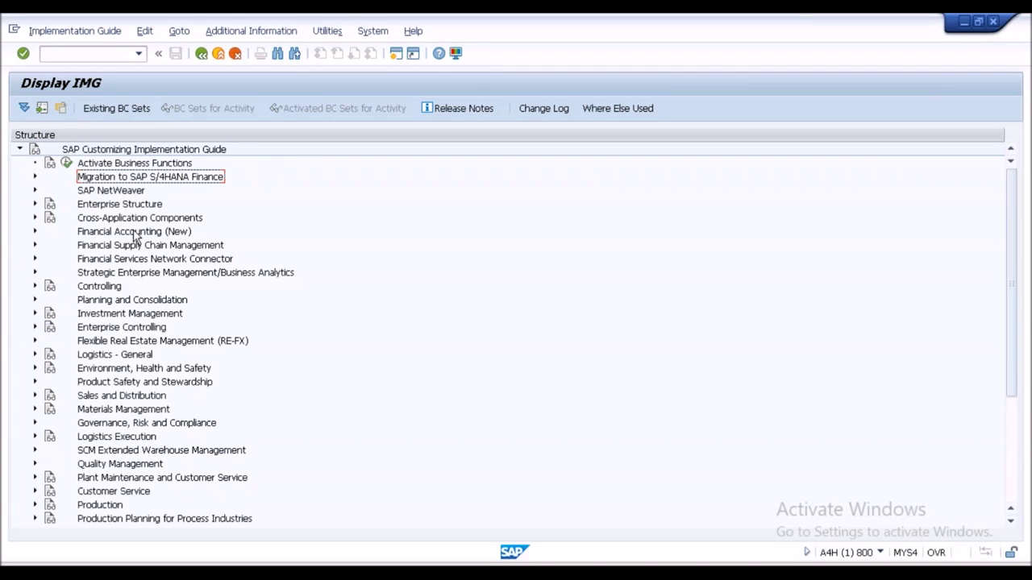
pyautogui.click(34, 231)
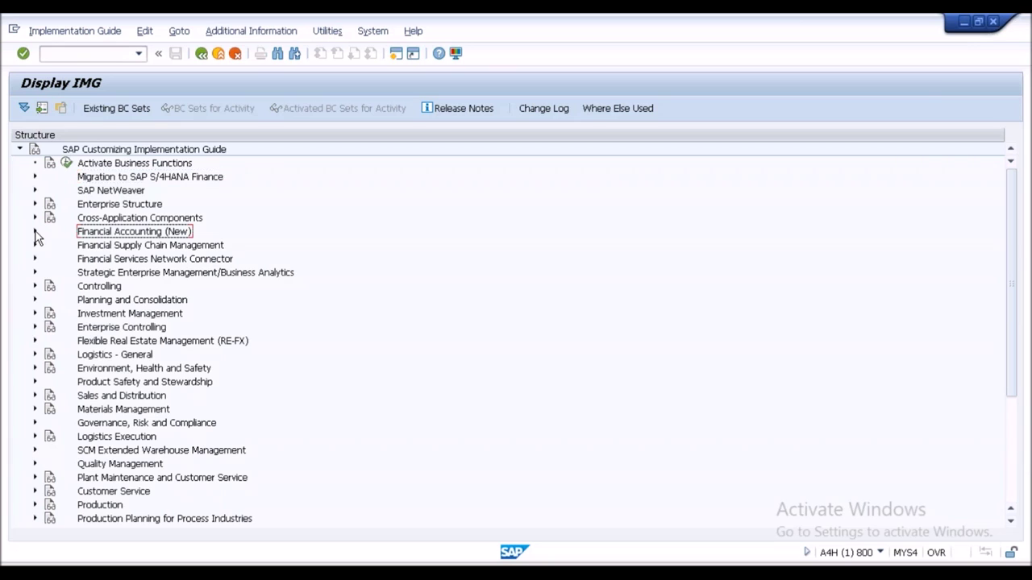
pyautogui.doubleClick(103, 231)
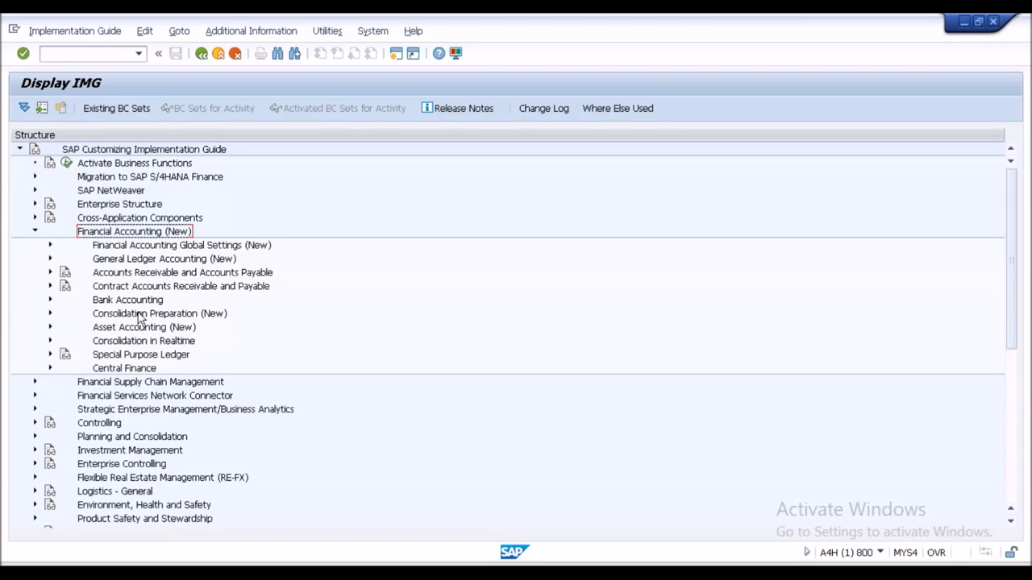
# - Under Enterprise Structure > Definition > Financial Accounting, execute Edit, Copy, Delete, Check Company Code with the activity Edit Company Code Data
pyautogui.click(34, 204)
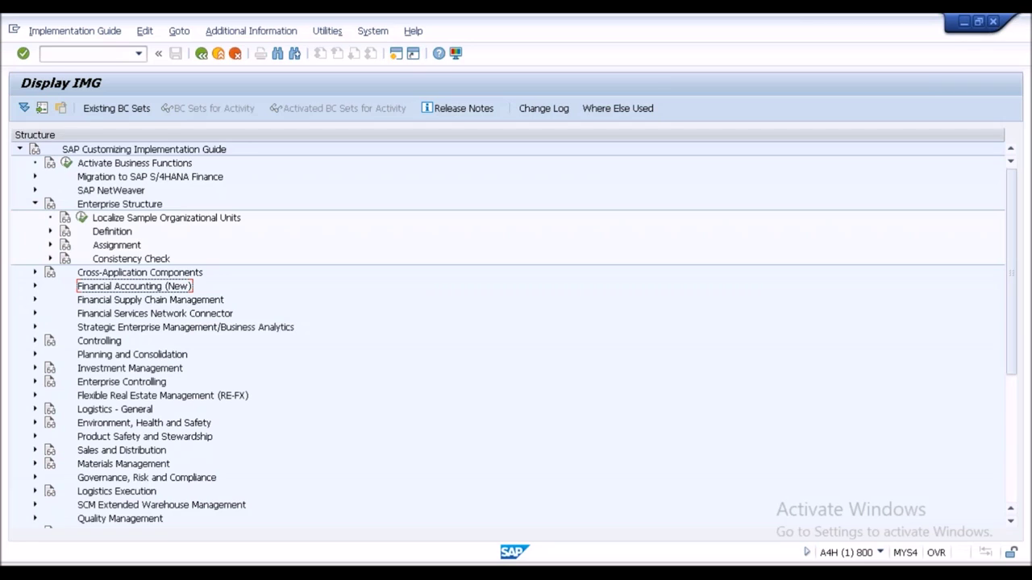
pyautogui.click(50, 232)
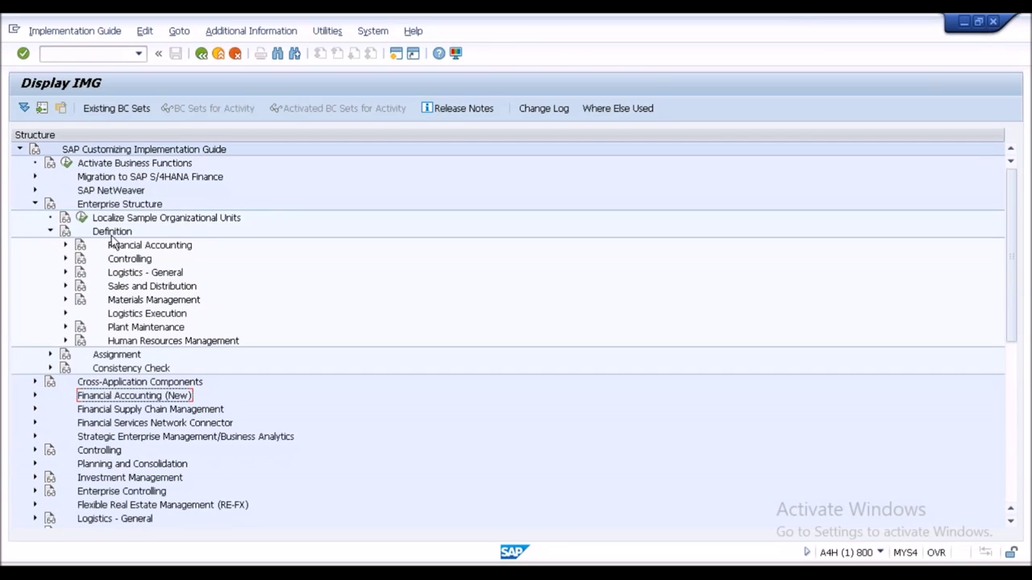
pyautogui.click(66, 245)
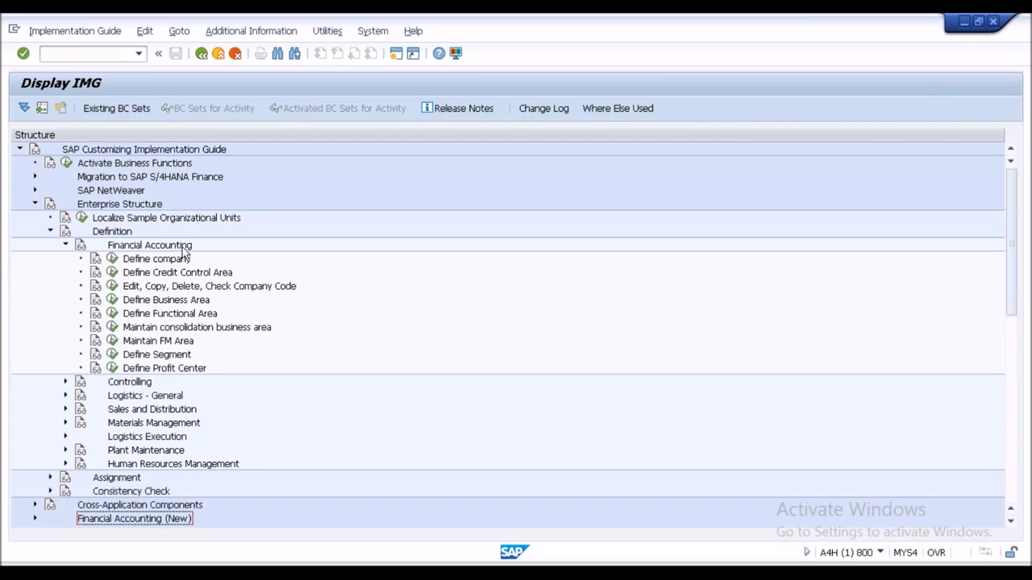
pyautogui.click(227, 287)
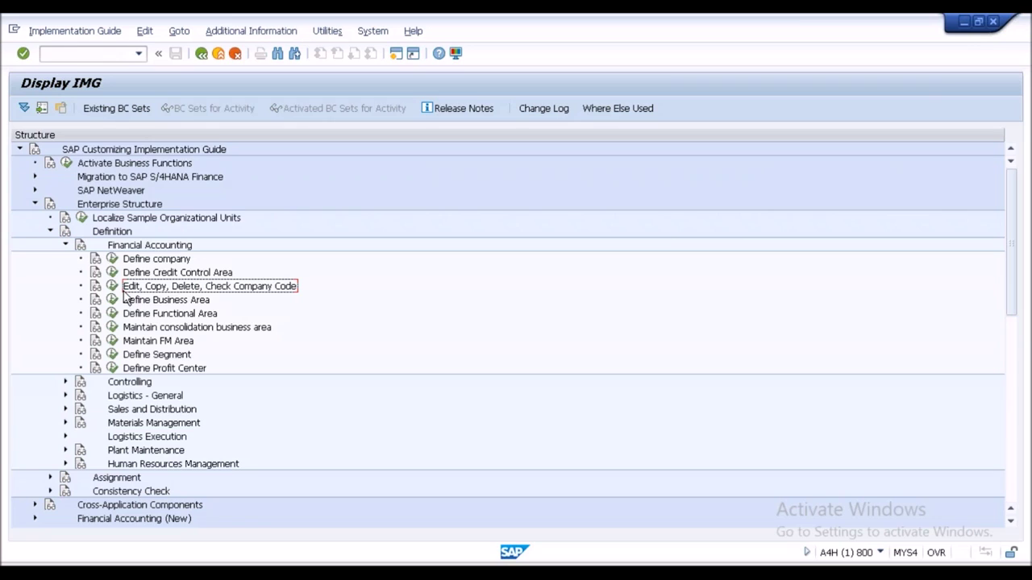
pyautogui.click(174, 261)
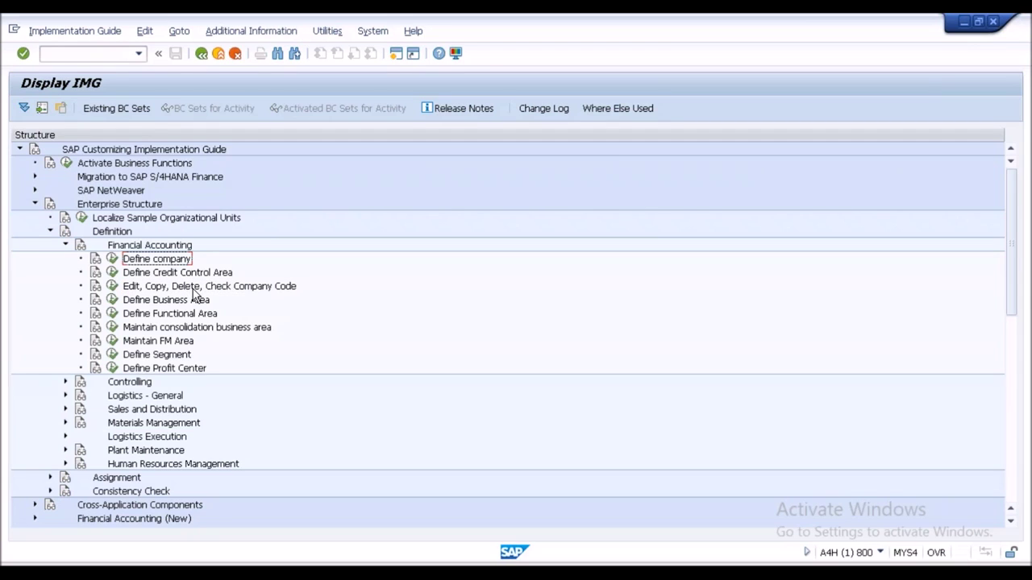
pyautogui.click(206, 288)
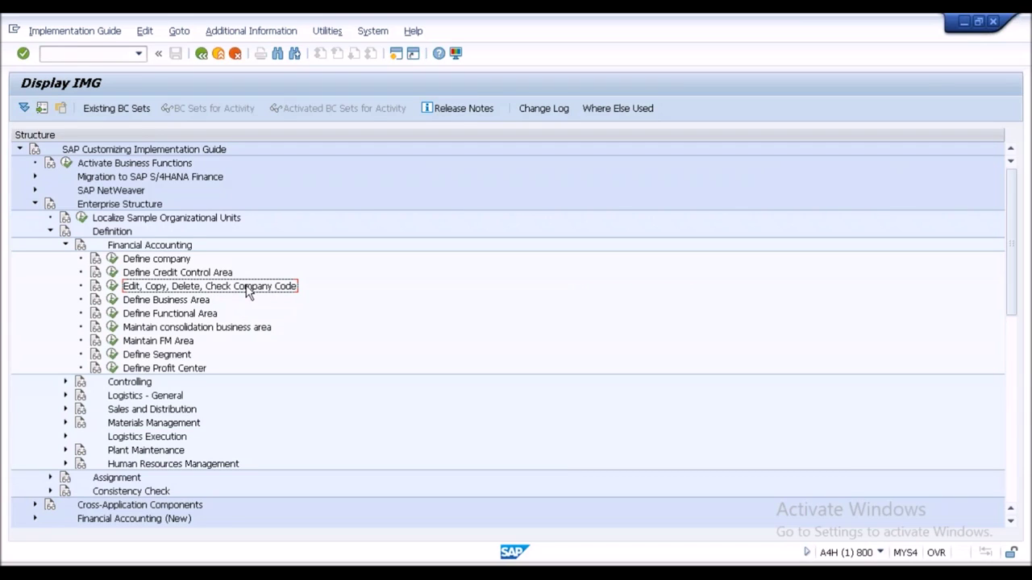
pyautogui.click(113, 288)
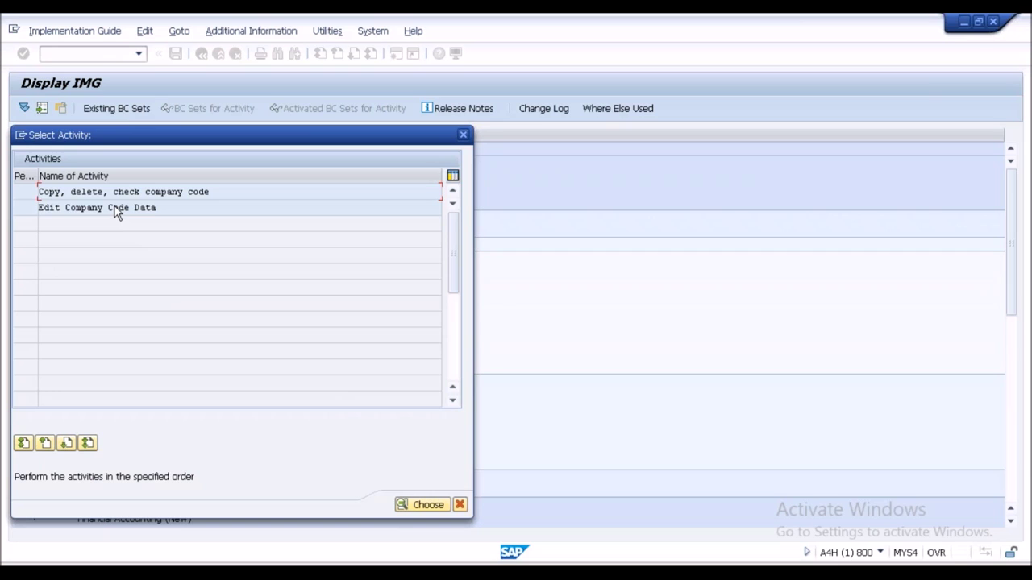
pyautogui.doubleClick(117, 208)
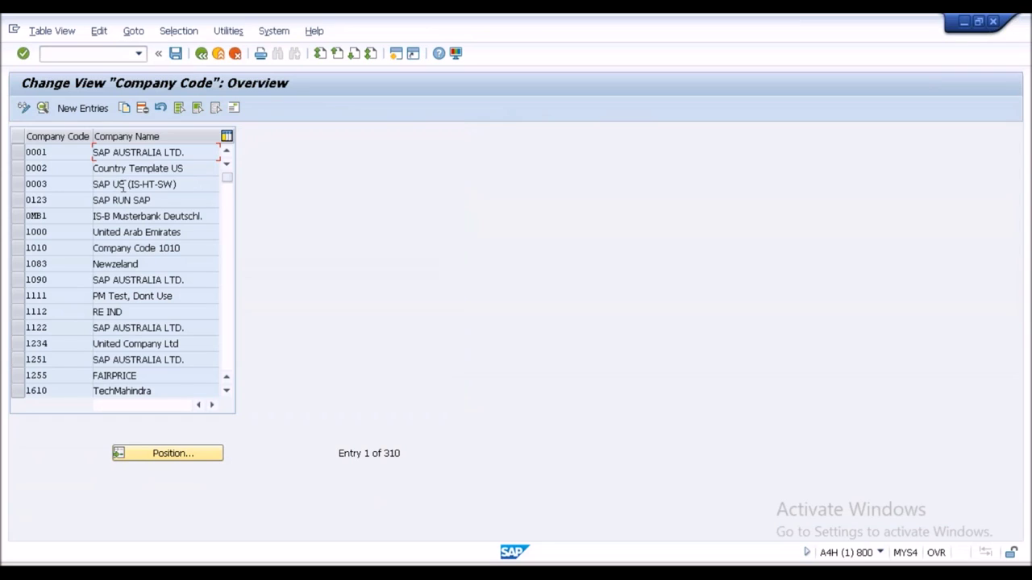
# - Create a new company code entry SFIN with the company name Simple Finance Training
pyautogui.click(83, 108)
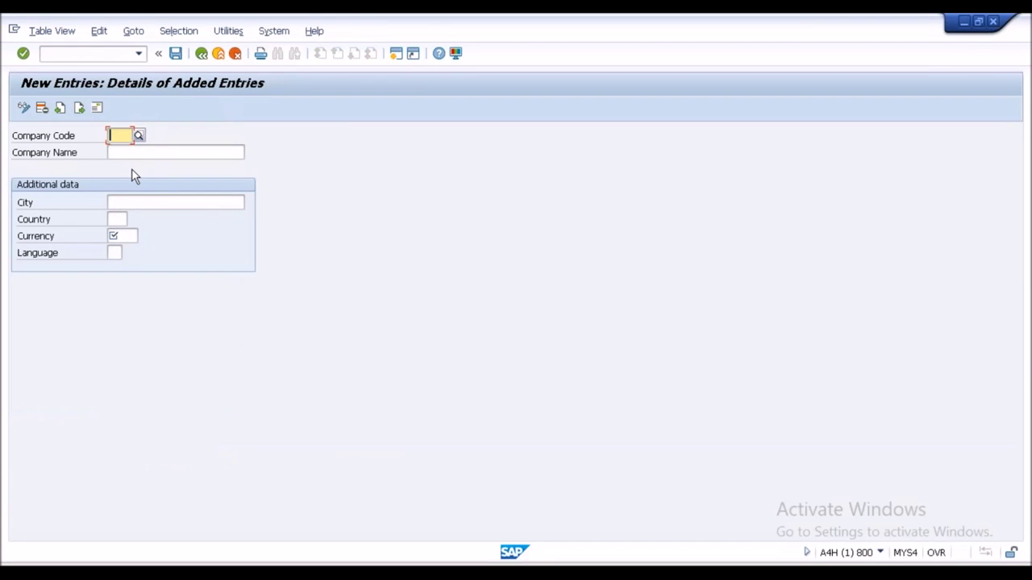
pyautogui.write('SF')
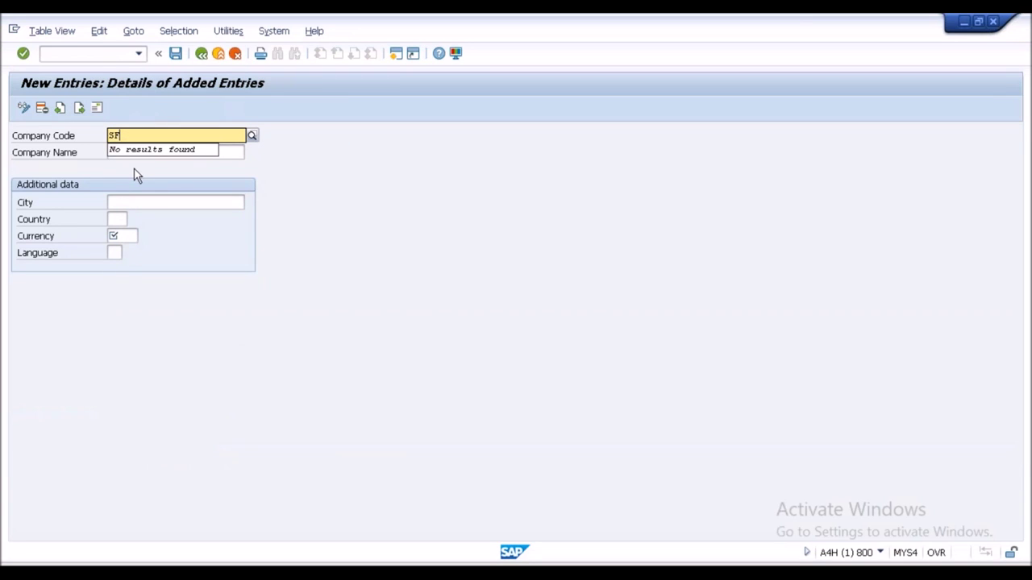
pyautogui.write('IN')
pyautogui.press('Return')
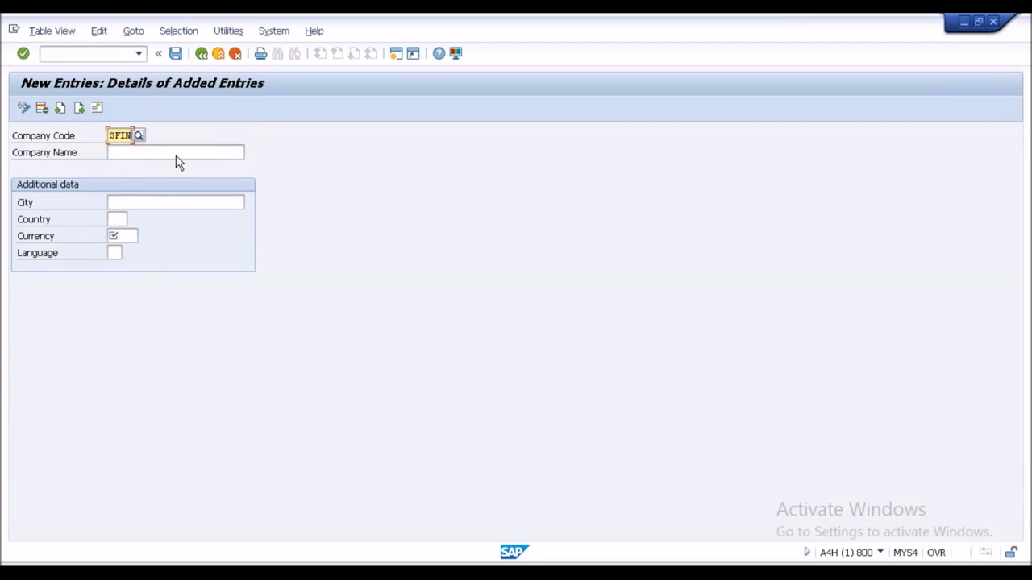
pyautogui.press('Tab')
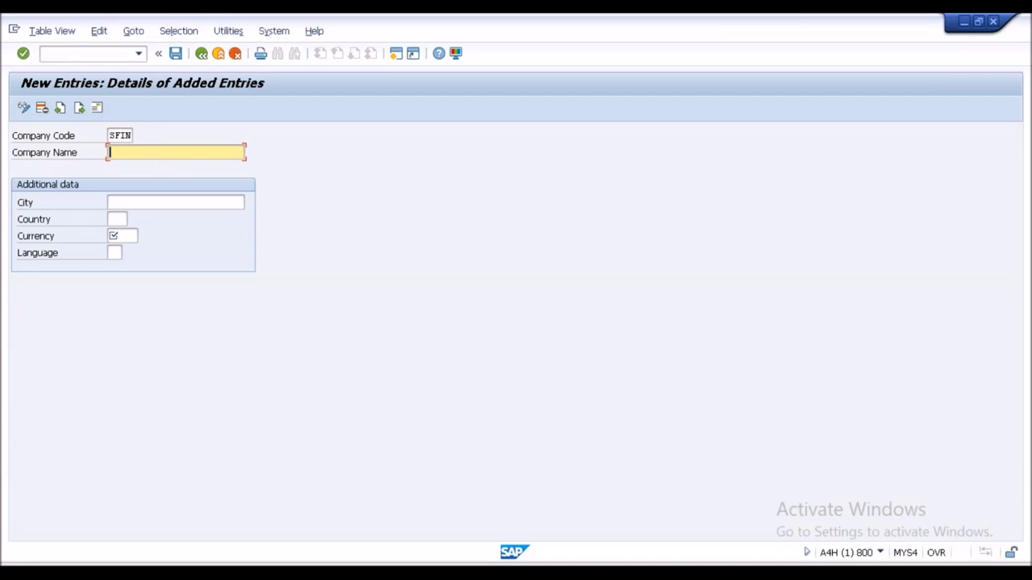
pyautogui.write('Simple Finance Training')
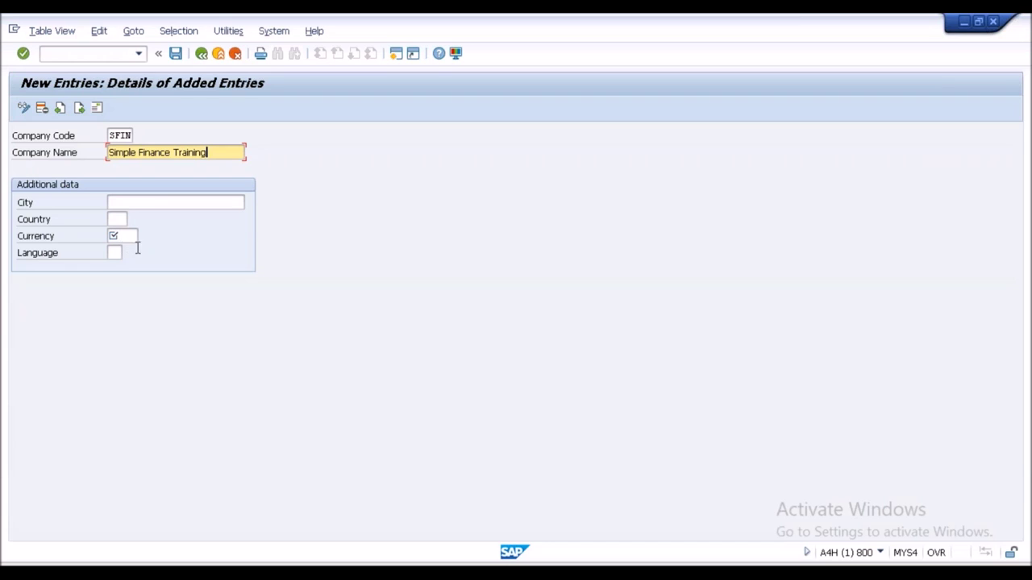
# - Set the new company code's city to Mumbai and its country to IN
pyautogui.click(176, 203)
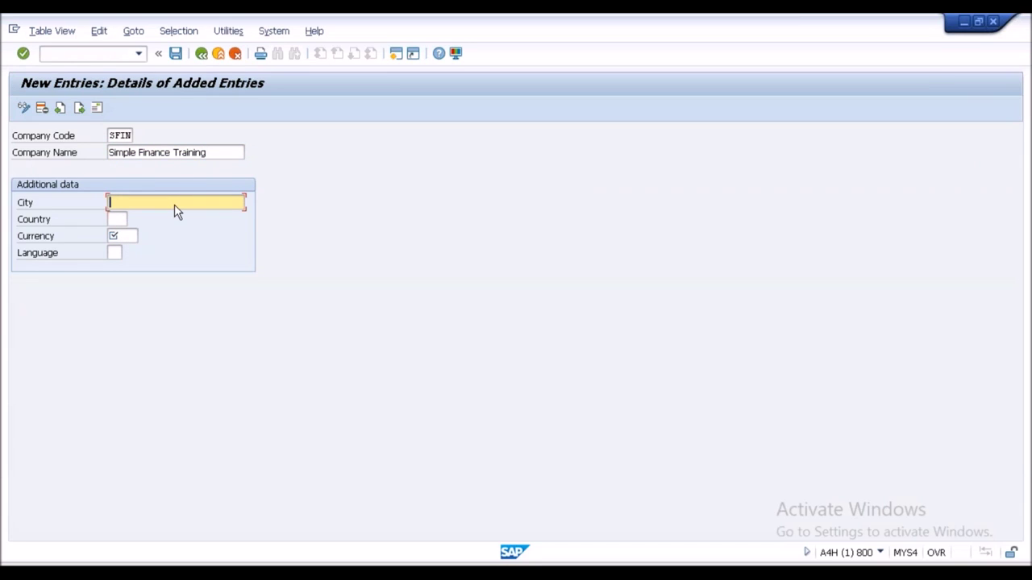
pyautogui.write('Mumbai')
pyautogui.press('Tab')
pyautogui.write('I')
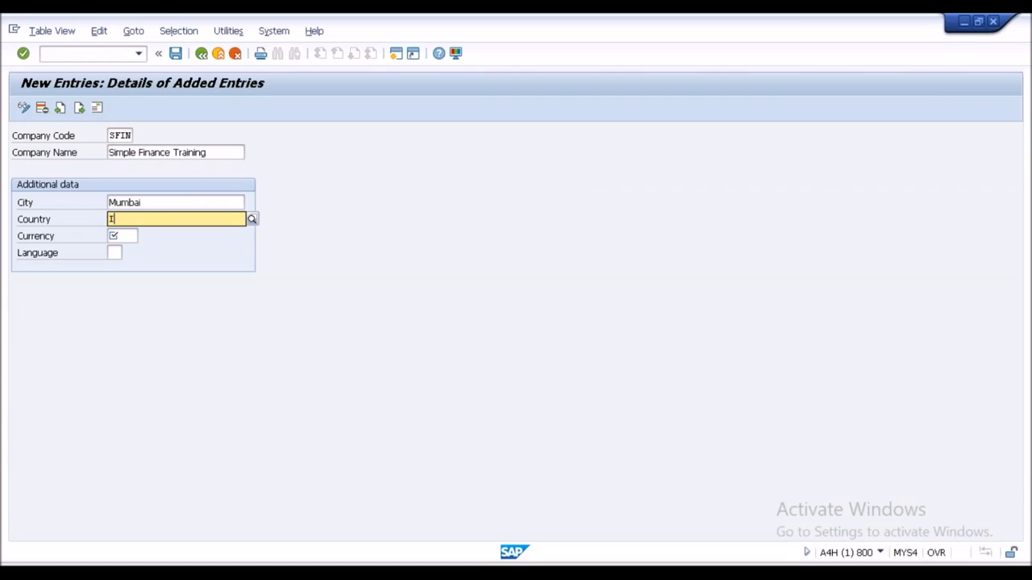
pyautogui.write('N')
pyautogui.press('Return')
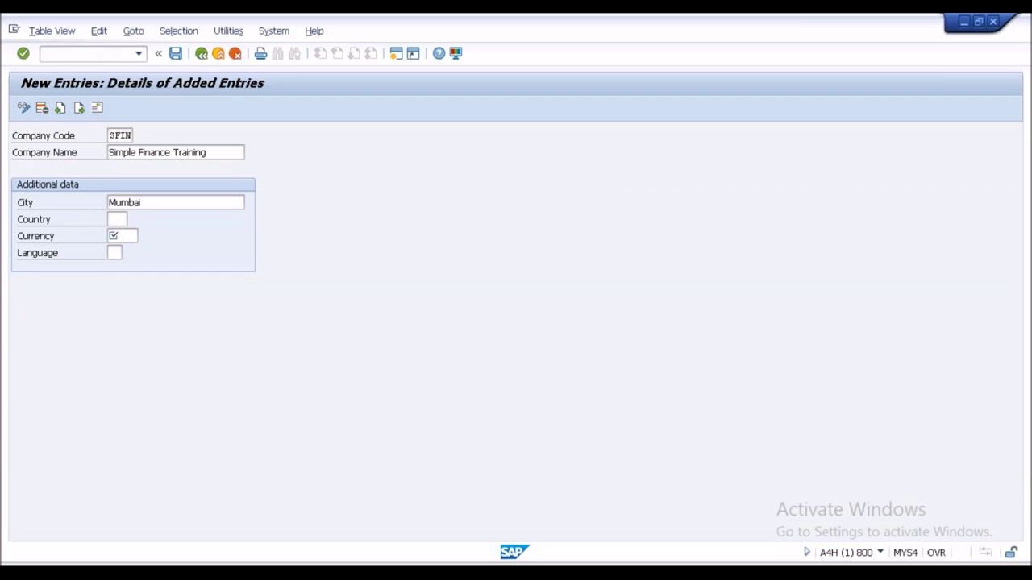
# - Set the new company code's currency to INR
pyautogui.click(131, 240)
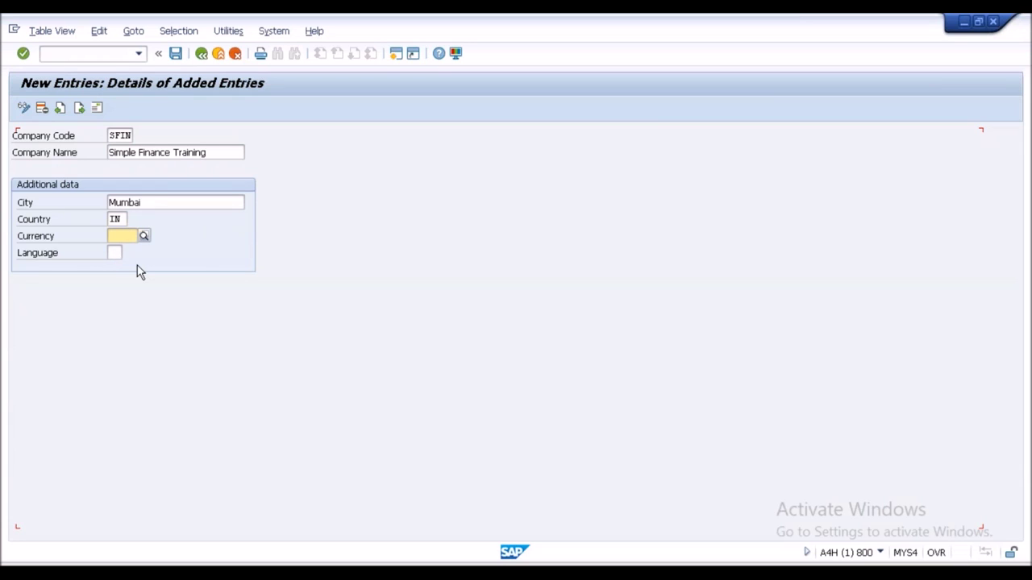
pyautogui.write('I')
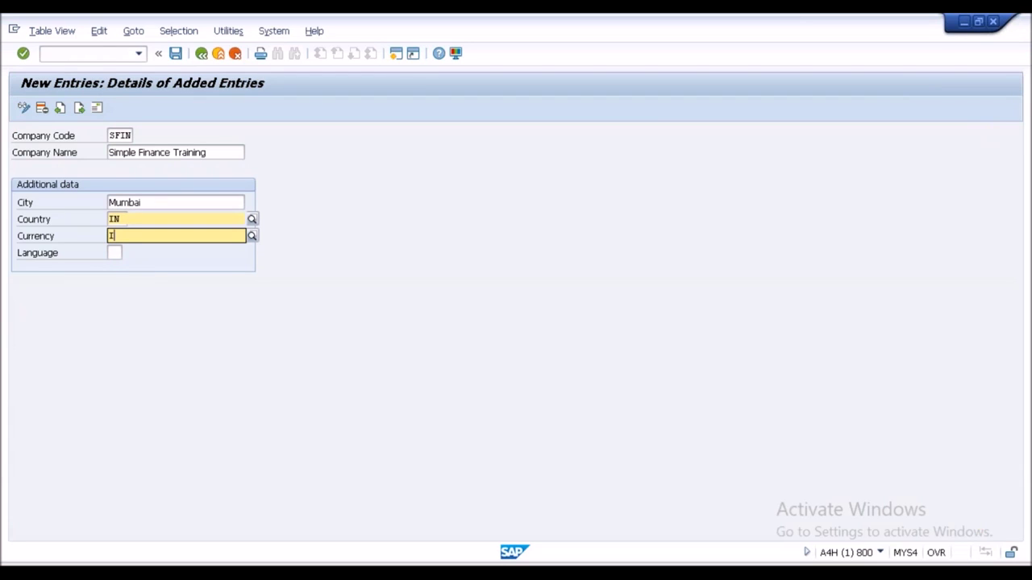
pyautogui.write('NREN')
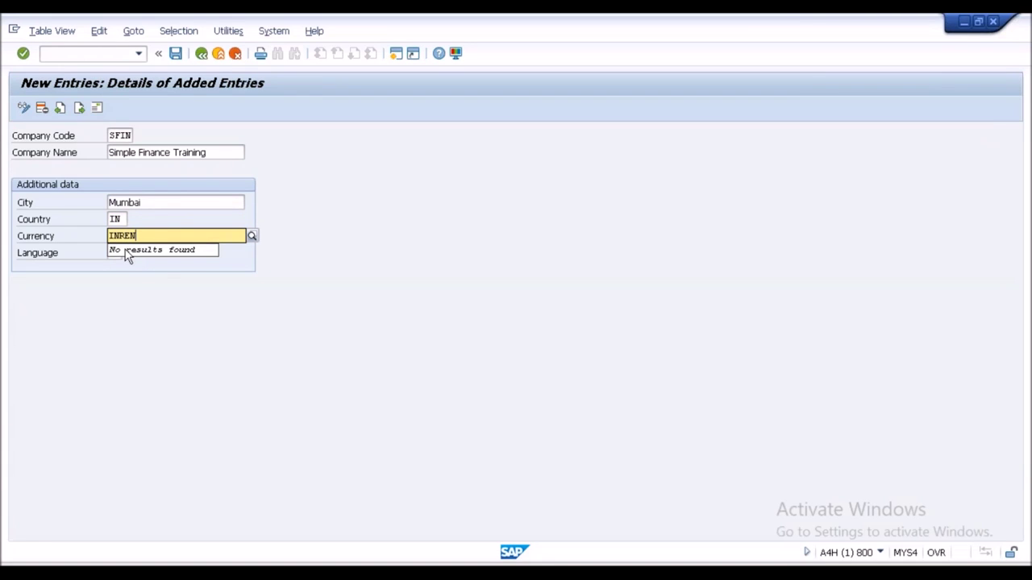
pyautogui.press('BackSpace')
pyautogui.press('BackSpace')
pyautogui.press('Return')
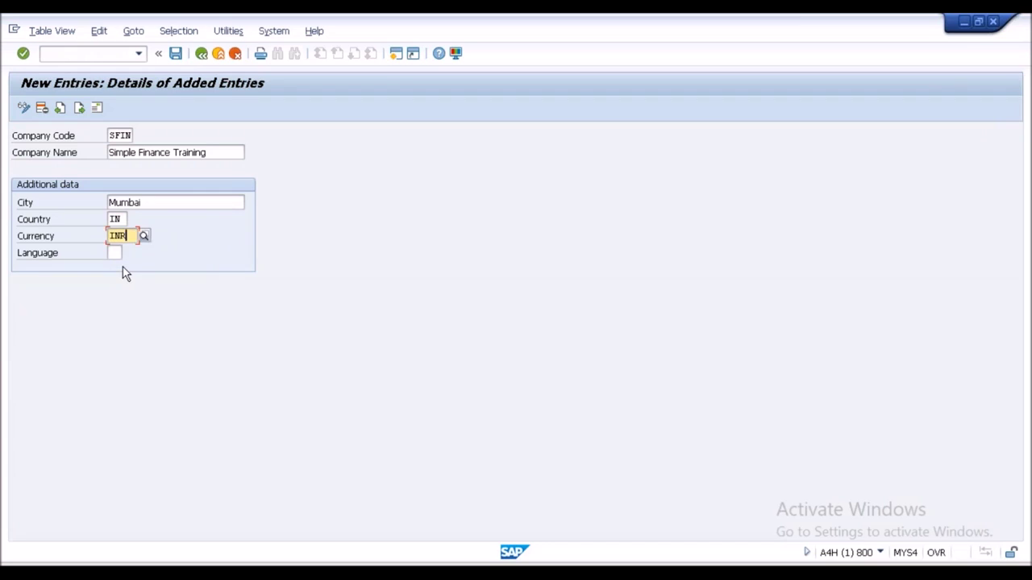
# - Set the new company code's language to EN and save the entry to open its address data
pyautogui.click(117, 254)
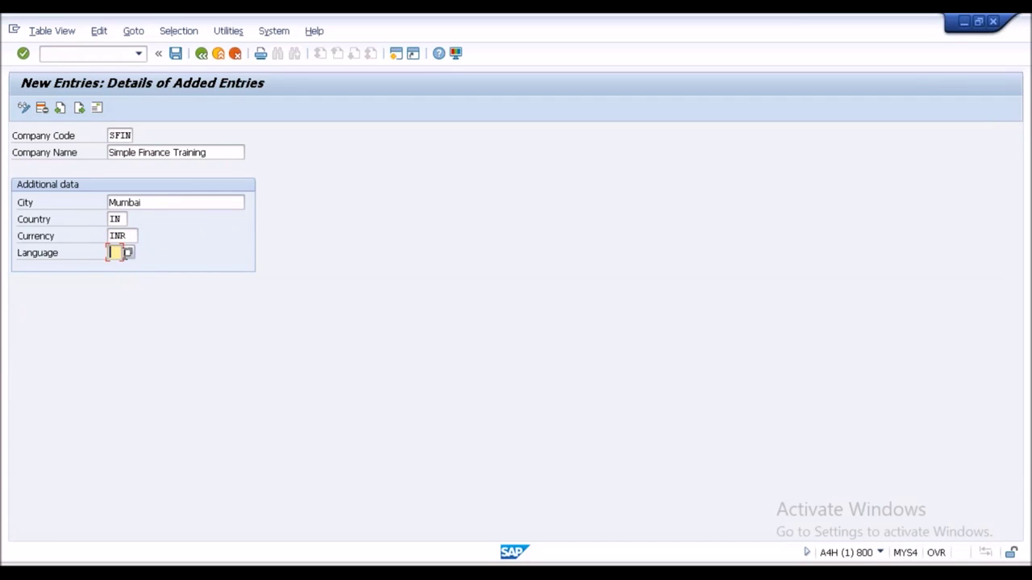
pyautogui.write('en')
pyautogui.click(175, 55)
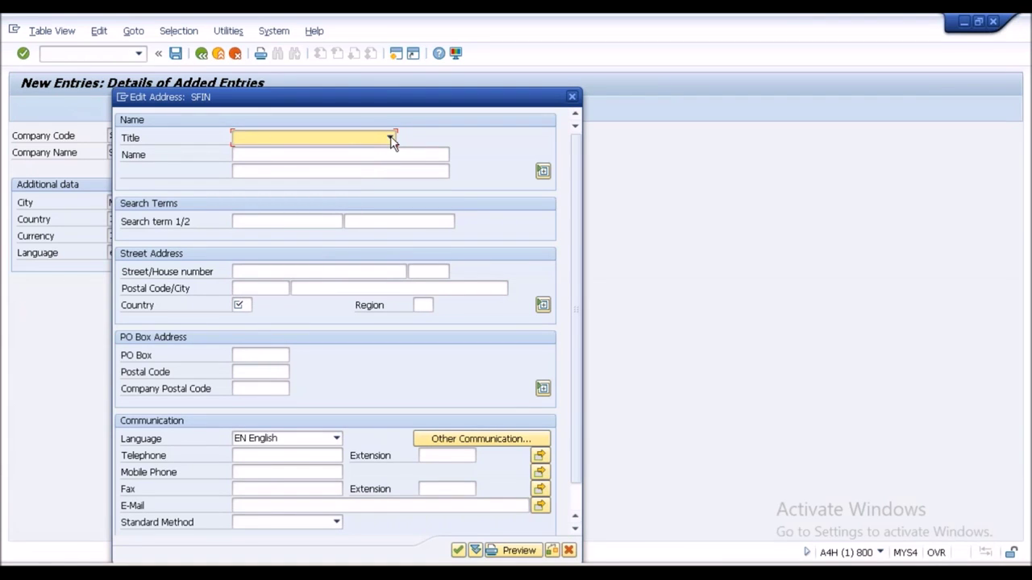
# - Fill in the SFIN address with title Company, name SFIN and country IN, and accept it
pyautogui.click(391, 140)
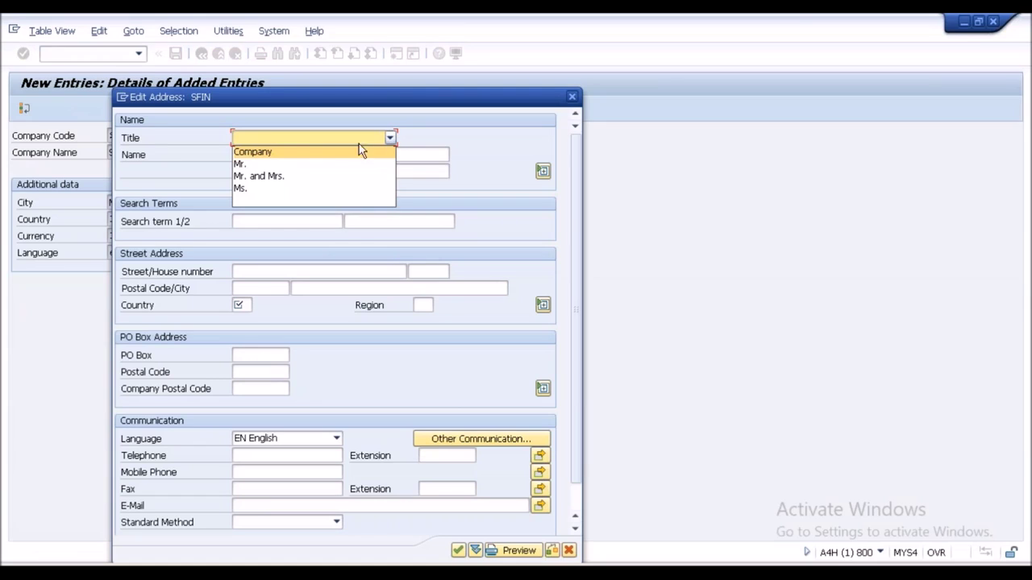
pyautogui.click(308, 152)
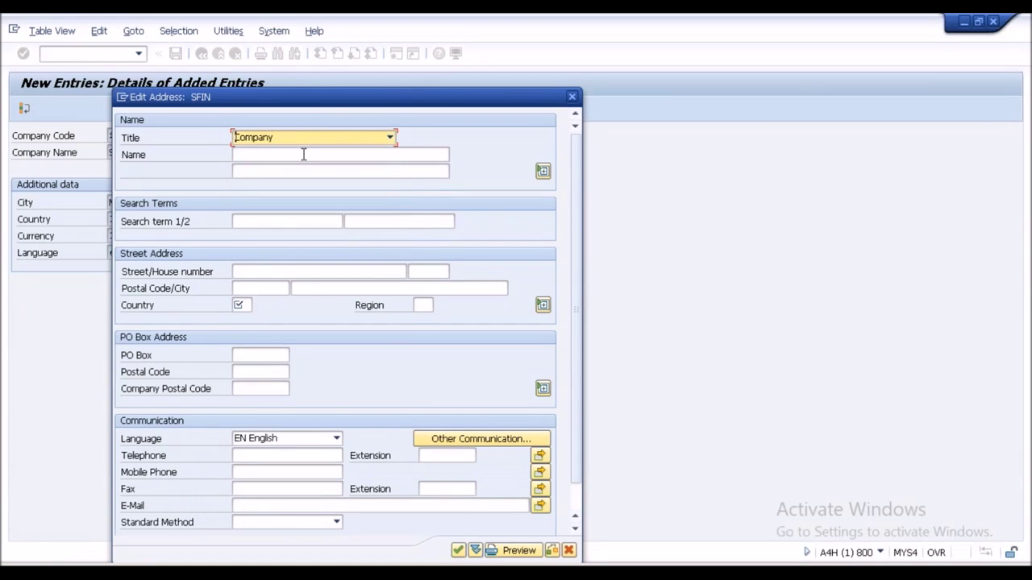
pyautogui.click(303, 157)
pyautogui.write('SFIN')
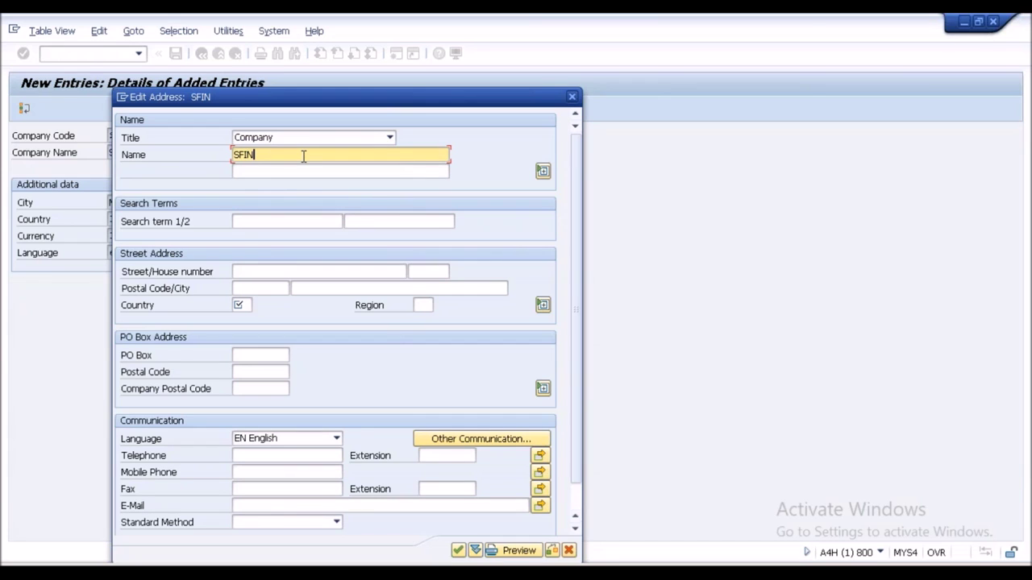
pyautogui.click(244, 306)
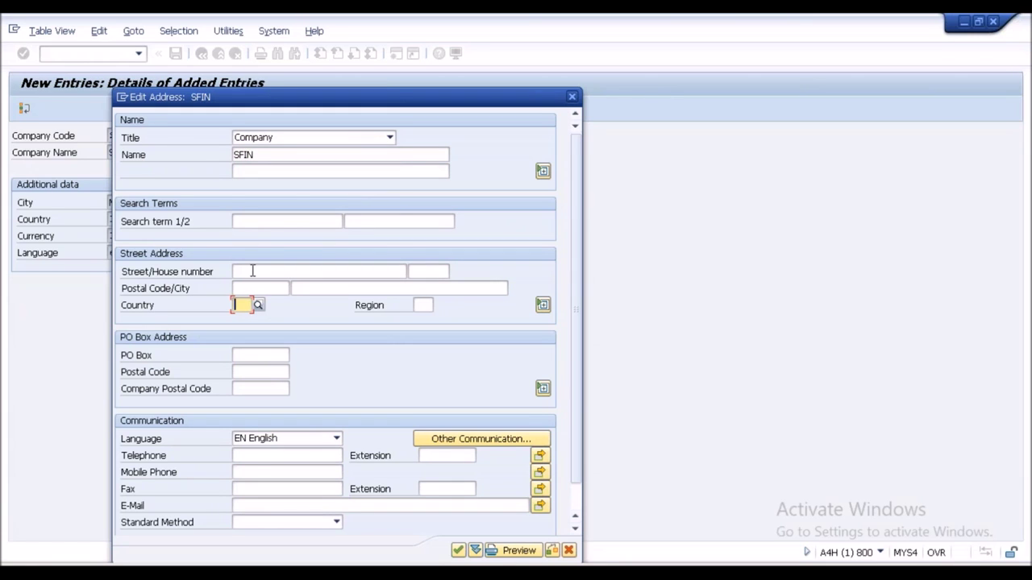
pyautogui.write('in')
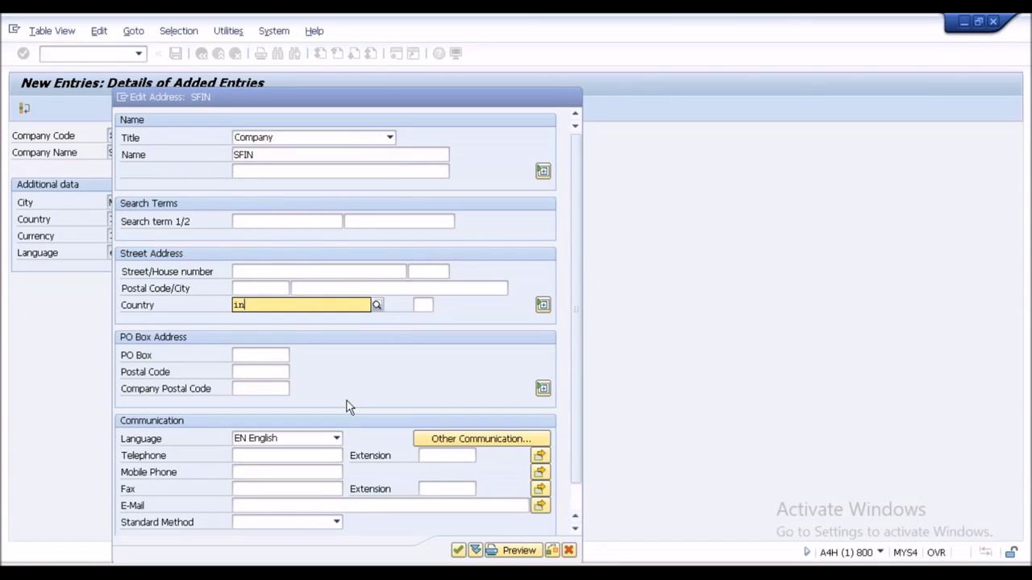
pyautogui.click(244, 334)
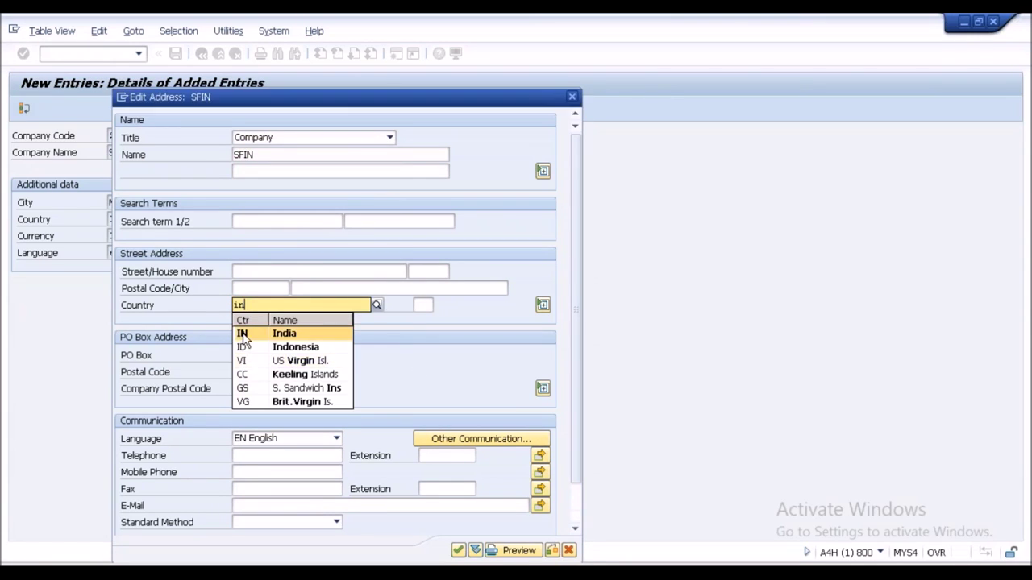
pyautogui.click(457, 550)
# - Save company code SFIN under the customizing request A4HK900047 described as Test
pyautogui.hotkey('ctrl', 's')
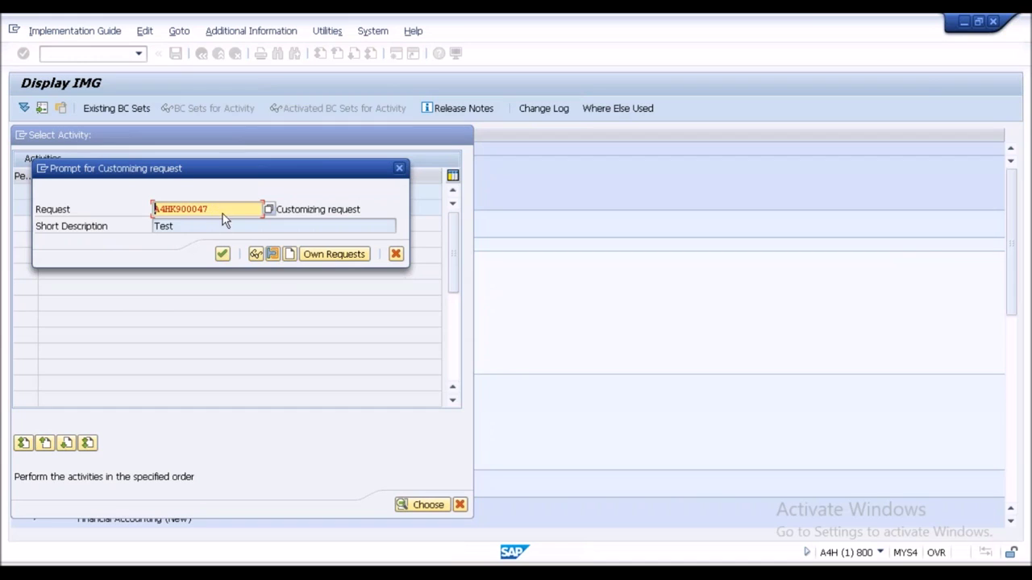
pyautogui.click(222, 255)
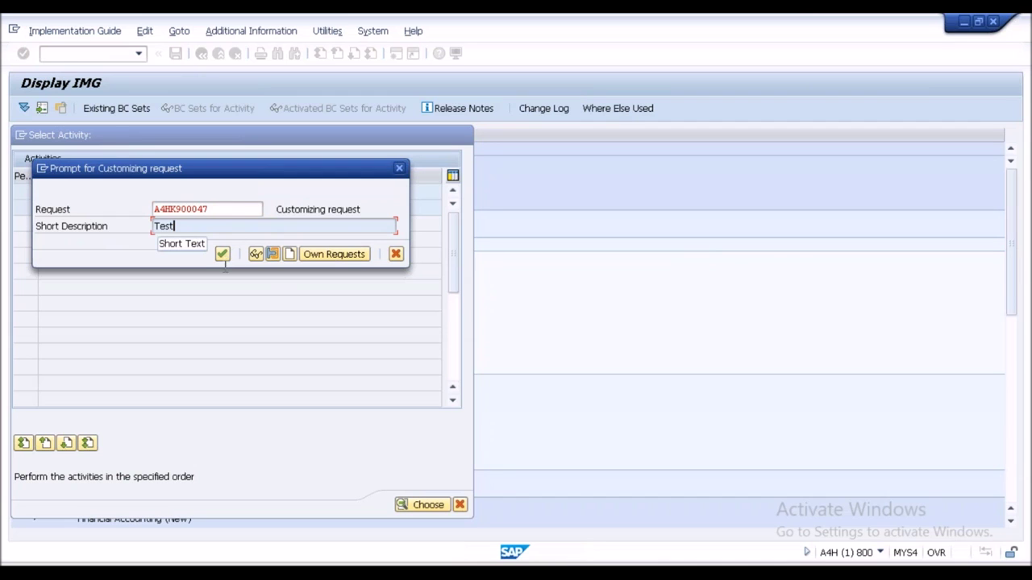
pyautogui.click(223, 255)
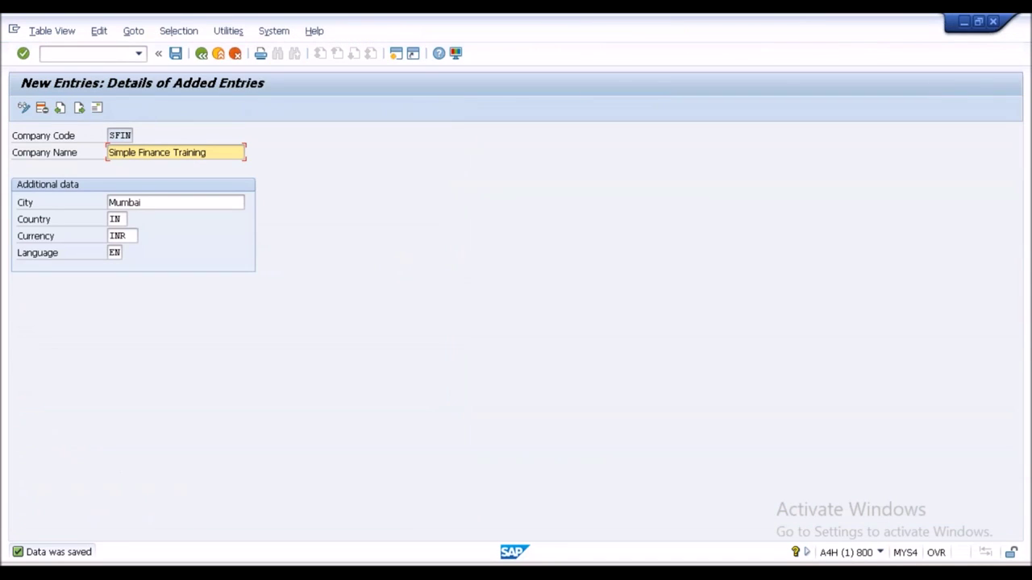
# - Leave the company code view and close the activity selection to return to the implementation guide structure
pyautogui.click(201, 54)
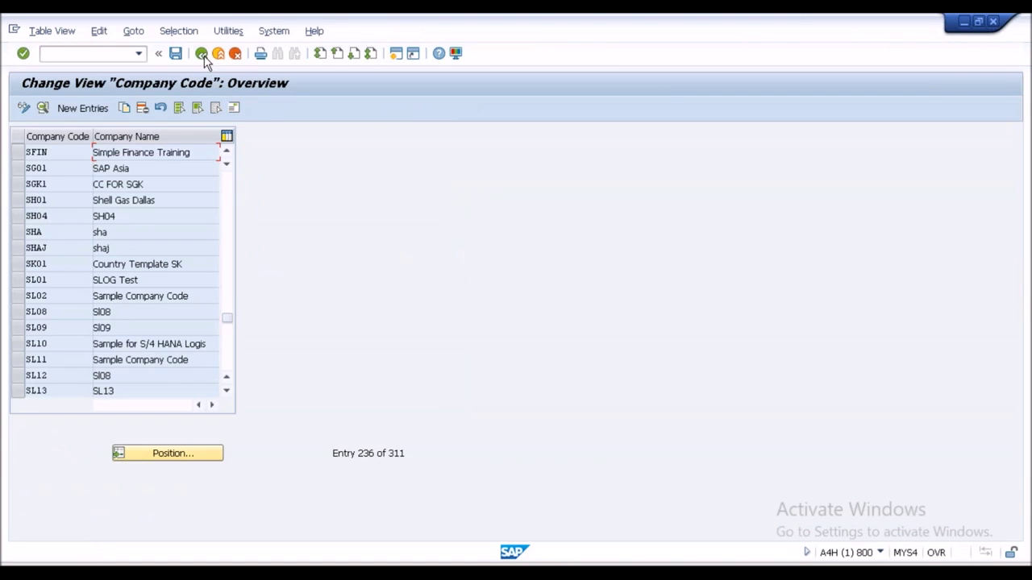
pyautogui.click(202, 55)
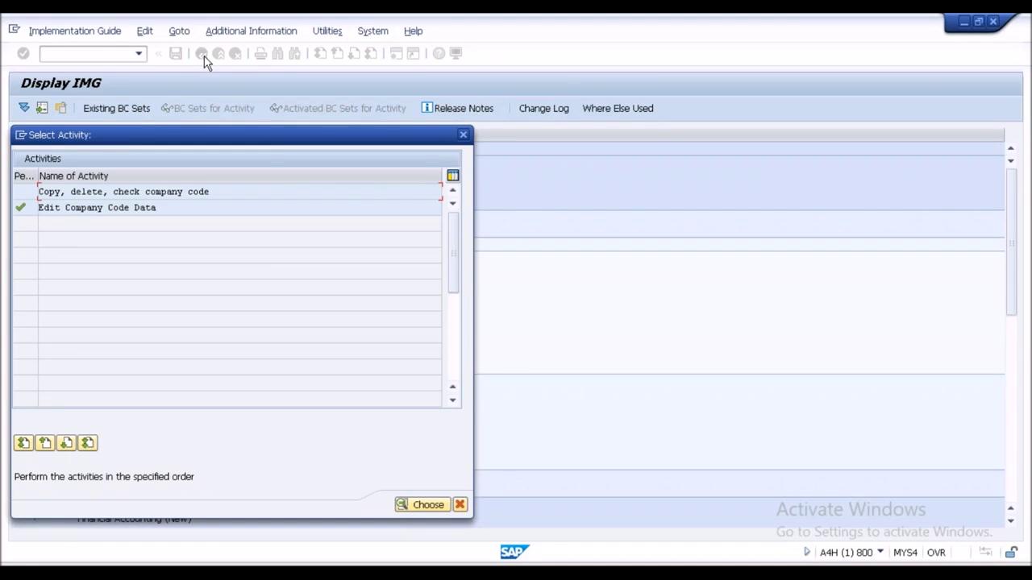
pyautogui.click(463, 135)
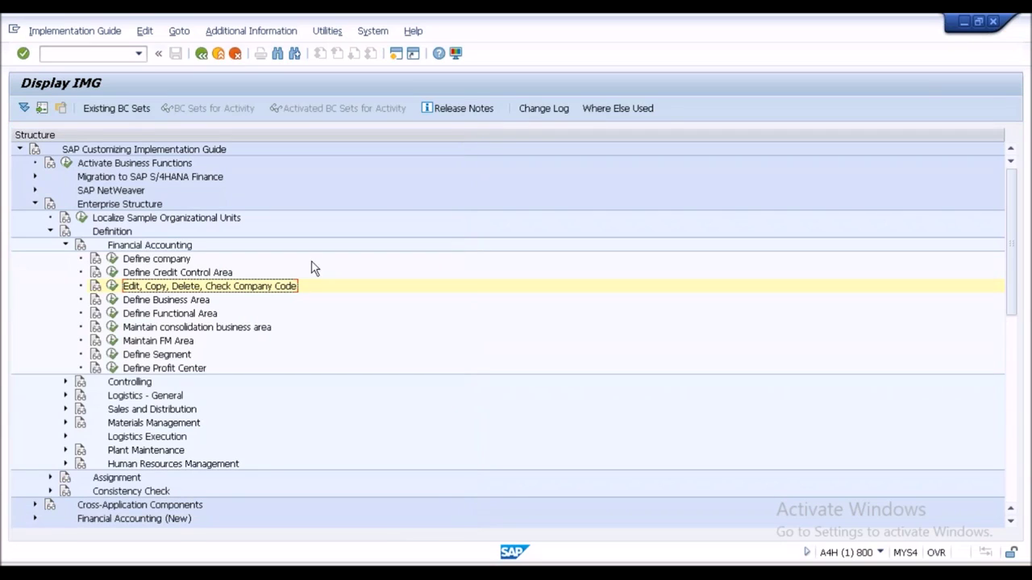
# - Under Enterprise Structure > Definition, collapse Financial Accounting and expand Controlling
pyautogui.click(176, 301)
pyautogui.click(184, 316)
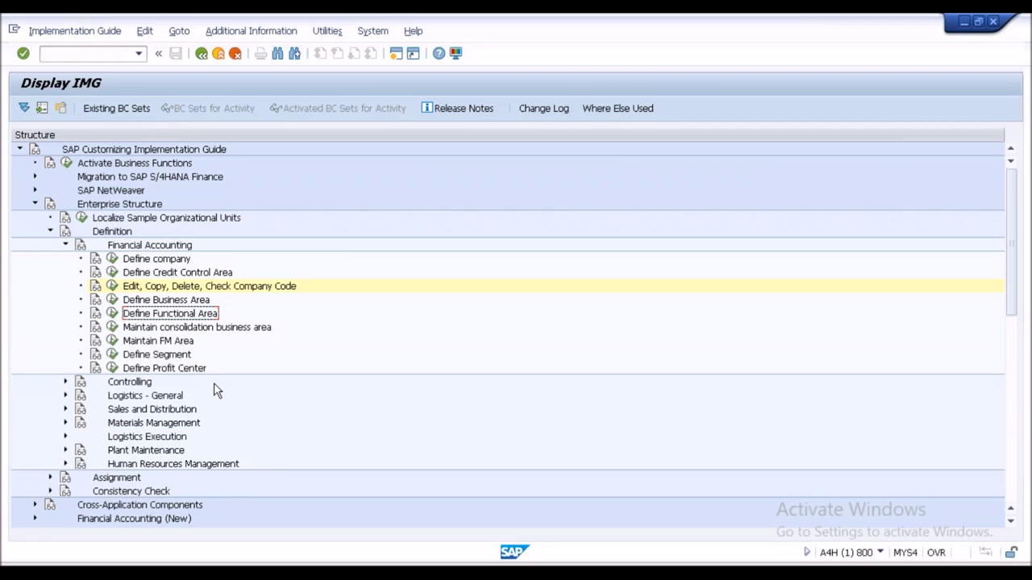
pyautogui.click(66, 246)
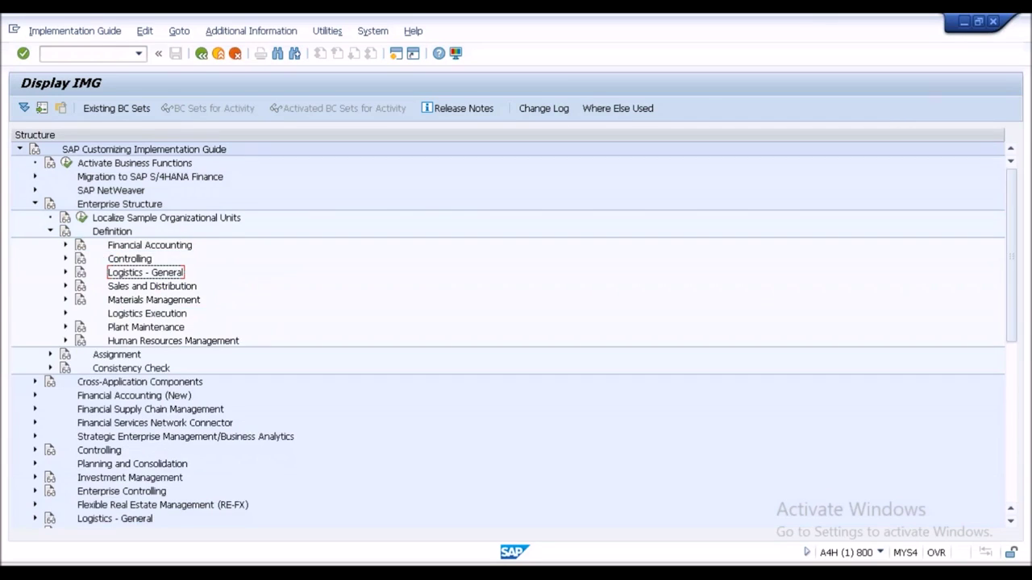
pyautogui.click(127, 262)
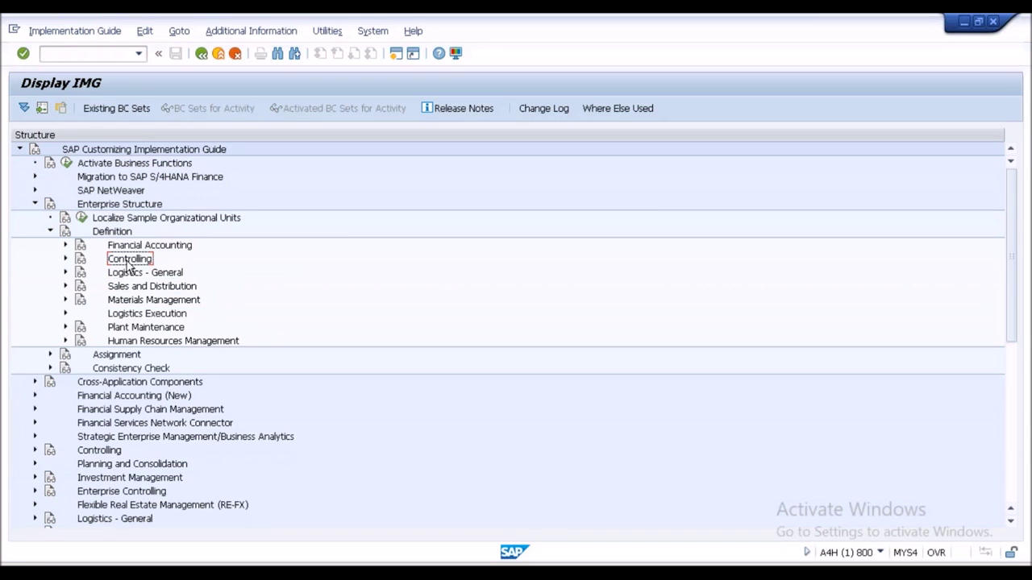
pyautogui.click(66, 259)
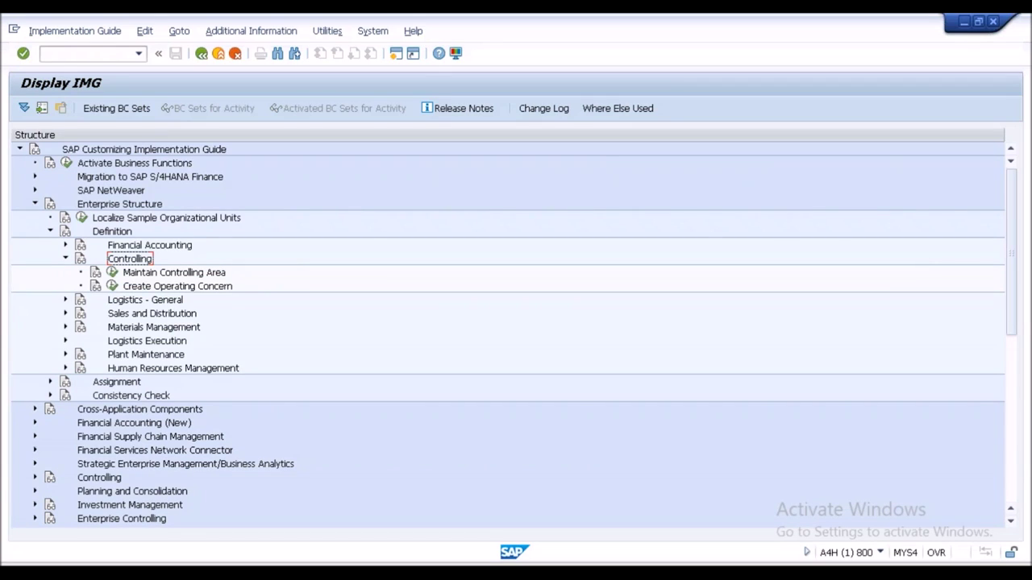
# - Execute Maintain Controlling Area with the activity of the same name and dismiss the consistency messages
pyautogui.click(113, 273)
pyautogui.click(148, 277)
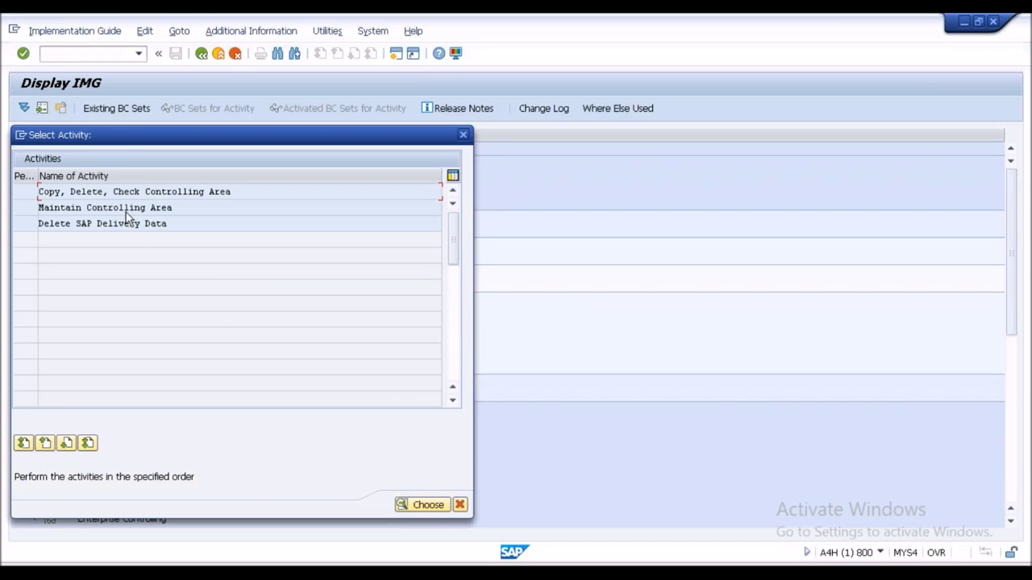
pyautogui.doubleClick(127, 211)
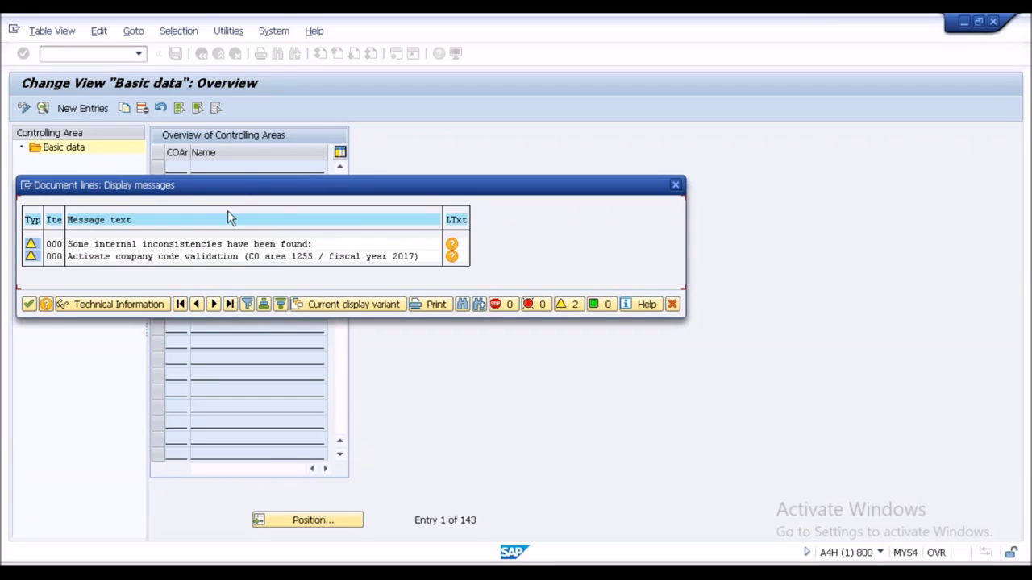
pyautogui.click(29, 305)
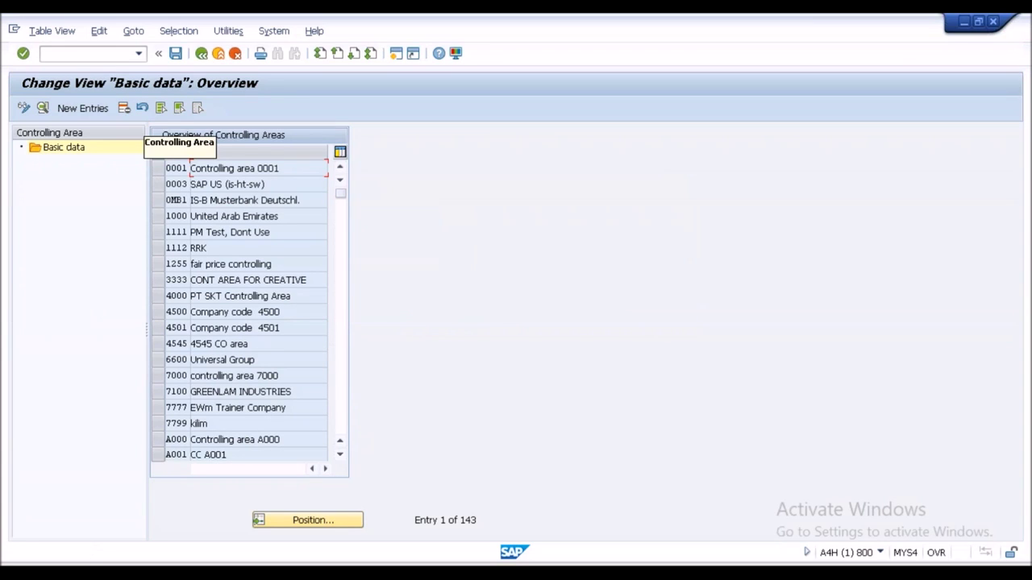
# - Start a new controlling area entry with the key SFIN and the name sfin
pyautogui.click(85, 109)
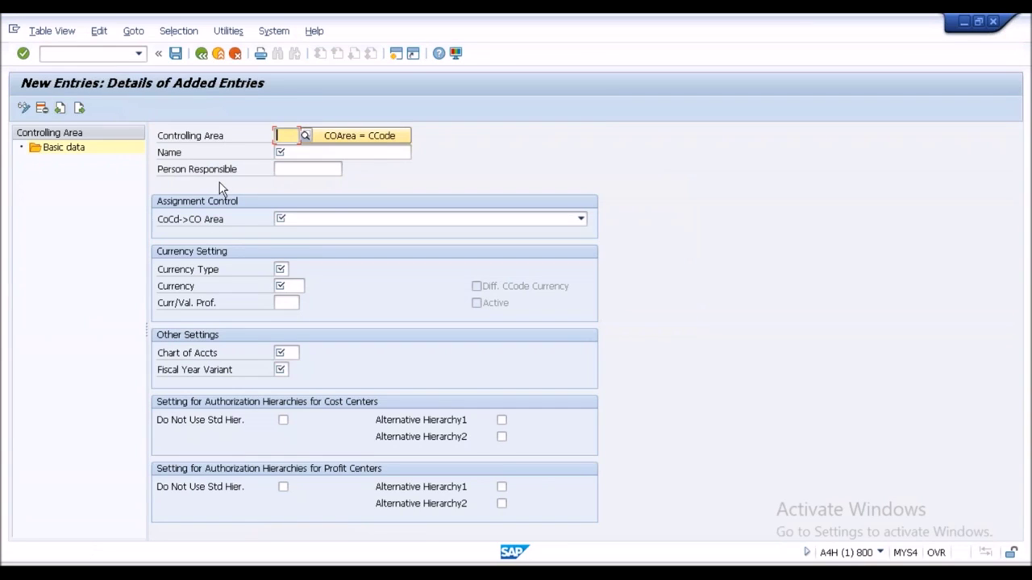
pyautogui.write('s')
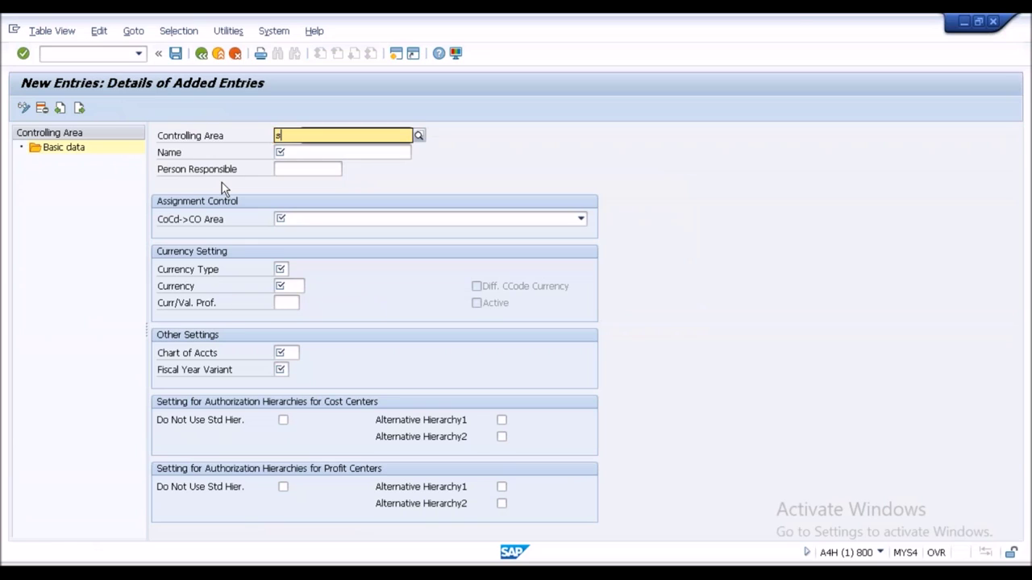
pyautogui.write('fin')
pyautogui.press('Tab')
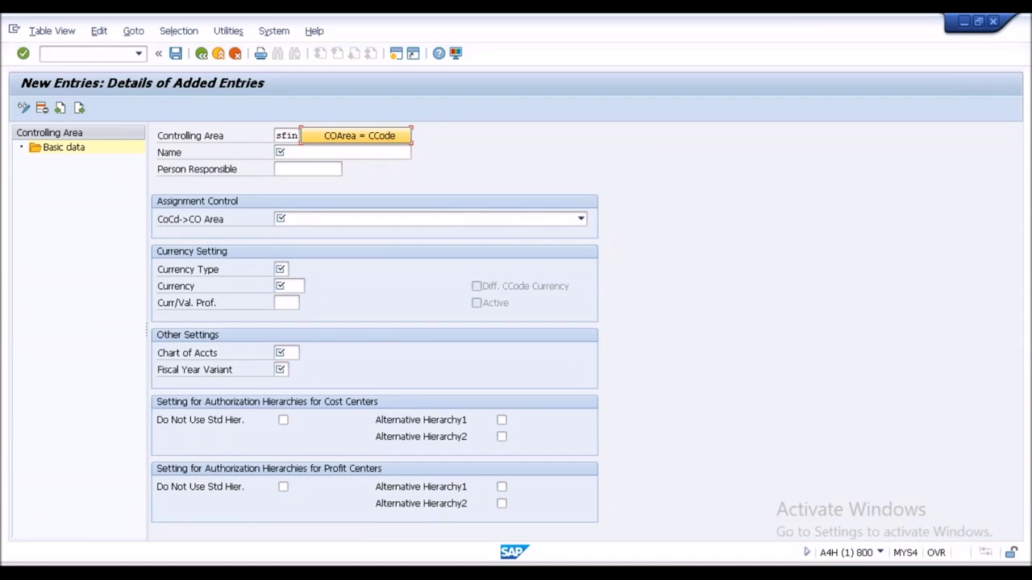
pyautogui.click(293, 149)
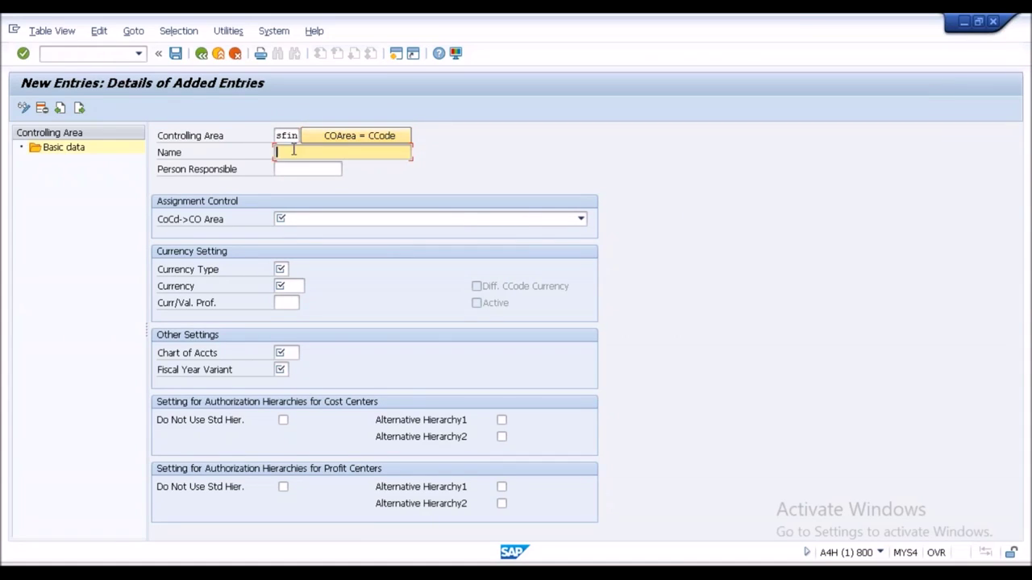
pyautogui.write('sfin')
# - Assign option 1 Controlling area same as company code and set the currency type to 10, Company code currency
pyautogui.click(348, 222)
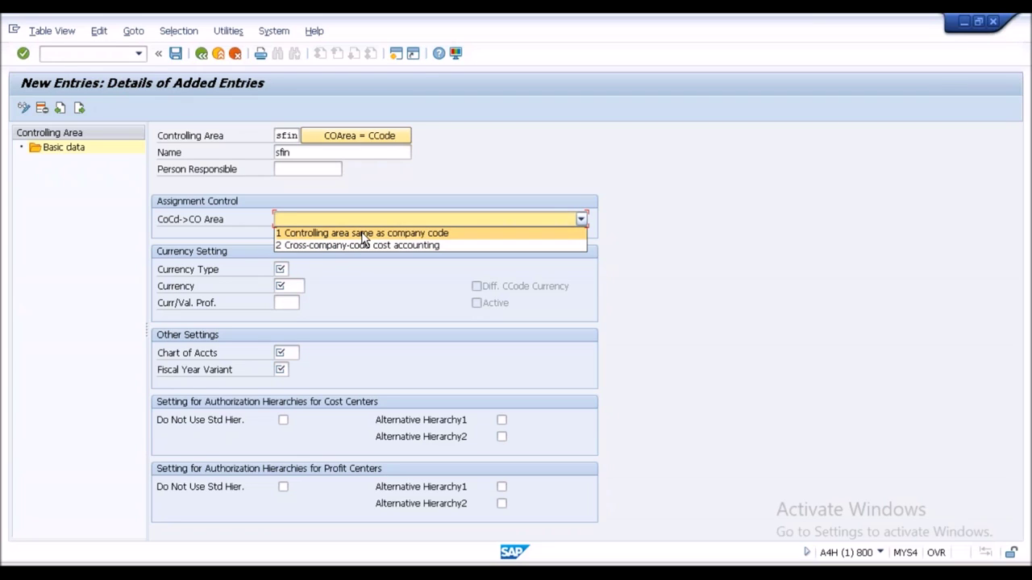
pyautogui.click(362, 235)
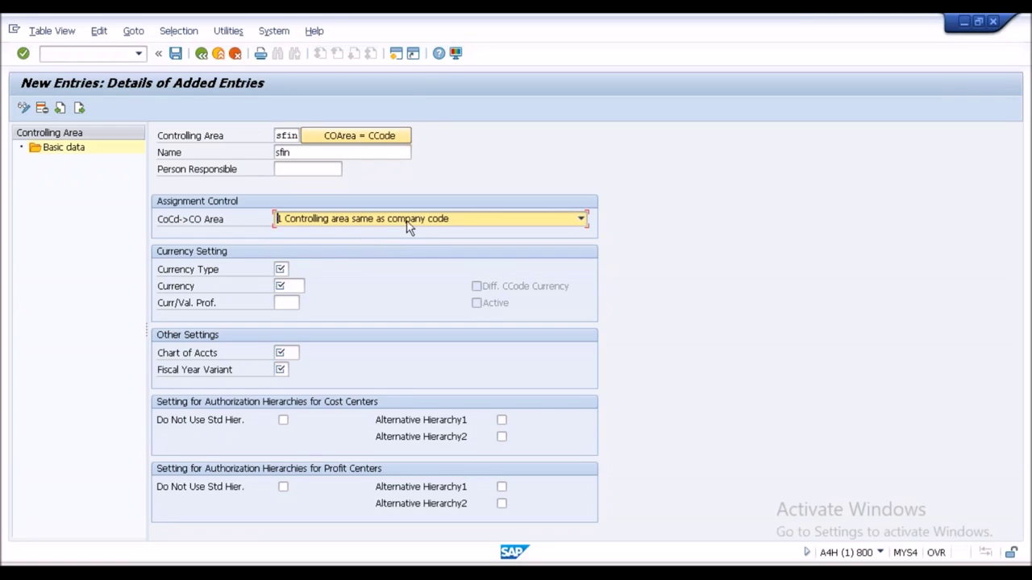
pyautogui.click(282, 270)
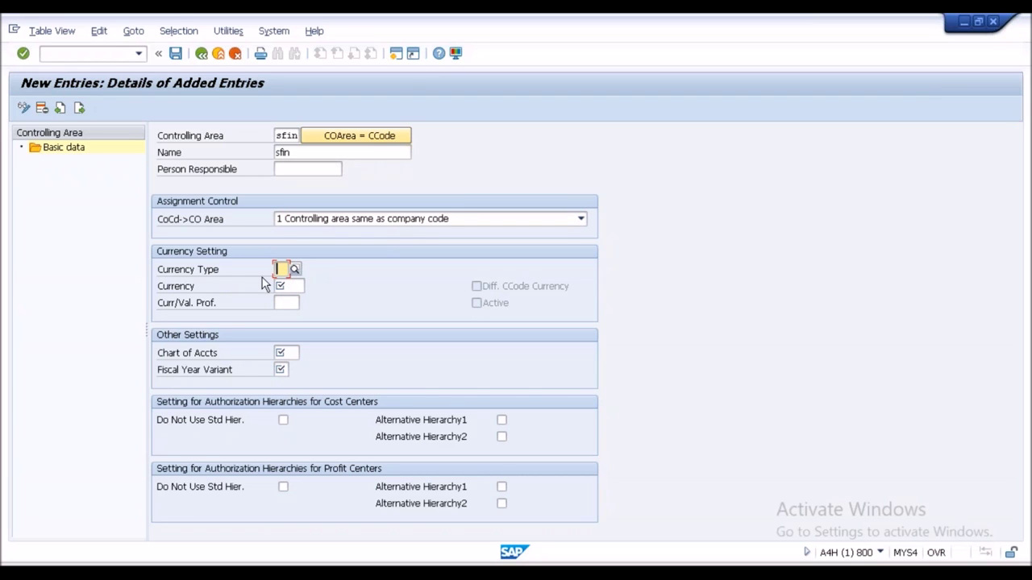
pyautogui.click(294, 270)
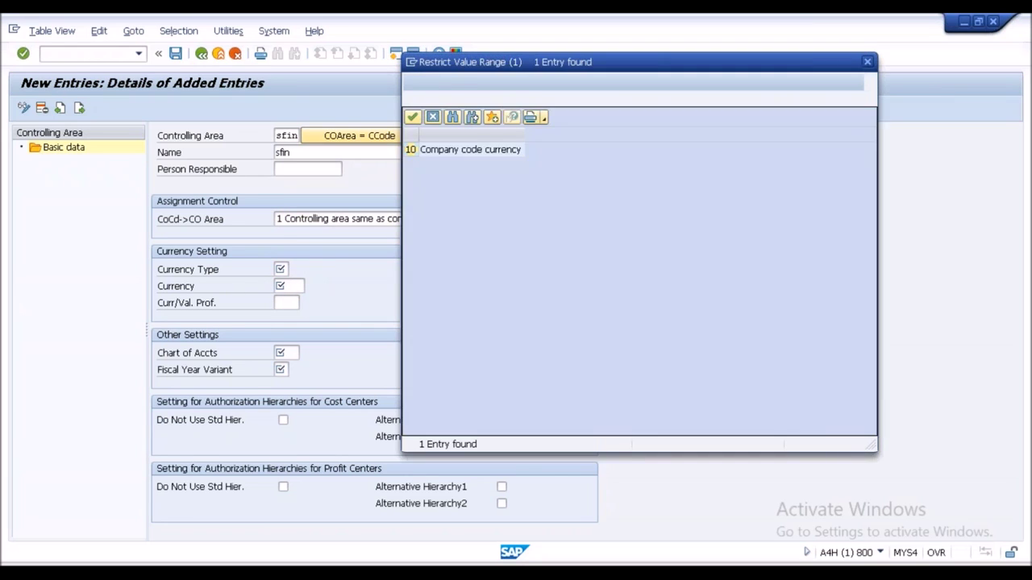
pyautogui.doubleClick(456, 152)
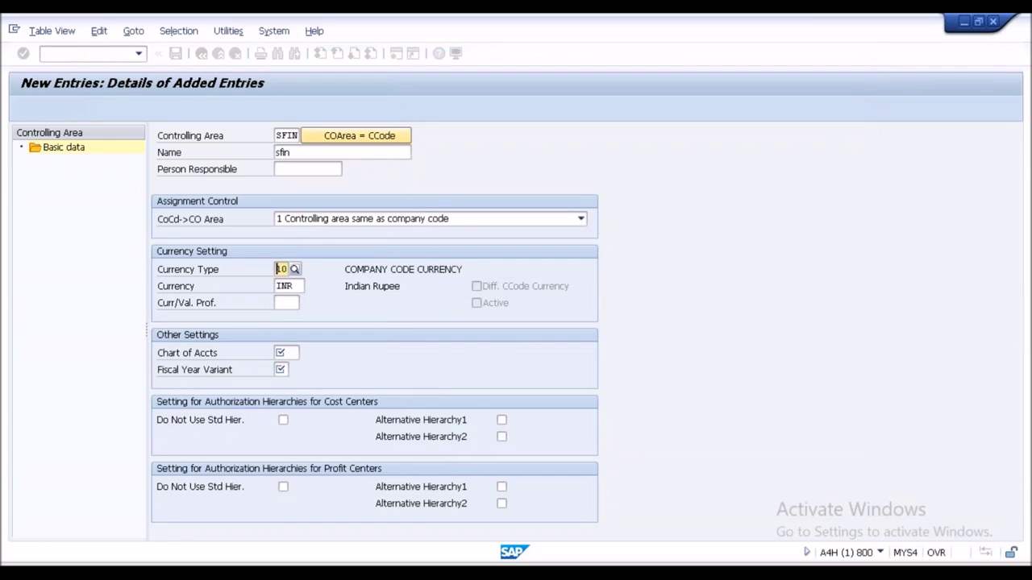
pyautogui.click(293, 290)
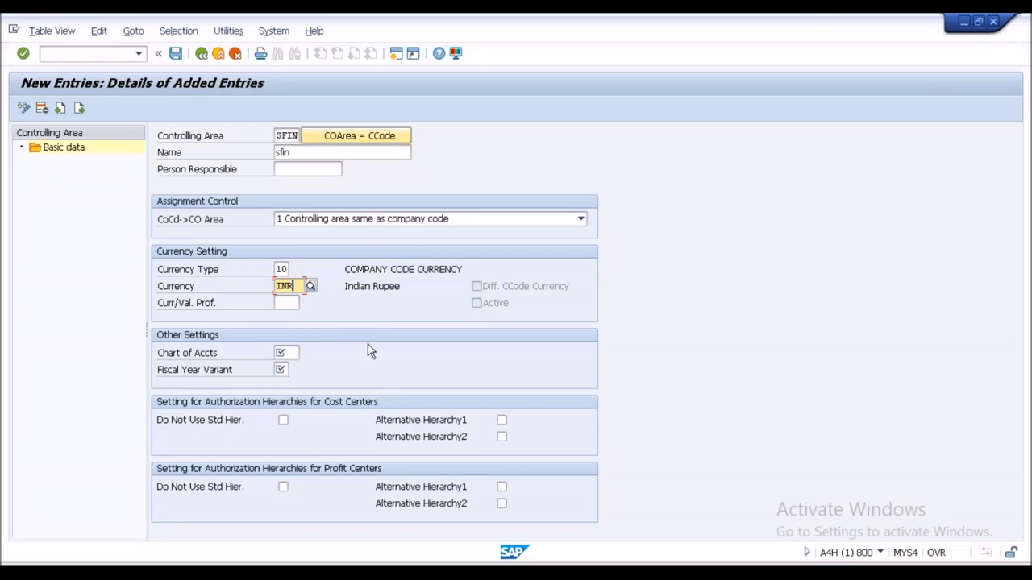
pyautogui.click(286, 352)
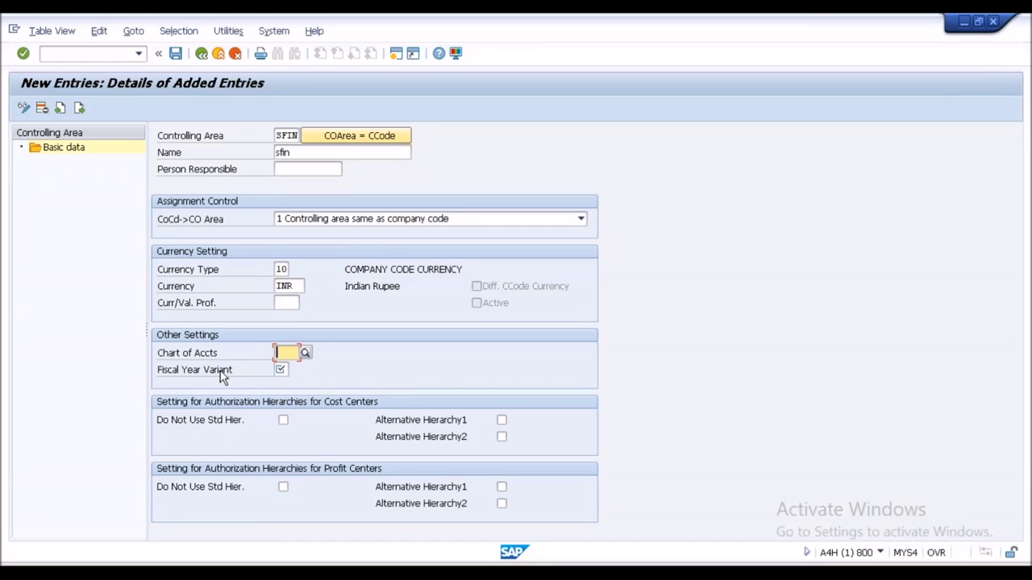
# - Discard the unsaved controlling area entry and leave the controlling area overview
pyautogui.click(234, 54)
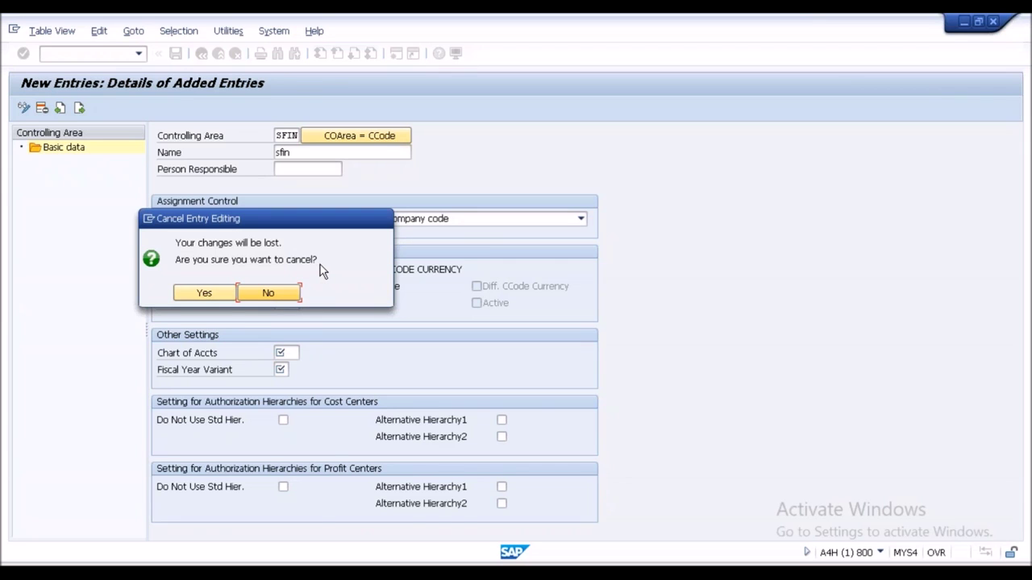
pyautogui.press('Left')
pyautogui.press('Return')
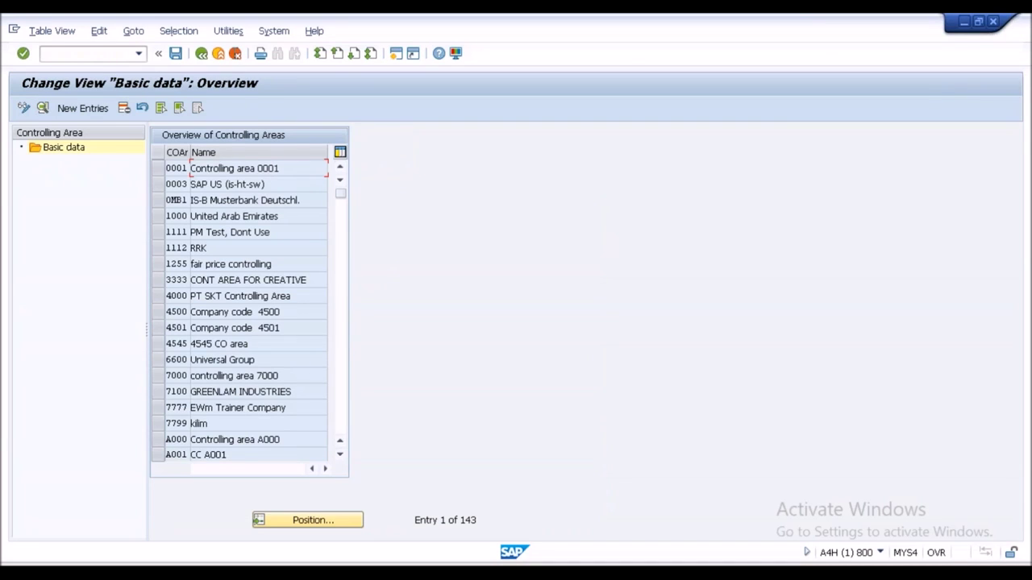
pyautogui.click(218, 53)
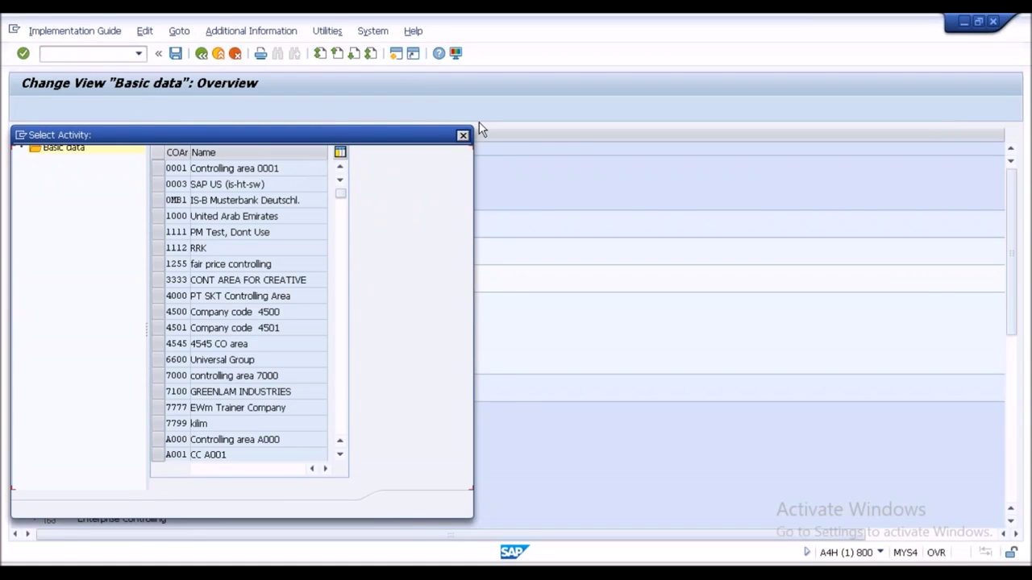
# - Close the activity selection and open Financial Accounting (New) in place of Enterprise Structure, briefly viewing its global settings
pyautogui.click(464, 136)
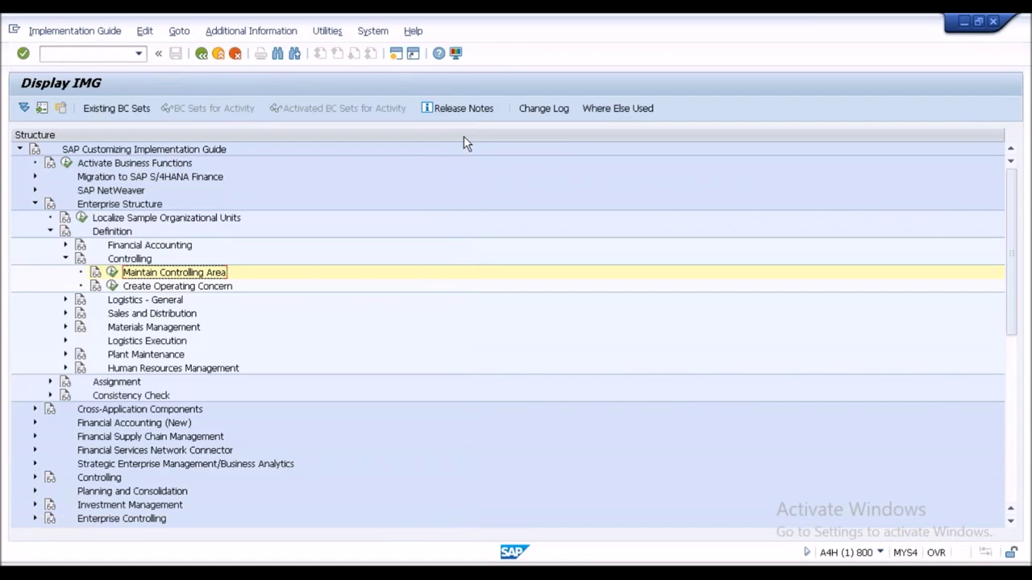
pyautogui.click(34, 205)
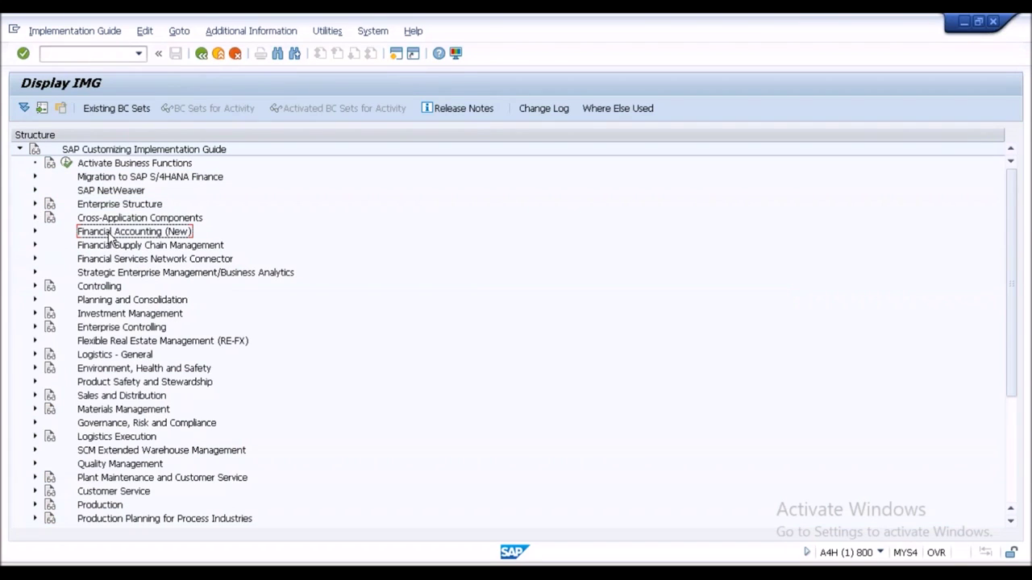
pyautogui.click(35, 232)
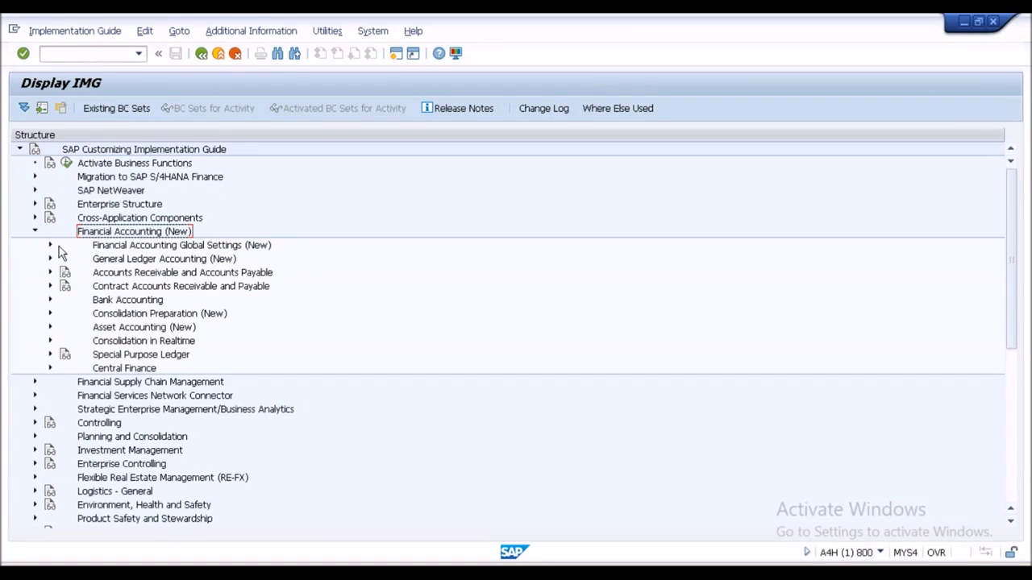
pyautogui.click(50, 246)
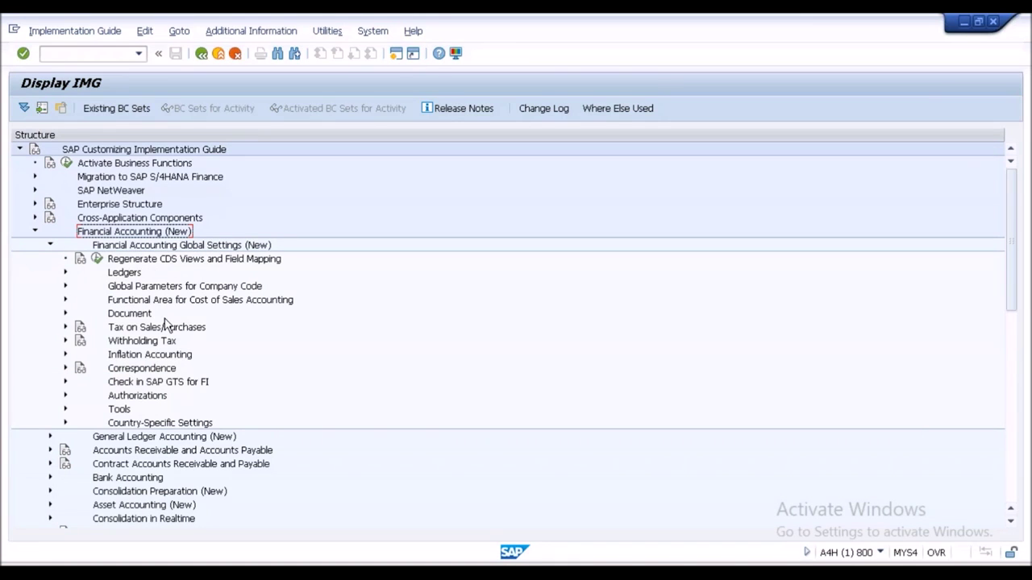
pyautogui.click(50, 245)
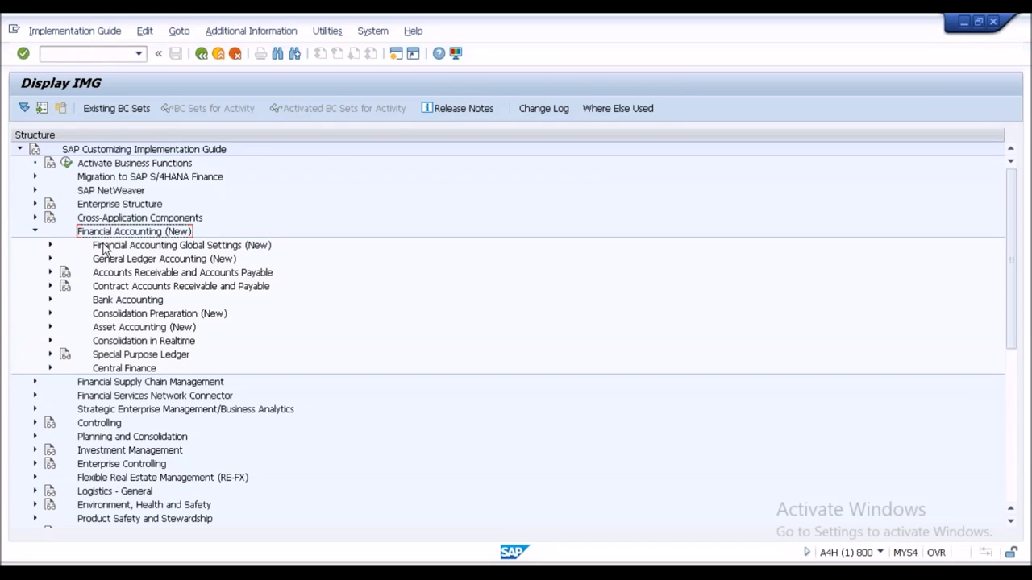
# - Execute Edit Chart of Accounts List under General Ledger Accounting (New), Master Data, G/L Accounts, Preparations
pyautogui.click(119, 259)
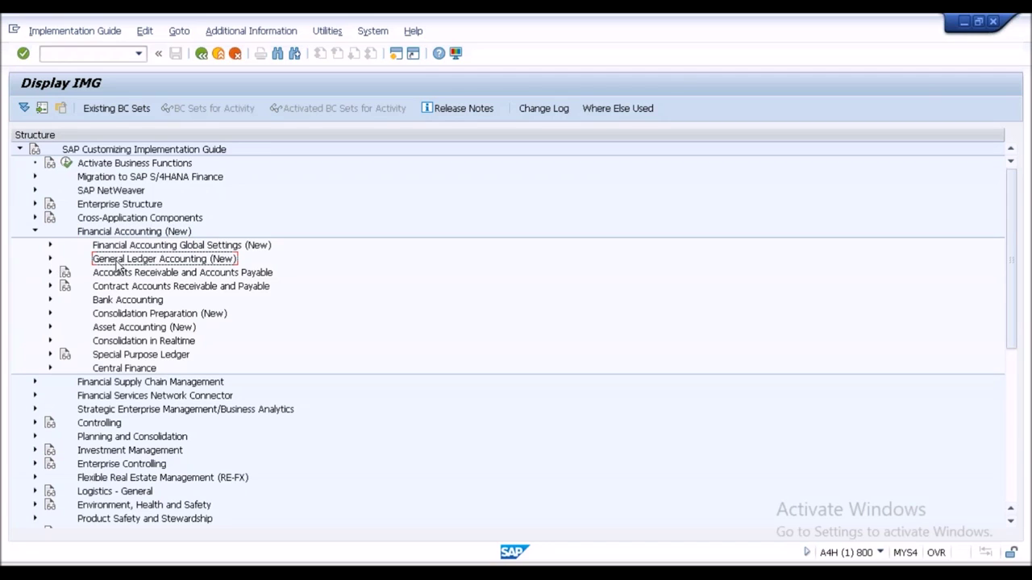
pyautogui.click(50, 259)
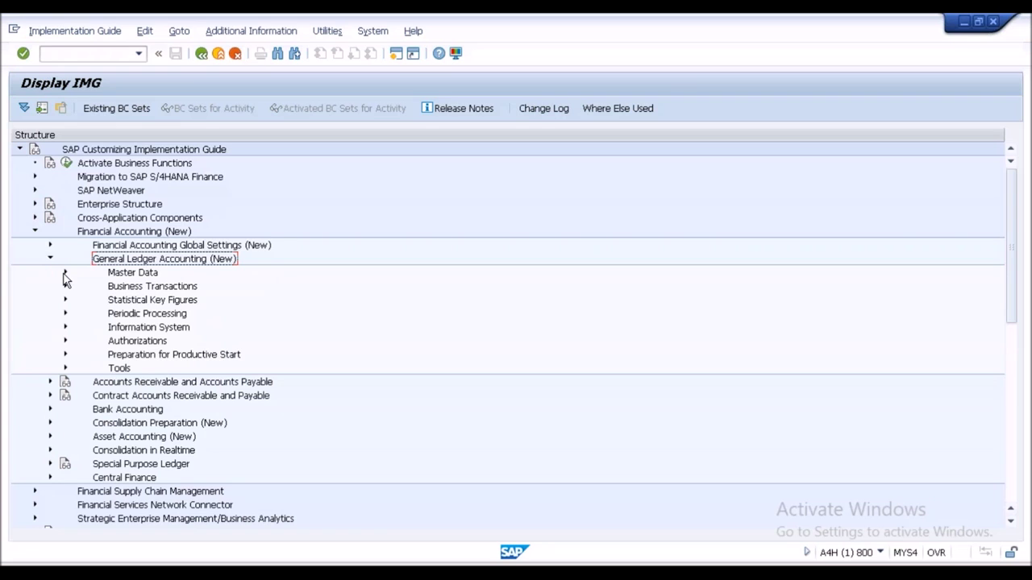
pyautogui.click(65, 273)
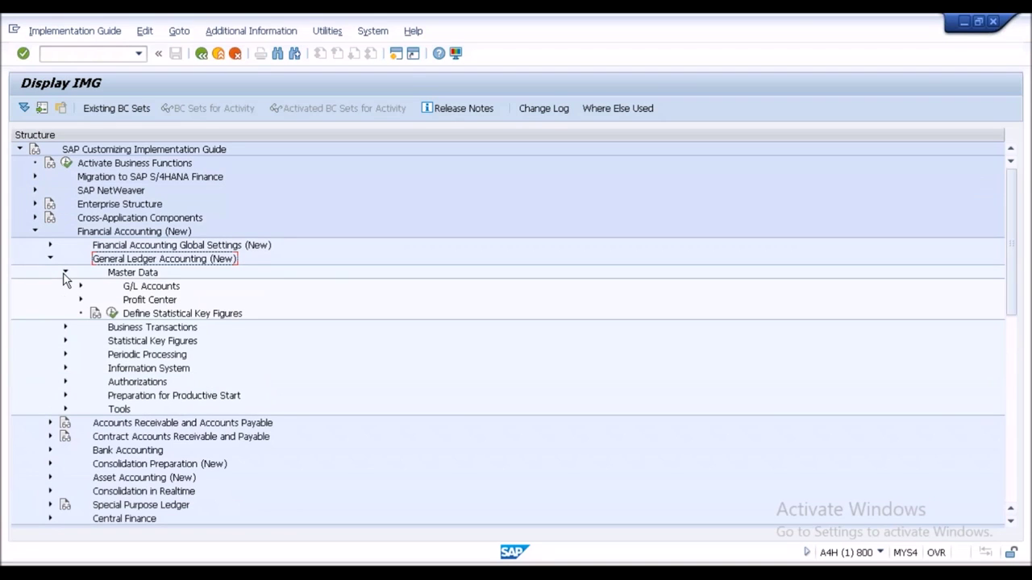
pyautogui.click(81, 287)
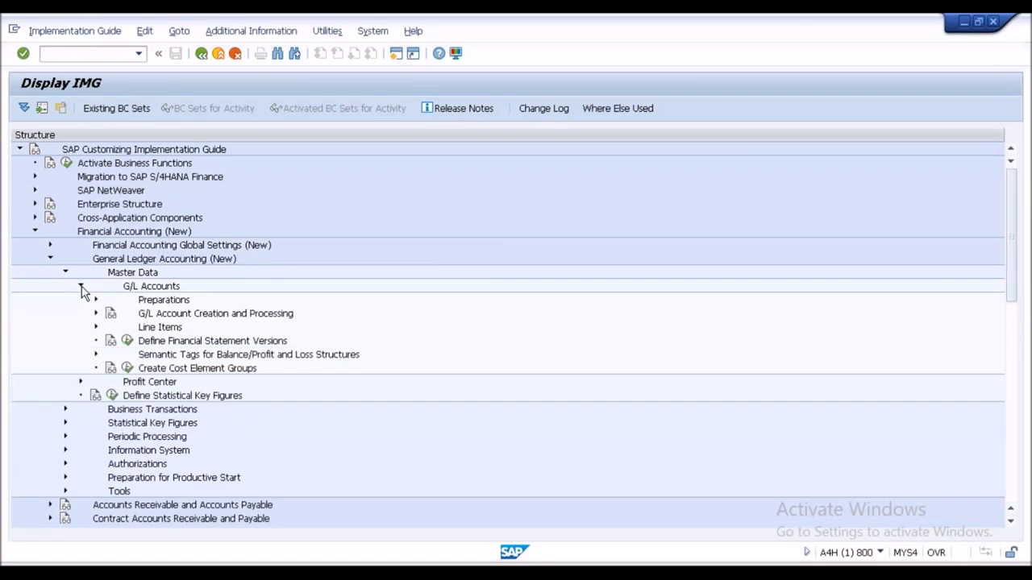
pyautogui.click(94, 300)
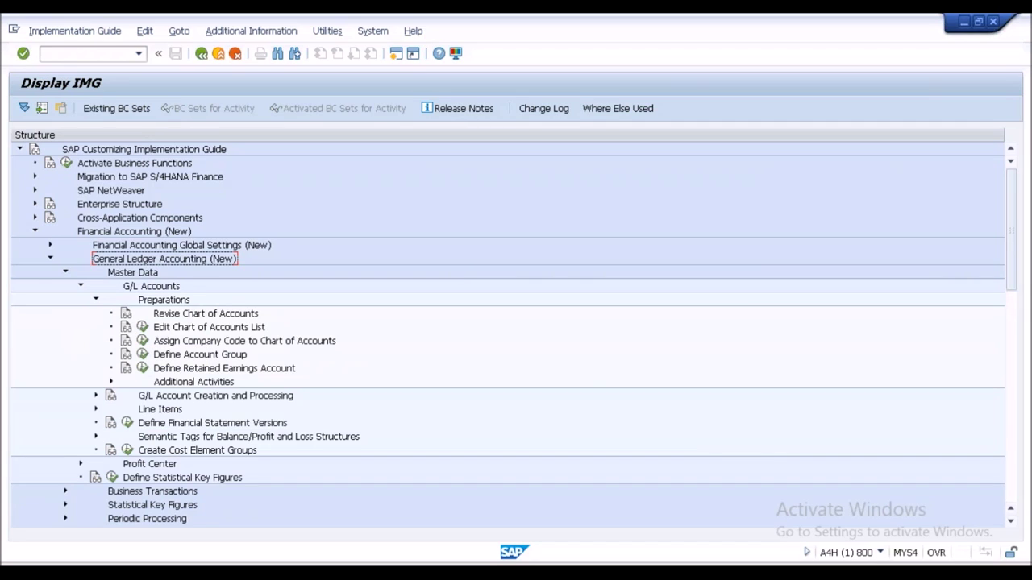
pyautogui.click(143, 326)
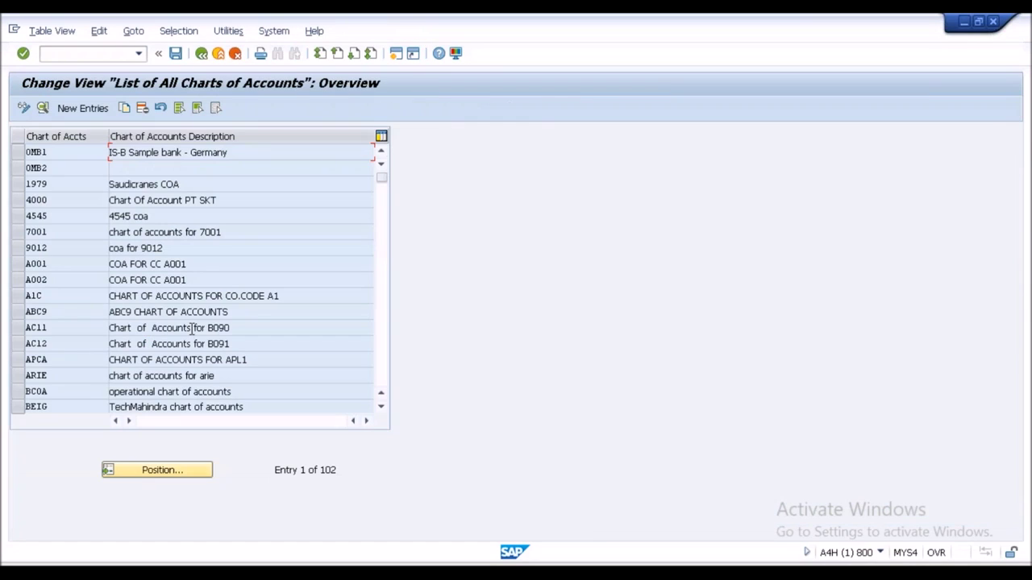
# - Start a new chart of accounts entry with the key sfin and the description COA for SFIN
pyautogui.click(82, 110)
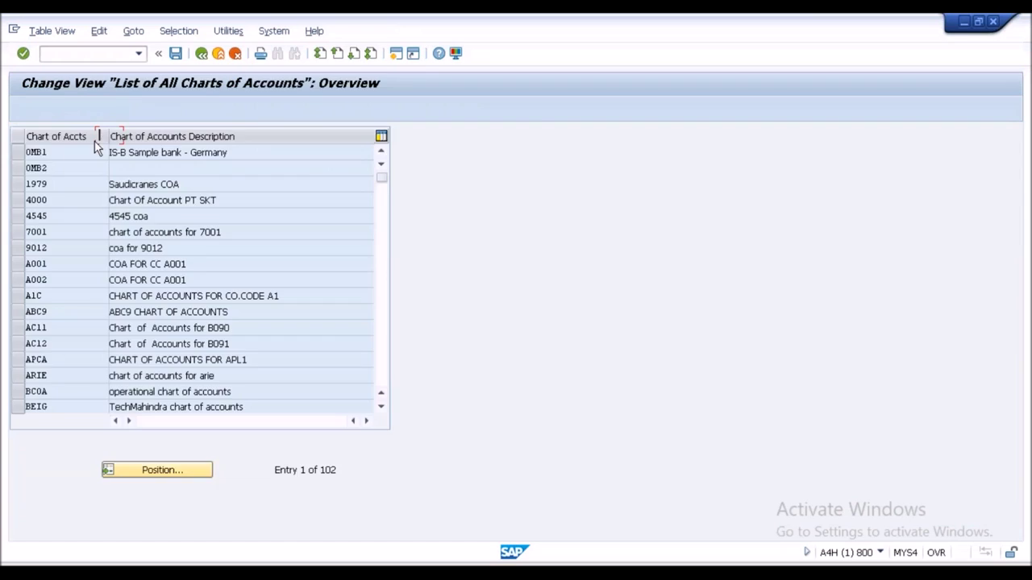
pyautogui.write('sfin')
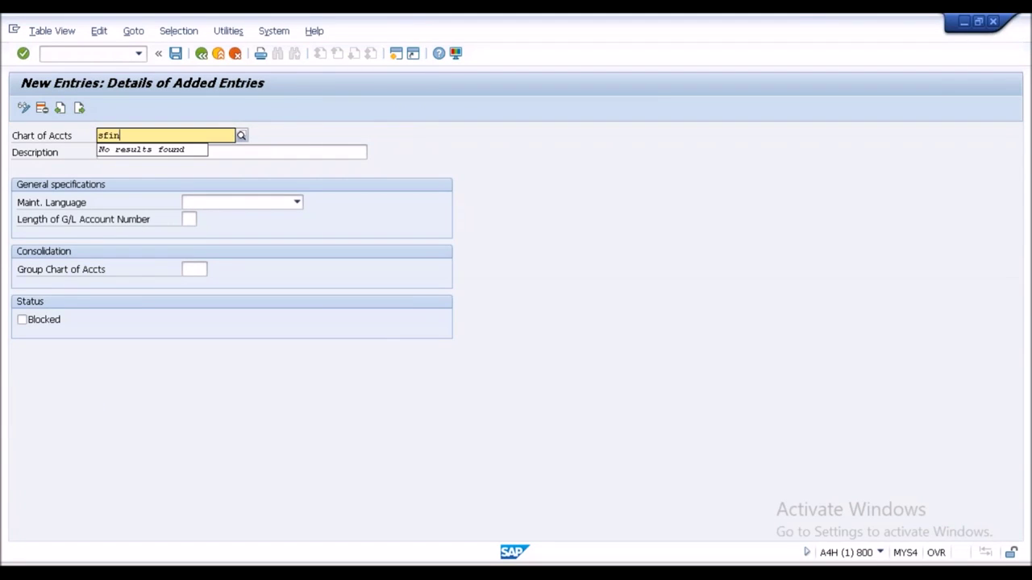
pyautogui.press('Tab')
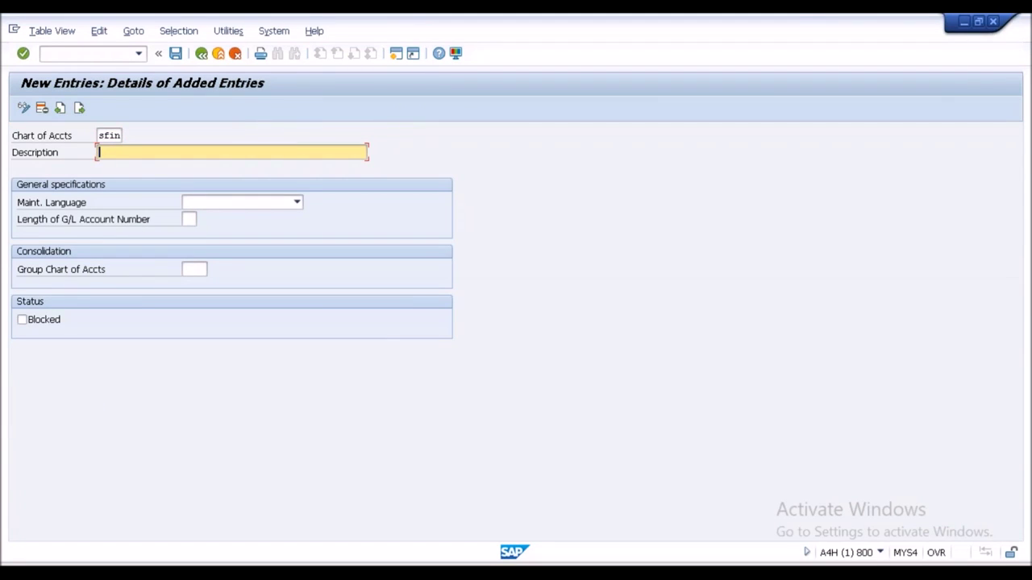
pyautogui.write('COA for SFIN')
# - Set the chart's maintenance language to EN English and the G/L account number length to 4, leaving the group chart empty
pyautogui.click(236, 207)
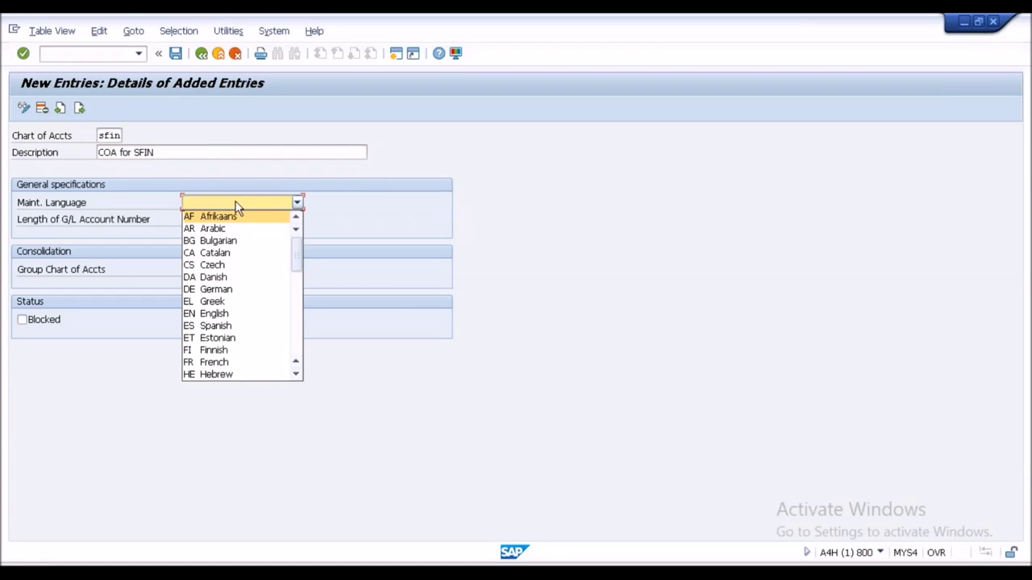
pyautogui.click(242, 316)
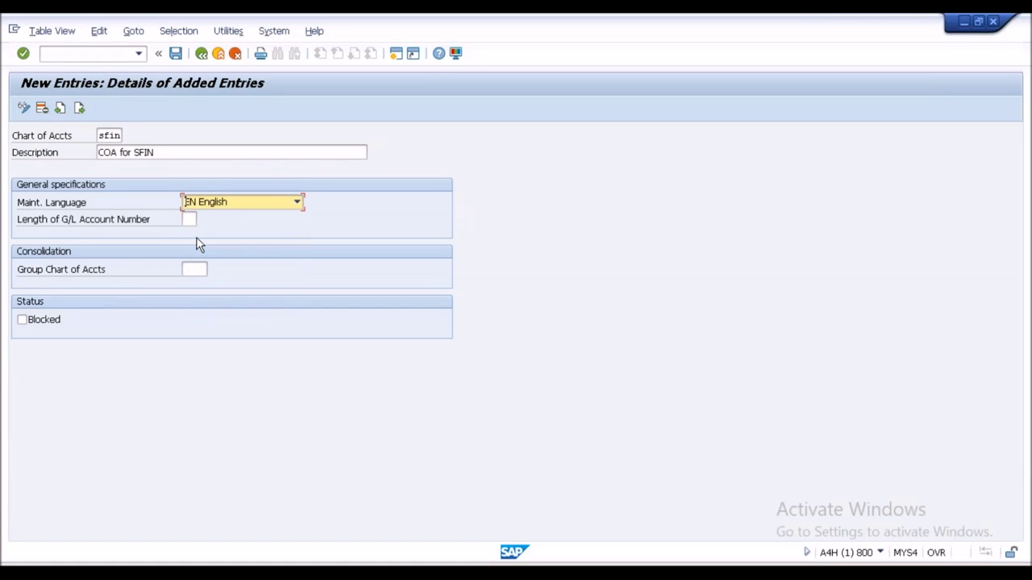
pyautogui.press('Tab')
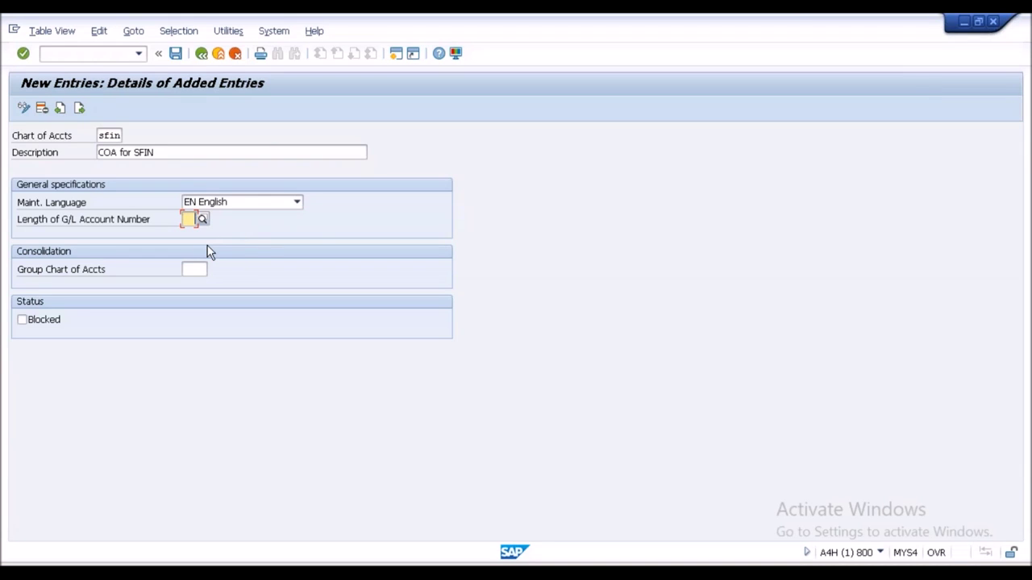
pyautogui.write('4')
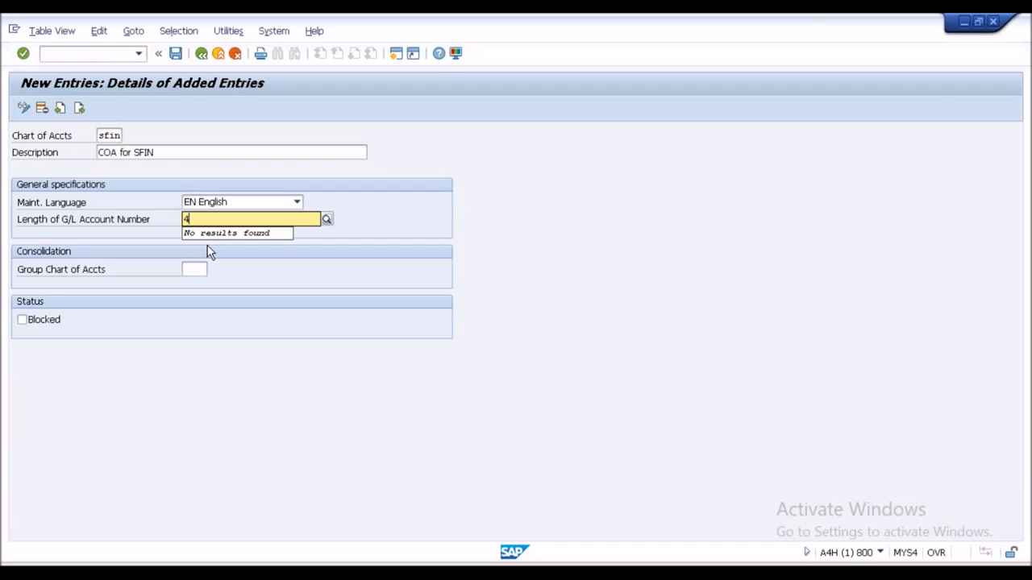
pyautogui.press('Return')
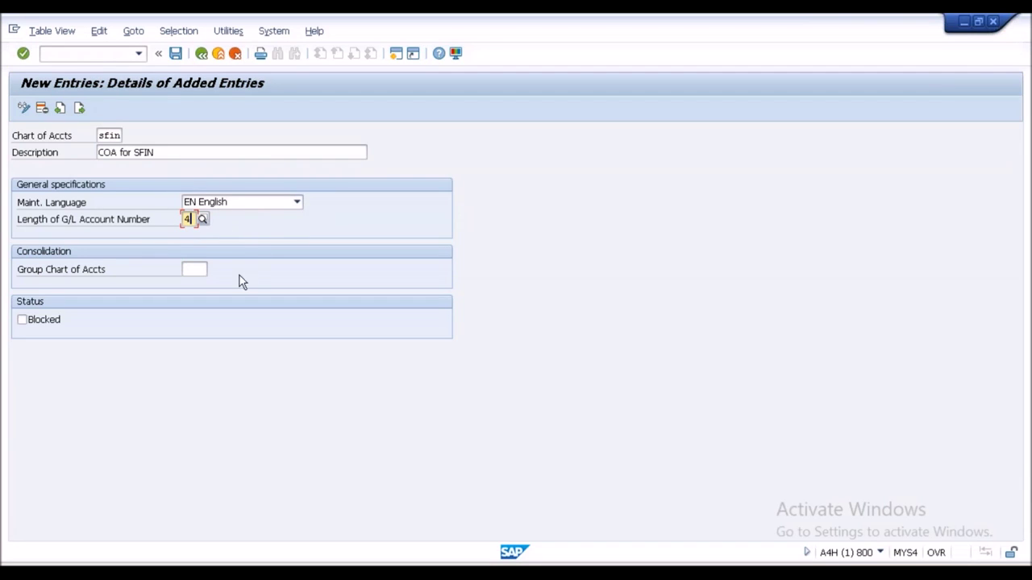
pyautogui.click(201, 275)
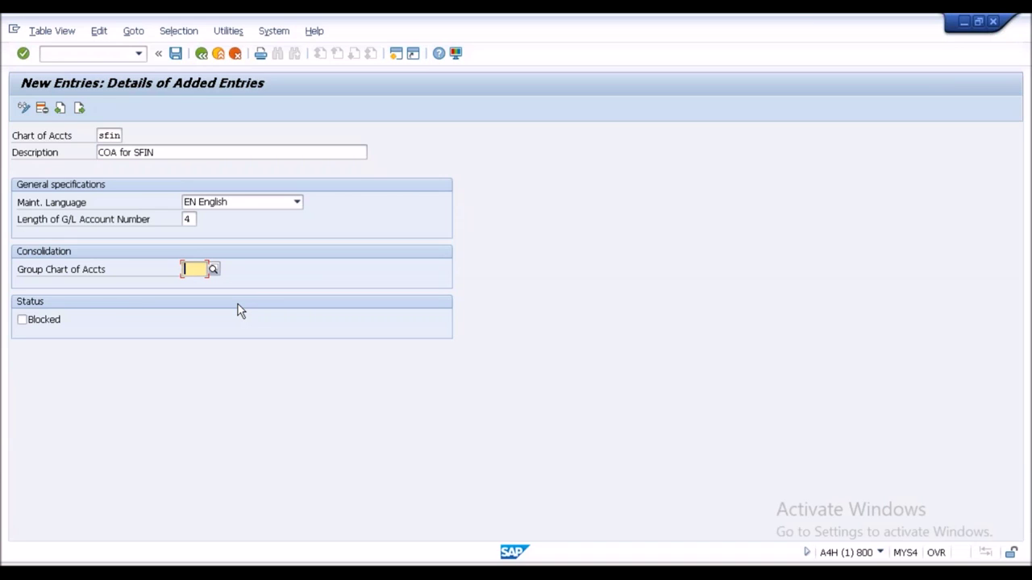
# - Switch to SAP Logon 740 and open the ECC system connection
pyautogui.click(245, 548)
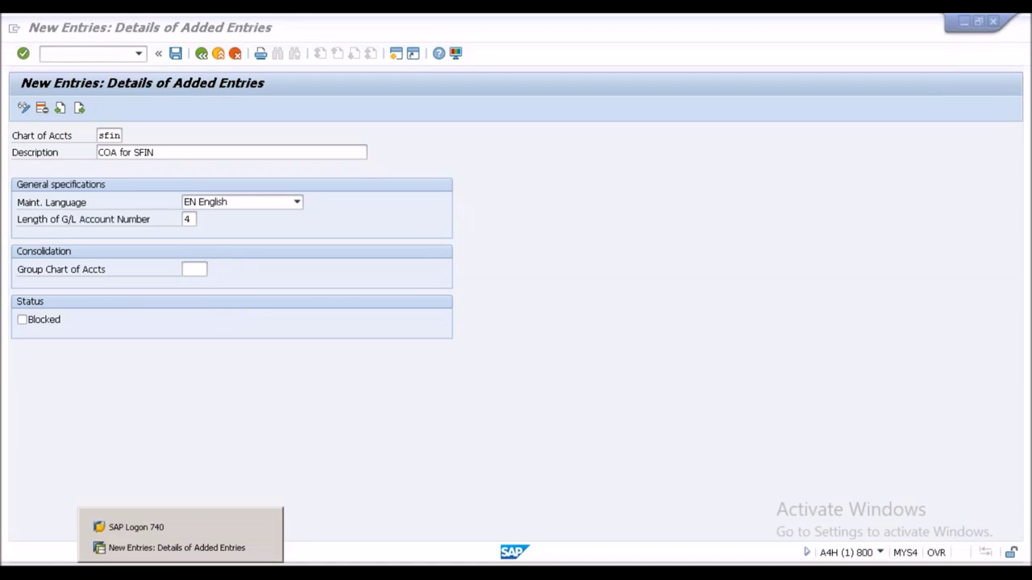
pyautogui.click(162, 528)
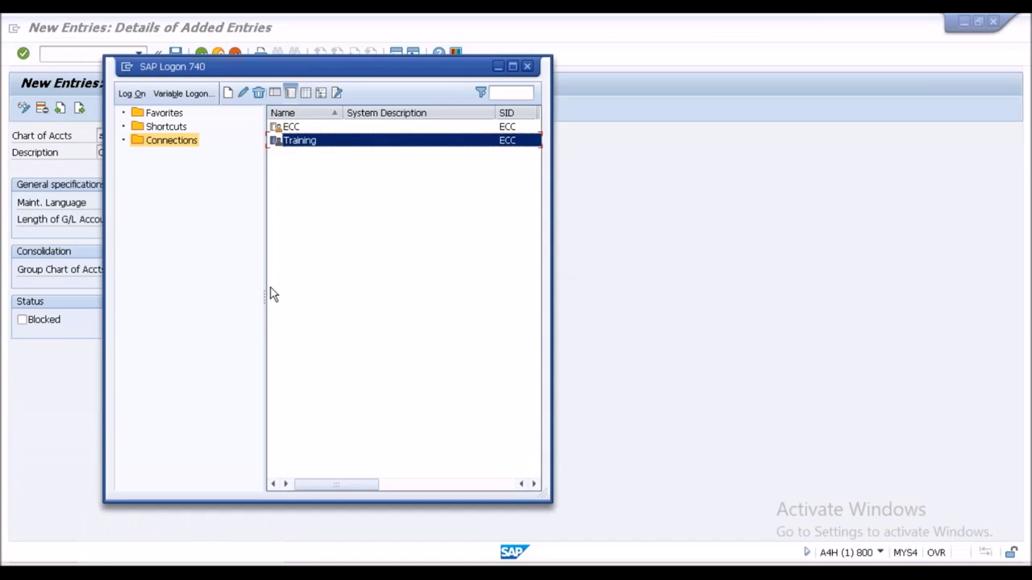
pyautogui.click(278, 128)
pyautogui.doubleClick(278, 127)
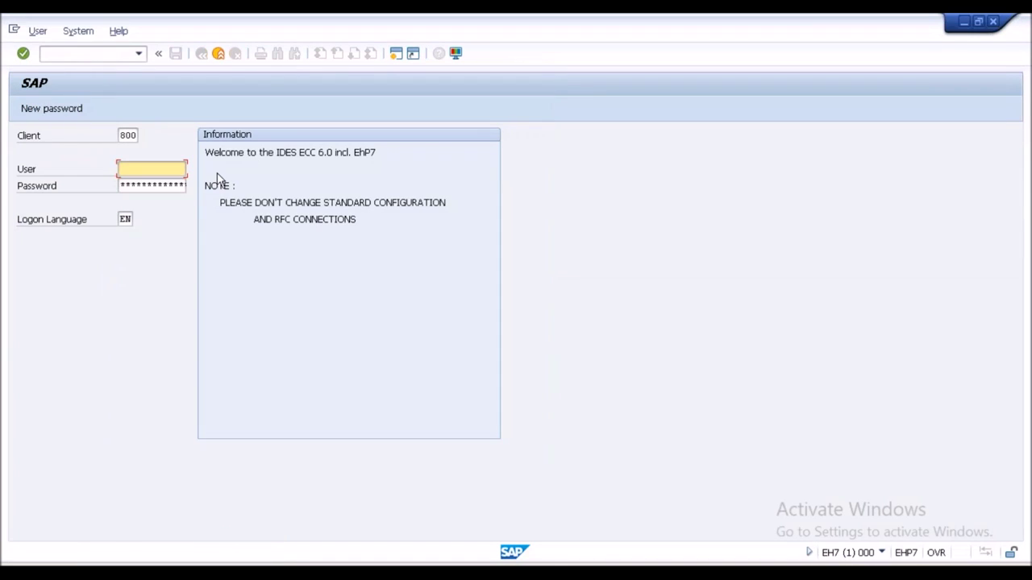
# - Log on to the ECC system with the user name and password, and run transaction spro
pyautogui.click(159, 172)
pyautogui.click(147, 195)
pyautogui.press('Tab')
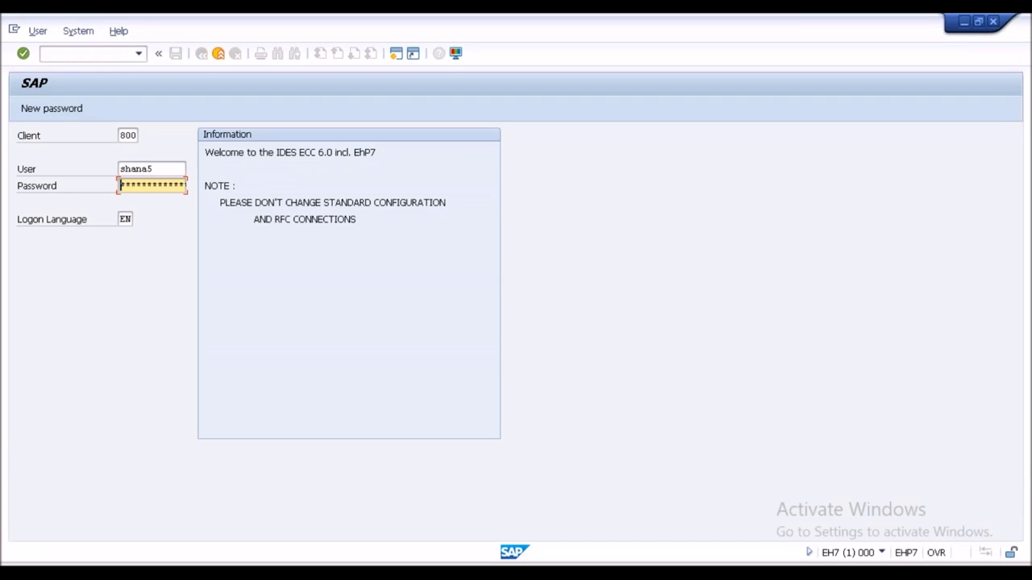
pyautogui.write('******')
pyautogui.press('Return')
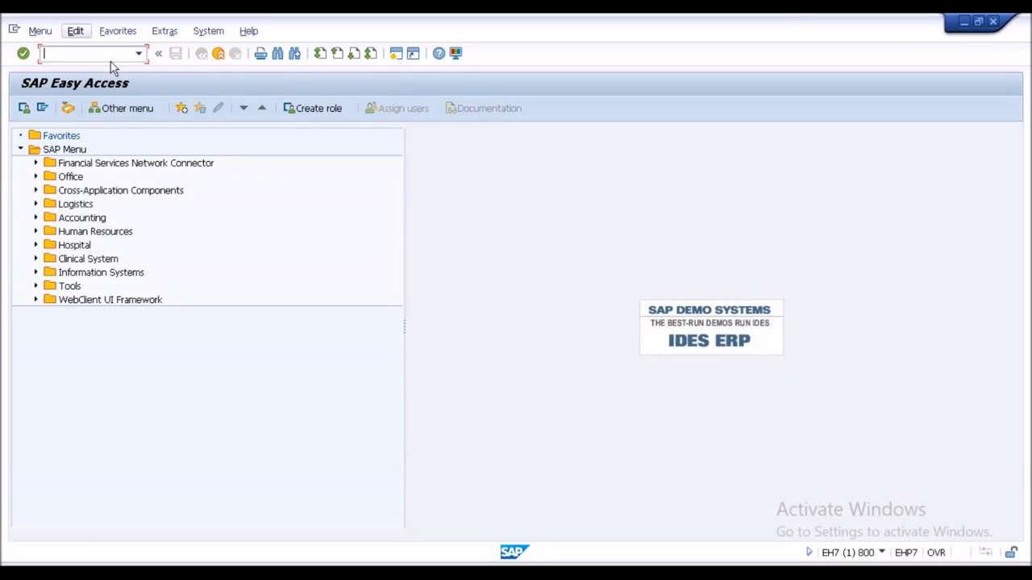
pyautogui.write('spro')
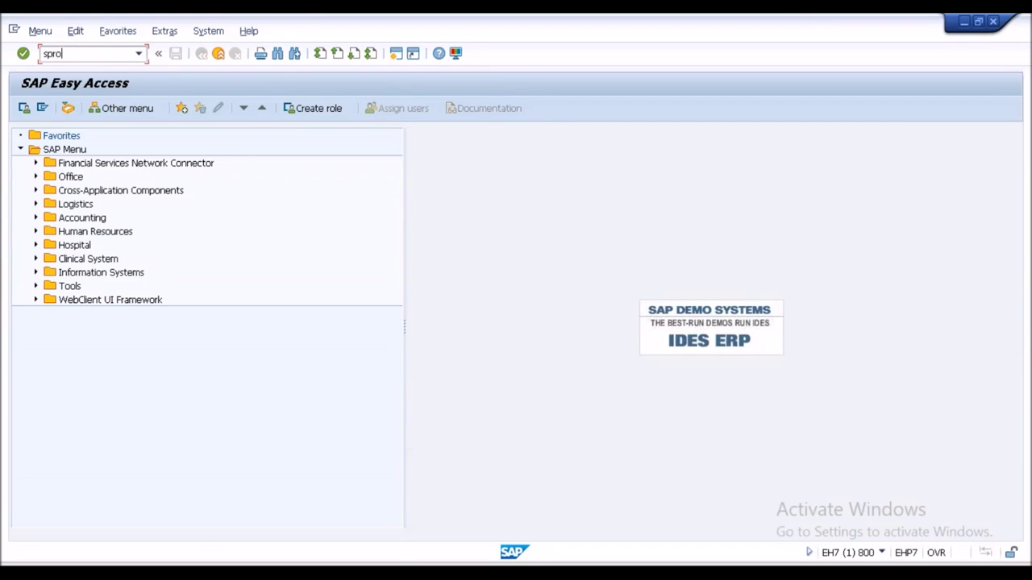
pyautogui.press('Return')
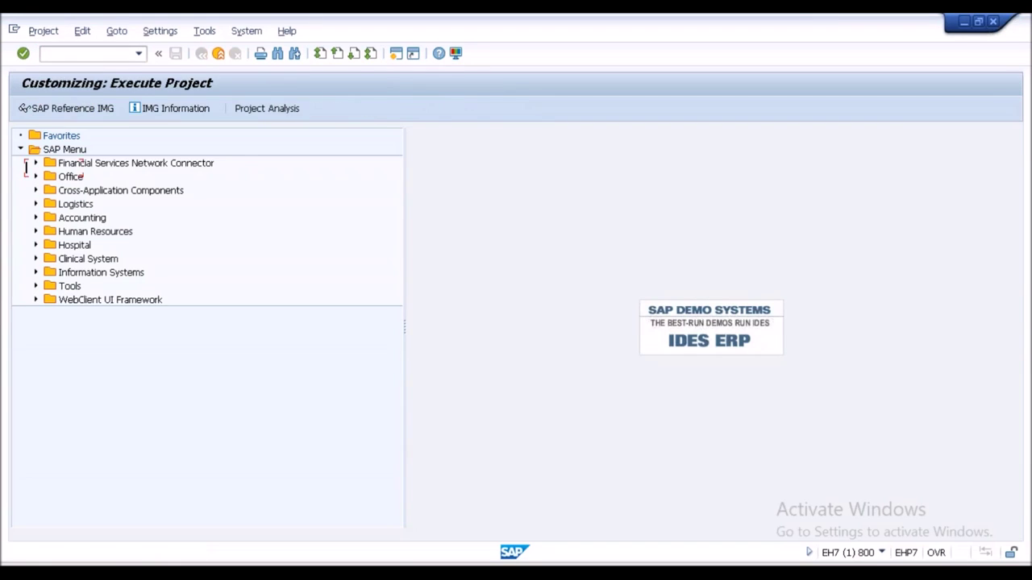
# - Open the list of all charts of accounts with transaction /nob13 and display the details of chart 0000
pyautogui.click(139, 54)
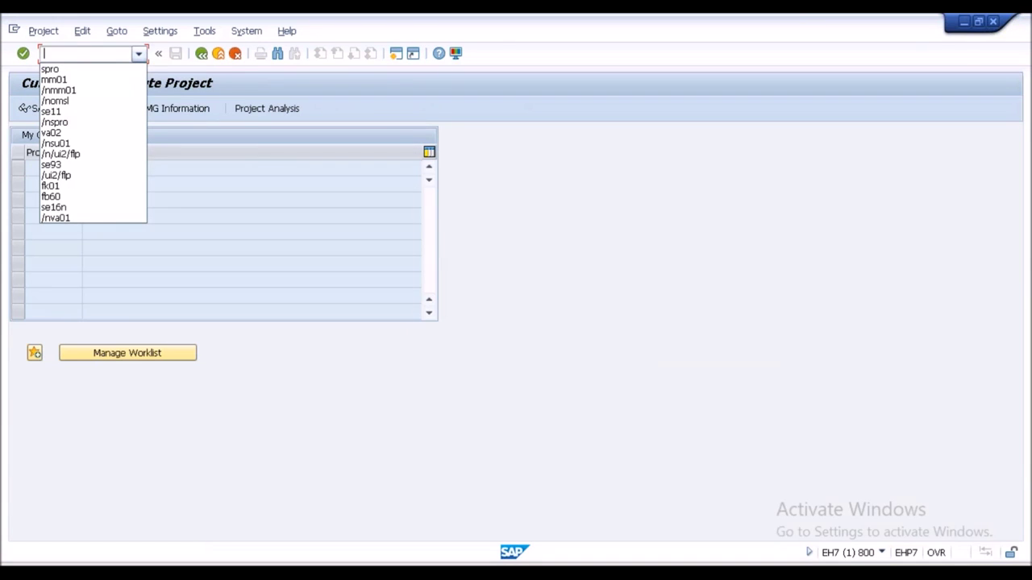
pyautogui.write('/bob')
pyautogui.press('BackSpace')
pyautogui.press('BackSpace')
pyautogui.press('BackSpace')
pyautogui.write('nob13')
pyautogui.press('Return')
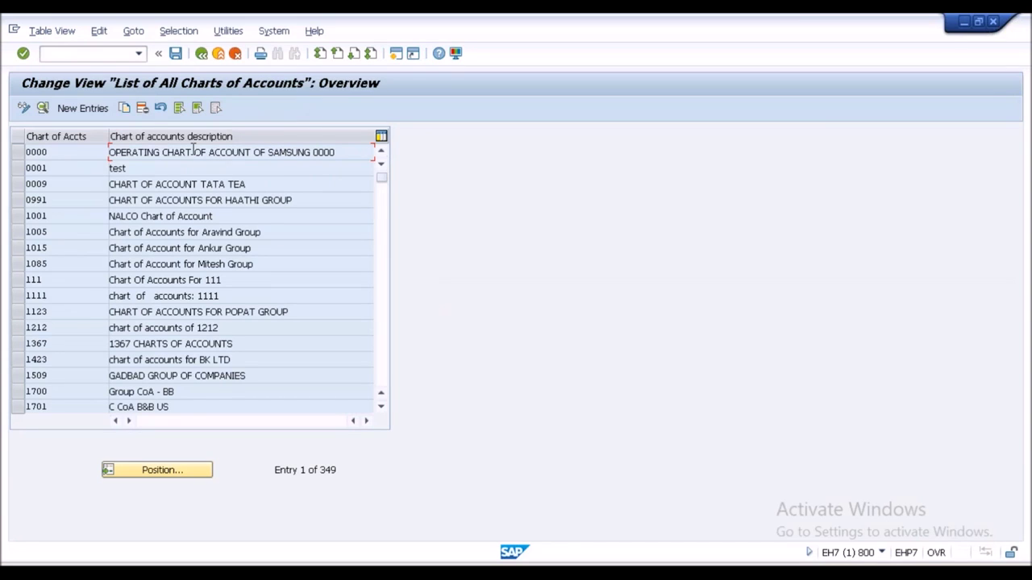
pyautogui.doubleClick(194, 150)
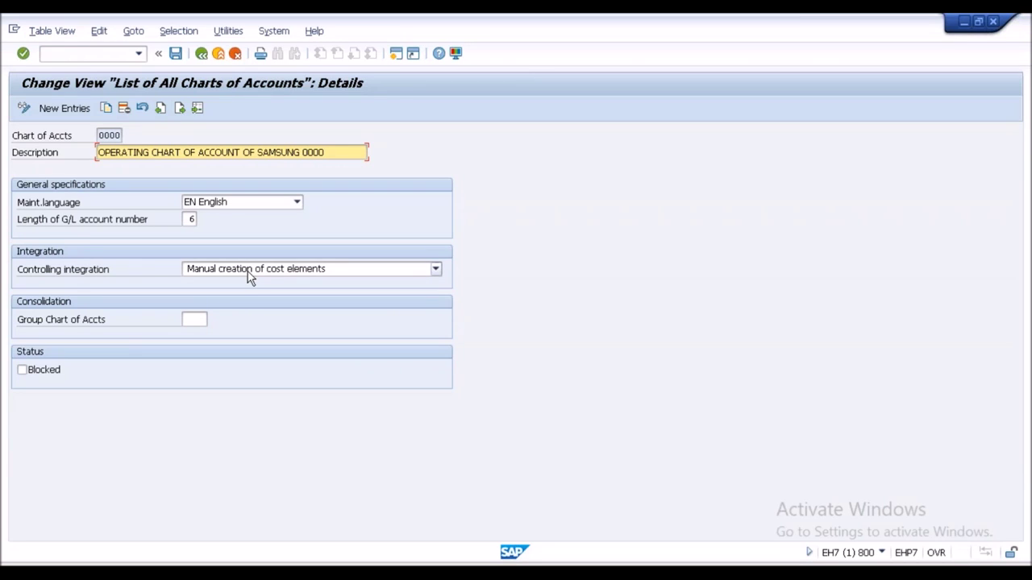
# - Leave the chart details and open central G/L account maintenance with transaction /nfs00
pyautogui.click(71, 54)
pyautogui.write('/nfs00')
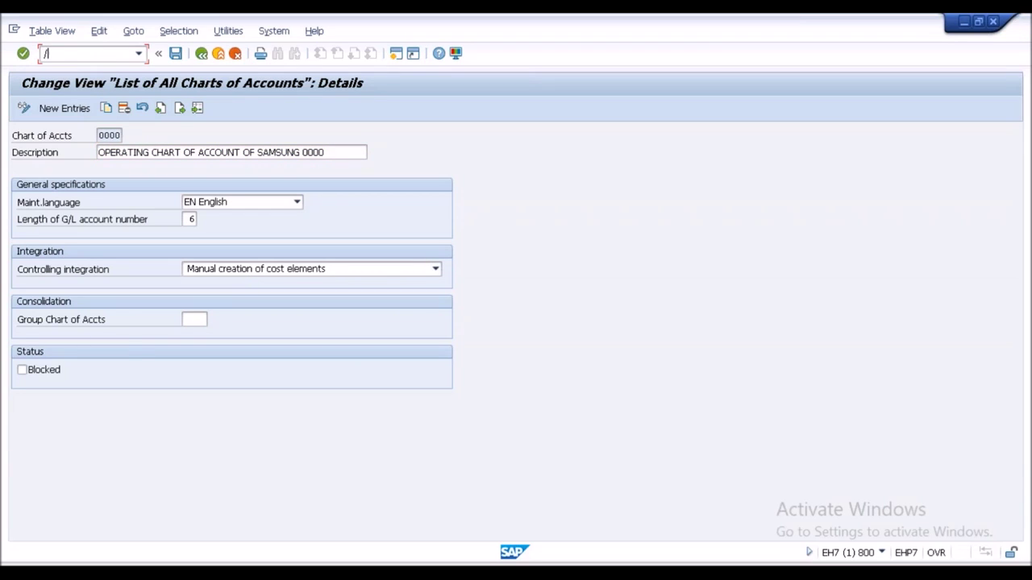
pyautogui.press('Return')
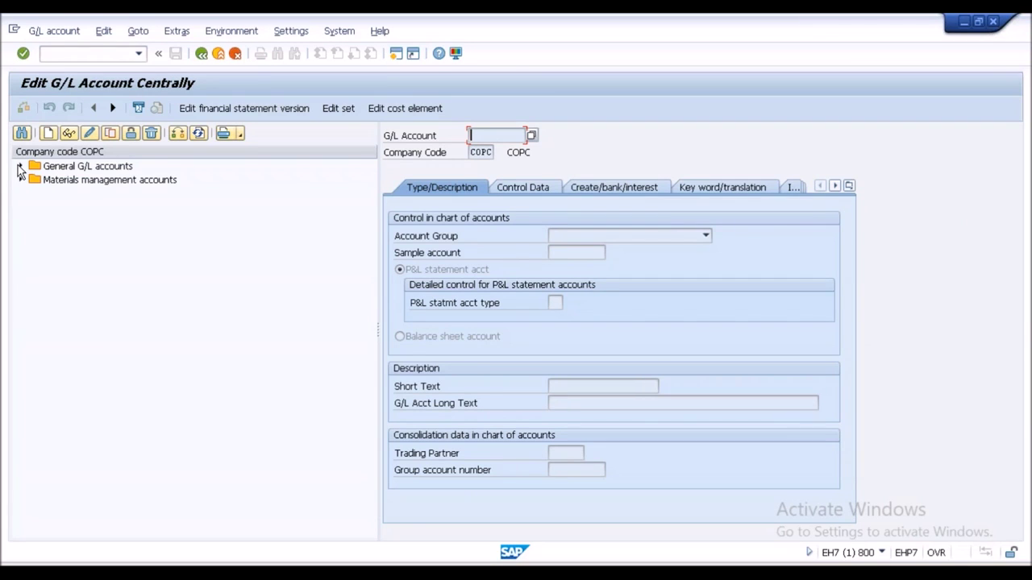
# - Expand the general and materials management account groups and display the raw material consumption account 400000
pyautogui.click(20, 166)
pyautogui.click(21, 195)
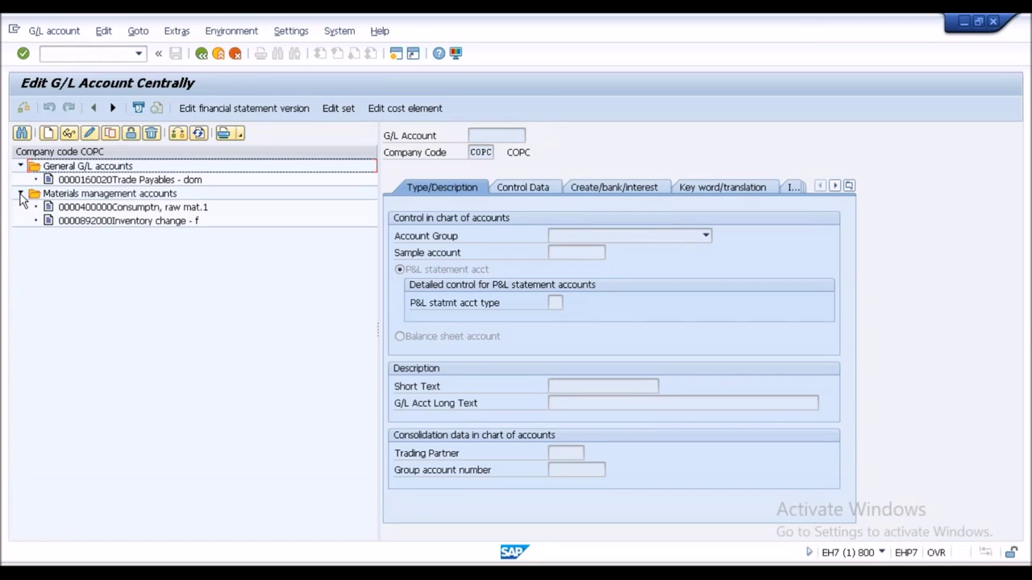
pyautogui.click(154, 211)
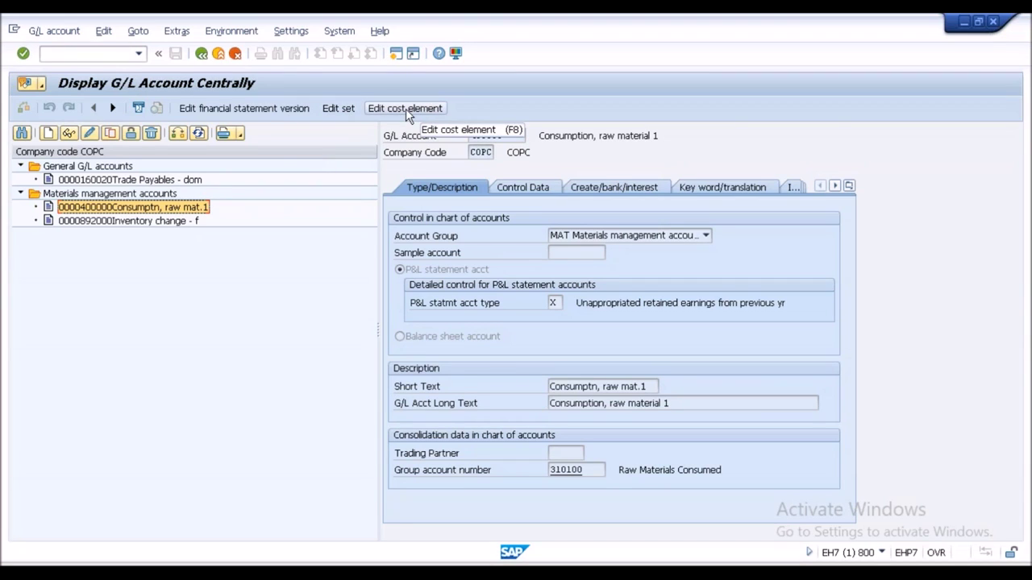
pyautogui.click(501, 136)
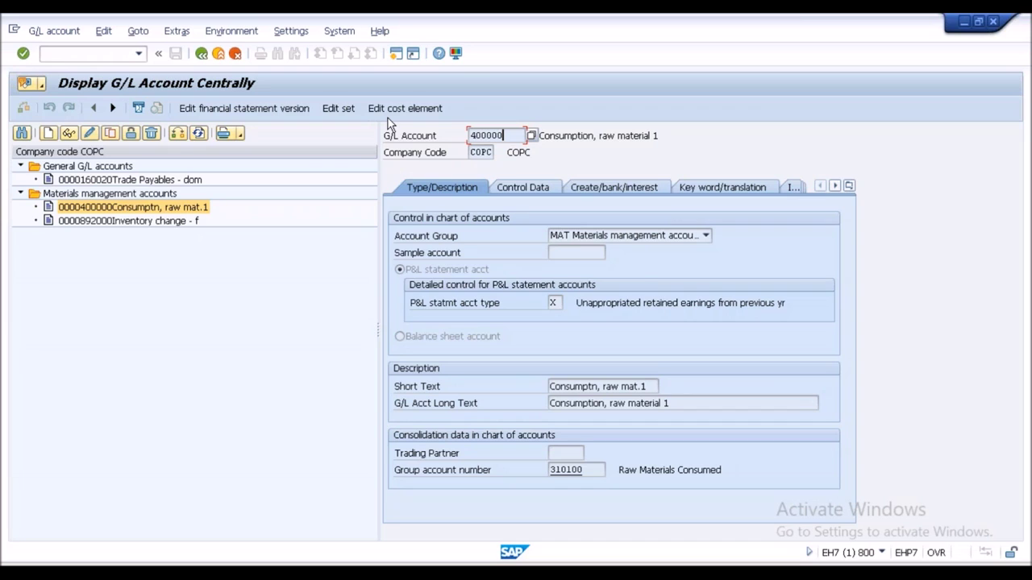
# - Switch back to the ECC session that displays G/L account 400000
pyautogui.hotkey('alt', 'Tab')
pyautogui.hotkey('alt', 'Tab')
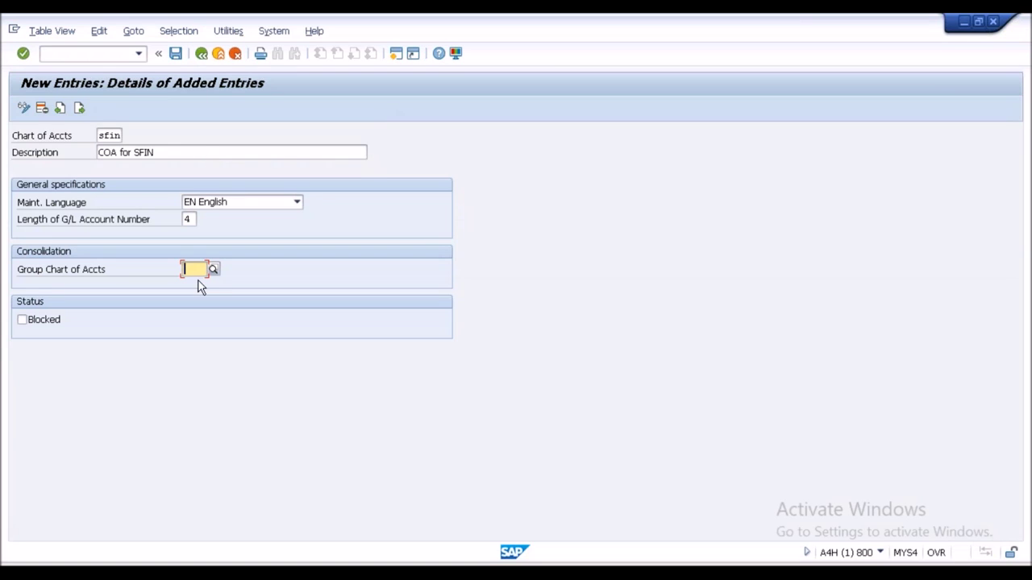
pyautogui.click(173, 574)
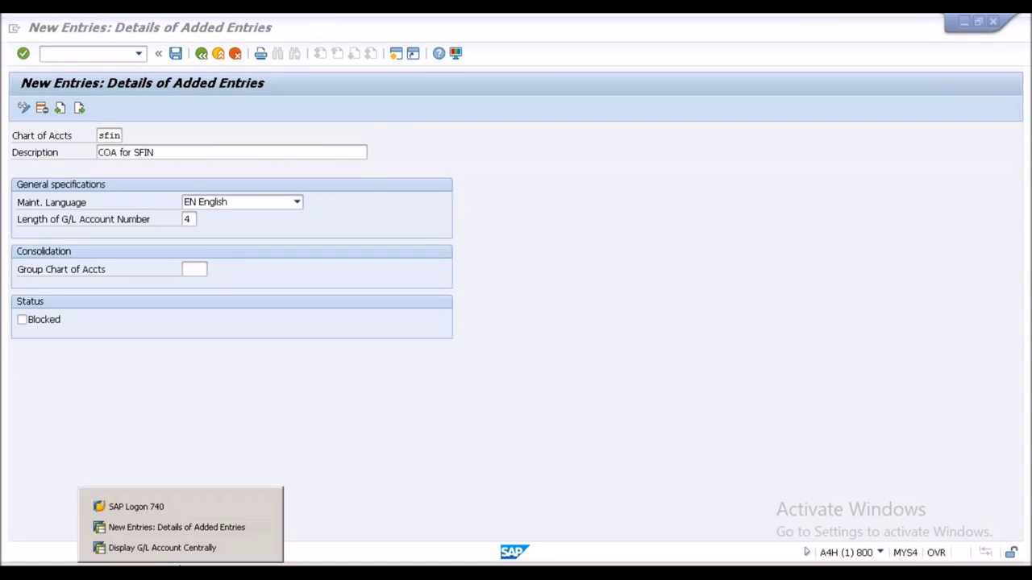
pyautogui.click(168, 530)
pyautogui.click(171, 562)
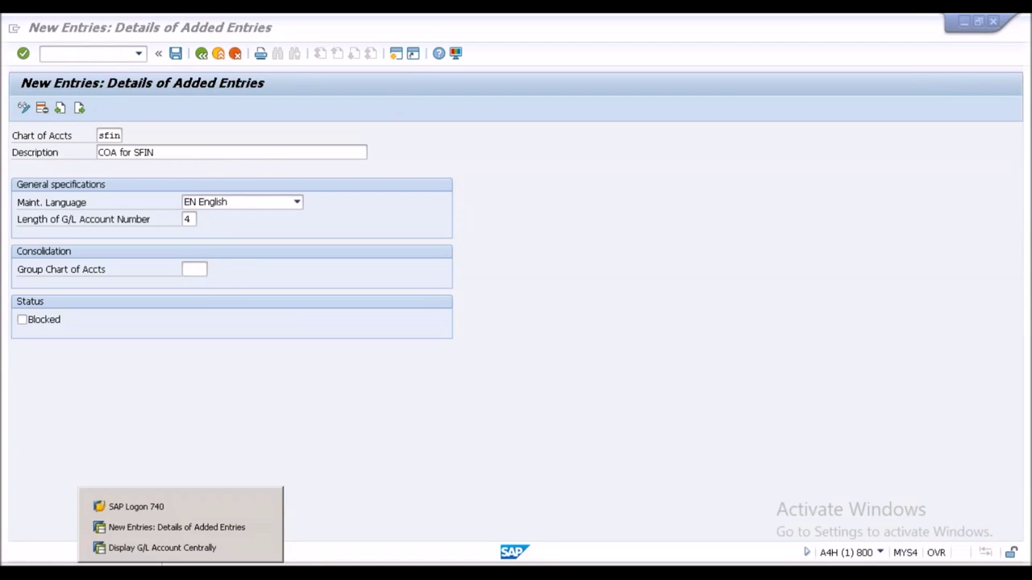
pyautogui.click(161, 547)
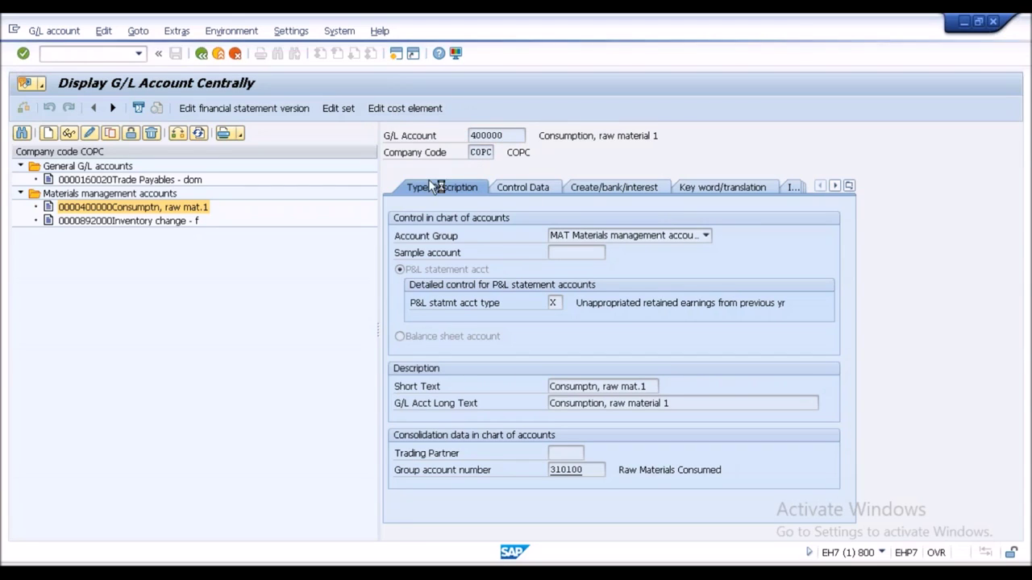
# - View the basic data of cost element 400000, return to its G/L account and look through the account group options
pyautogui.doubleClick(481, 138)
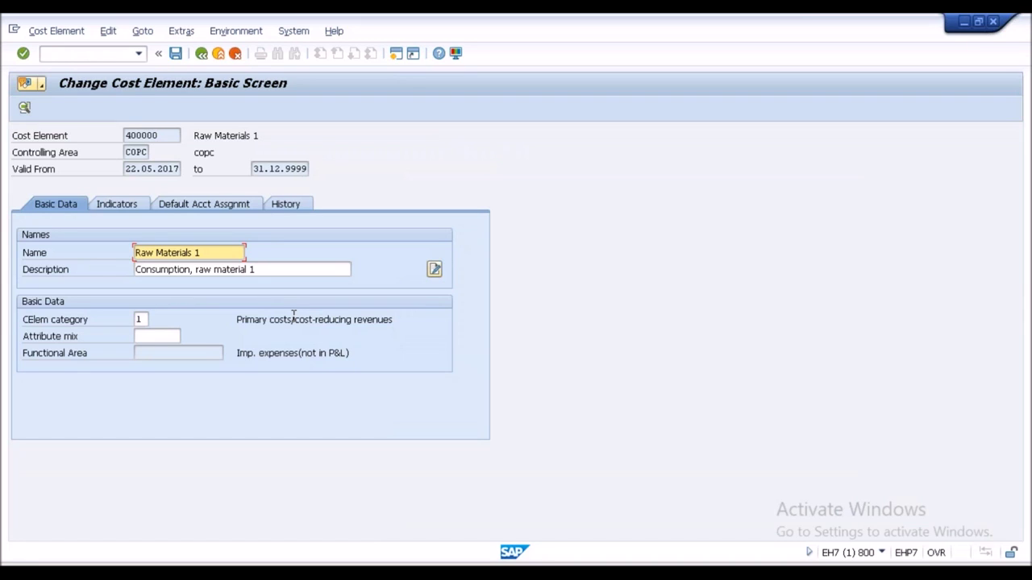
pyautogui.click(207, 252)
pyautogui.click(159, 135)
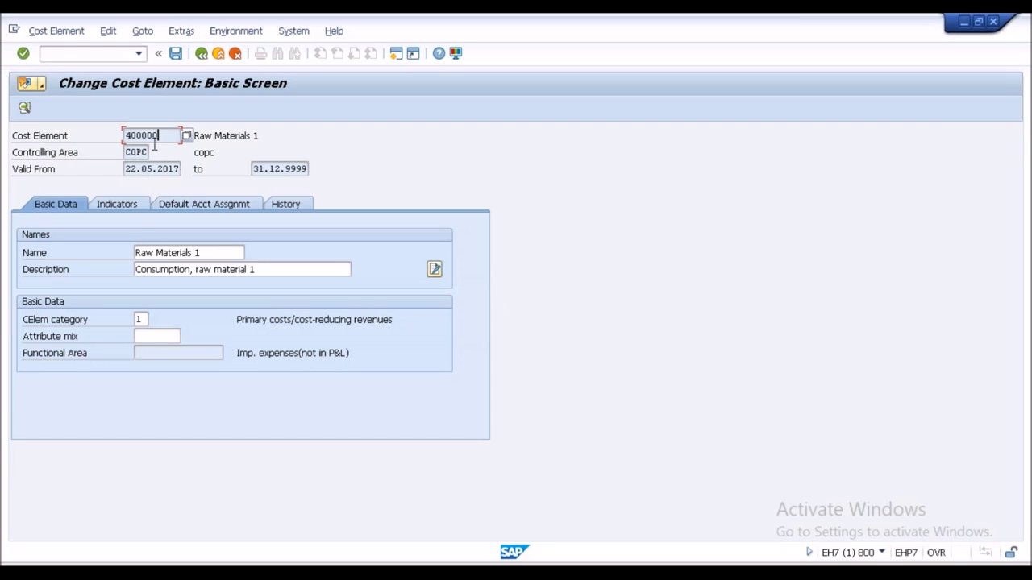
pyautogui.click(201, 52)
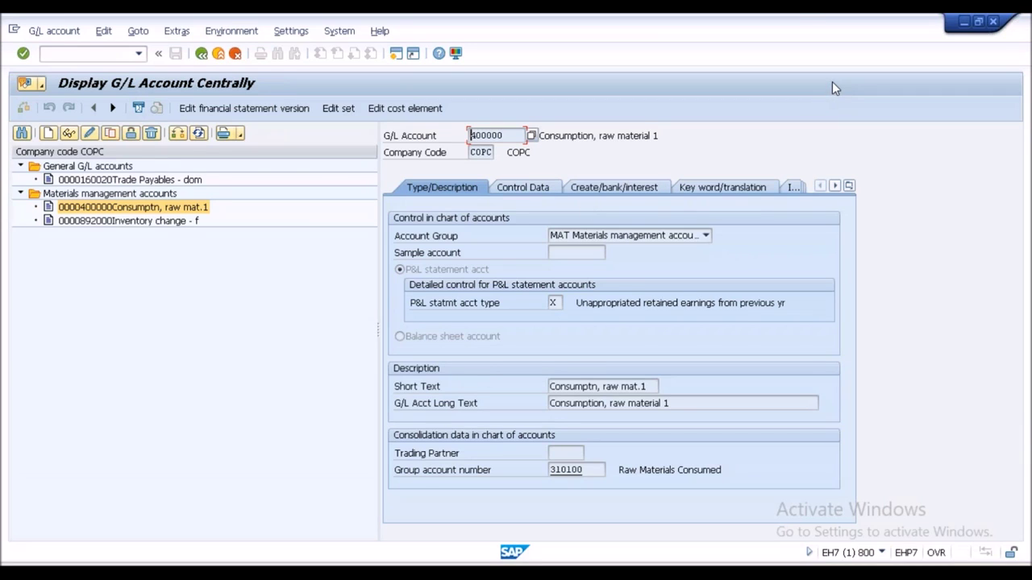
pyautogui.click(582, 239)
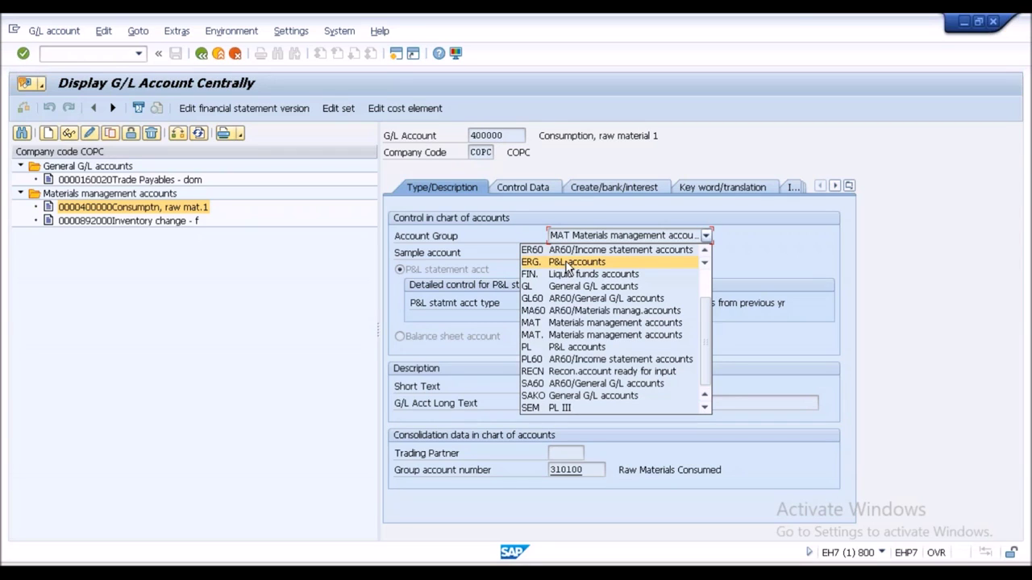
pyautogui.click(487, 269)
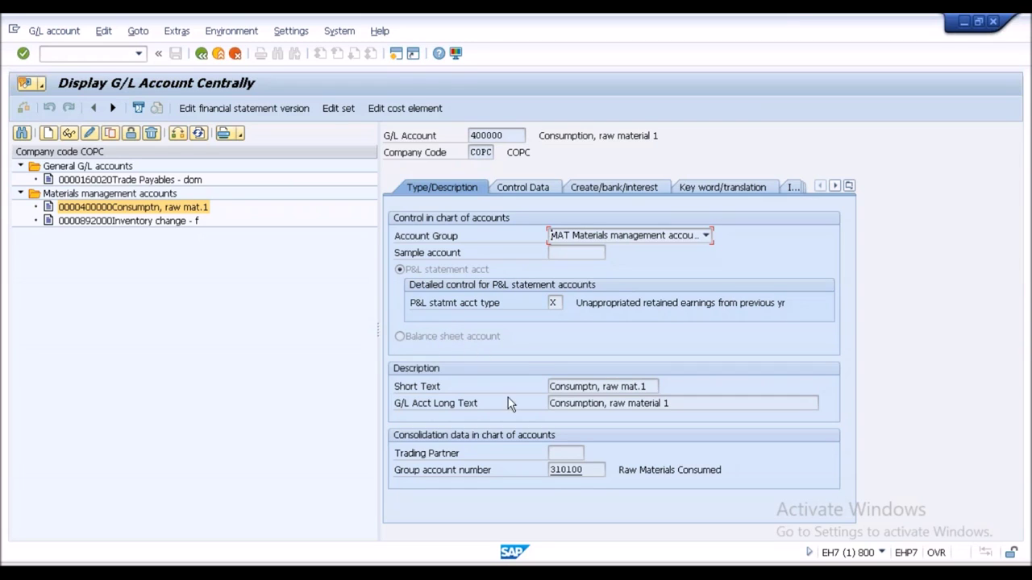
# - Open a new session in the Simple Finance system, run transaction FS00 and list the available G/L account types
pyautogui.click(178, 564)
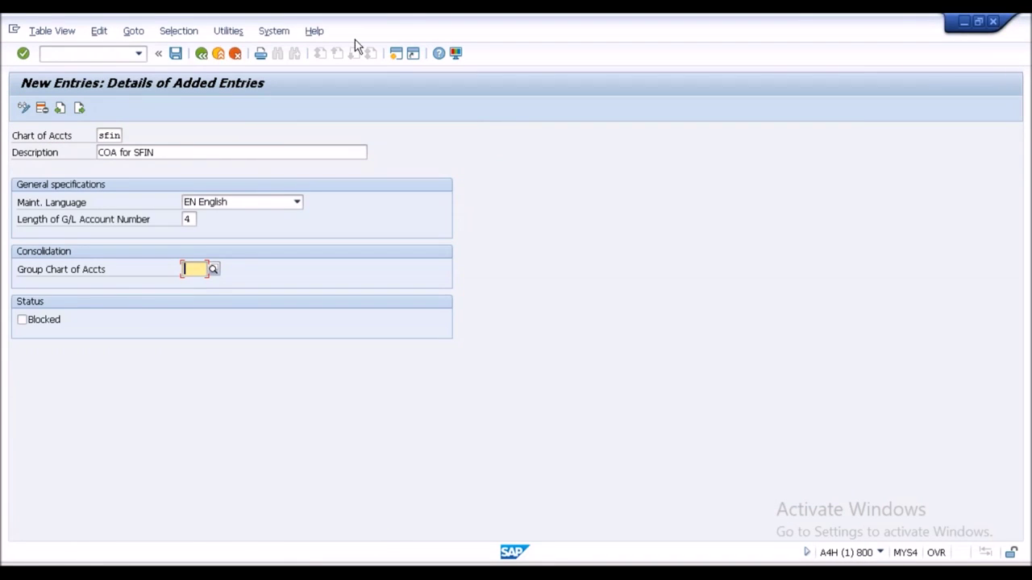
pyautogui.click(396, 53)
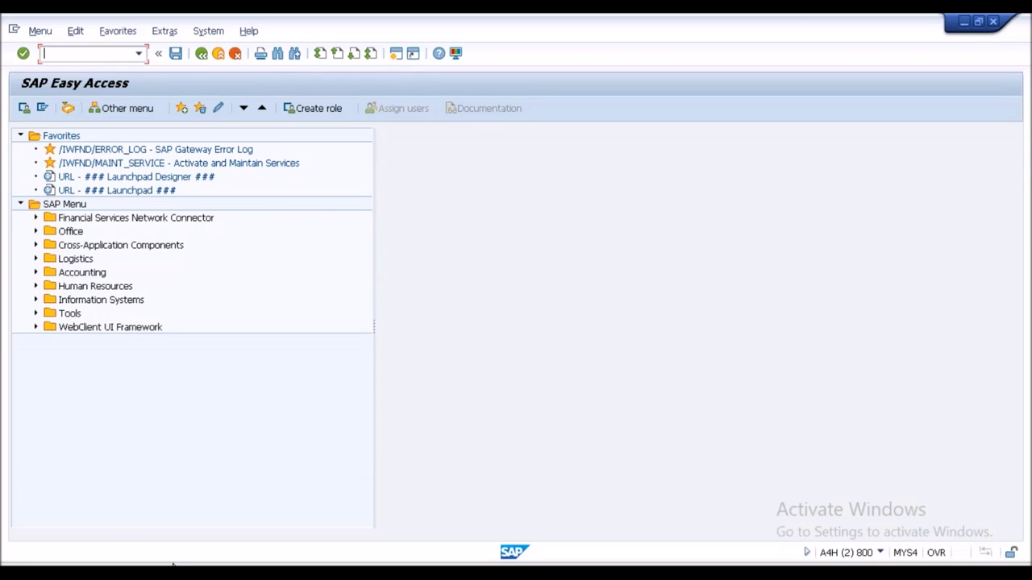
pyautogui.write('FS00')
pyautogui.moveTo(172, 564)
pyautogui.press('Return')
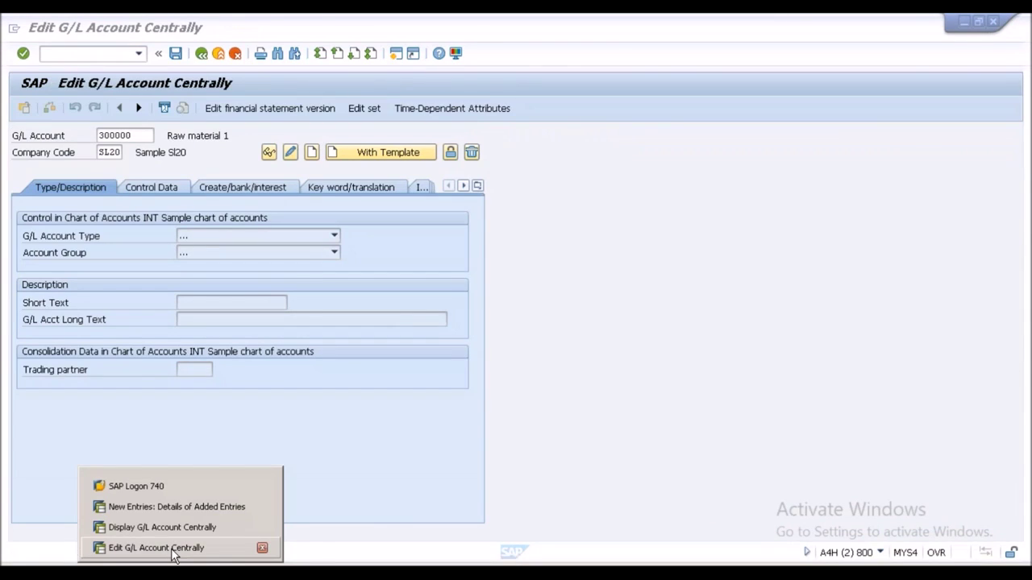
pyautogui.click(161, 548)
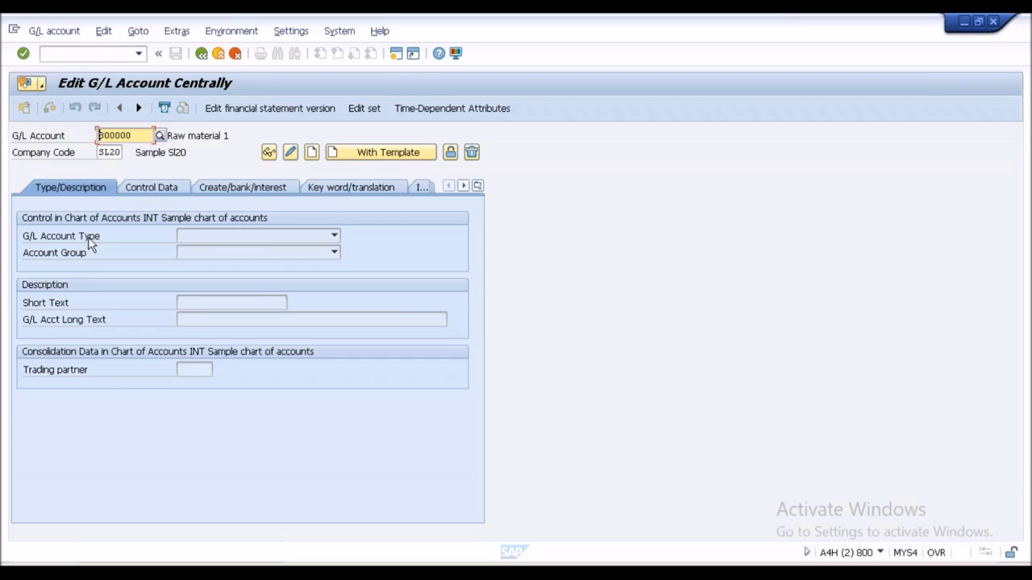
pyautogui.click(335, 236)
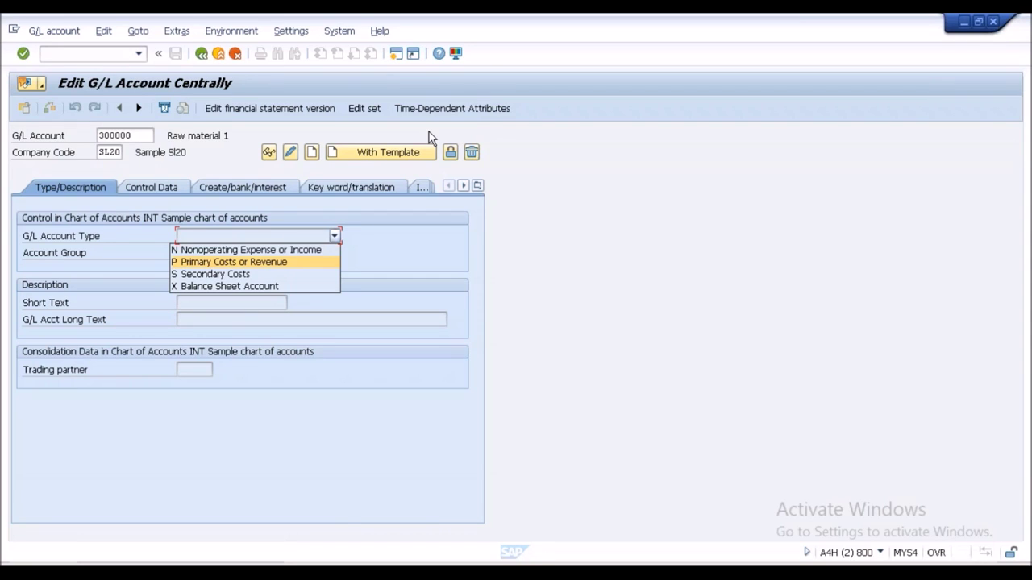
# - Save the new chart of accounts SFIN under the proposed customizing request and return to the implementation guide
pyautogui.hotkey('alt', 'Tab')
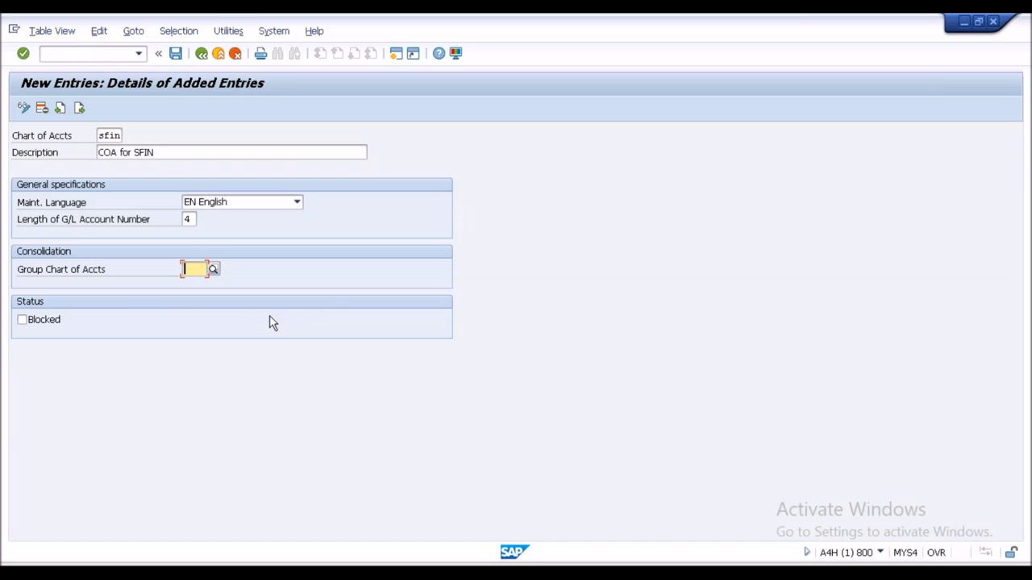
pyautogui.click(176, 53)
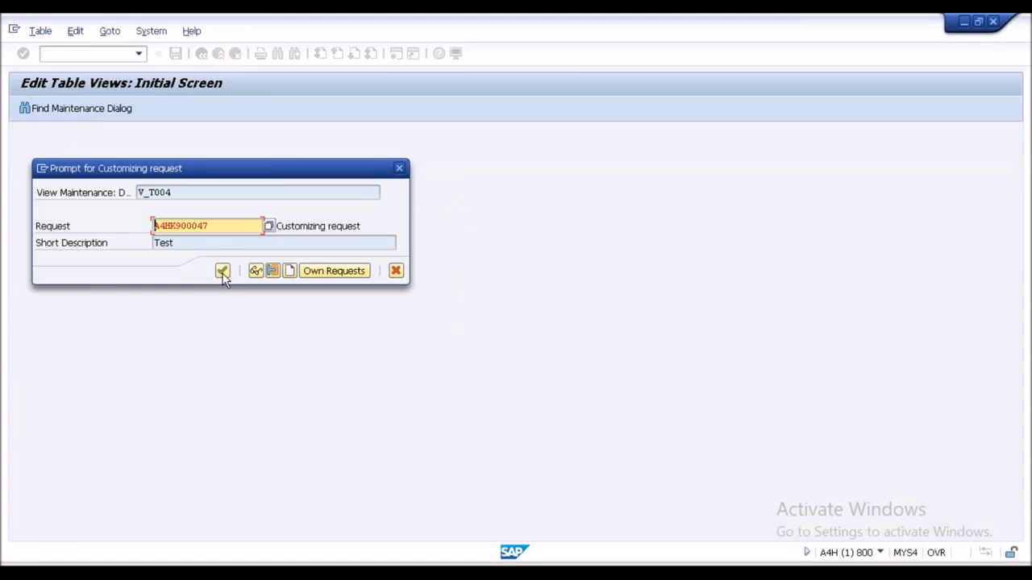
pyautogui.click(223, 271)
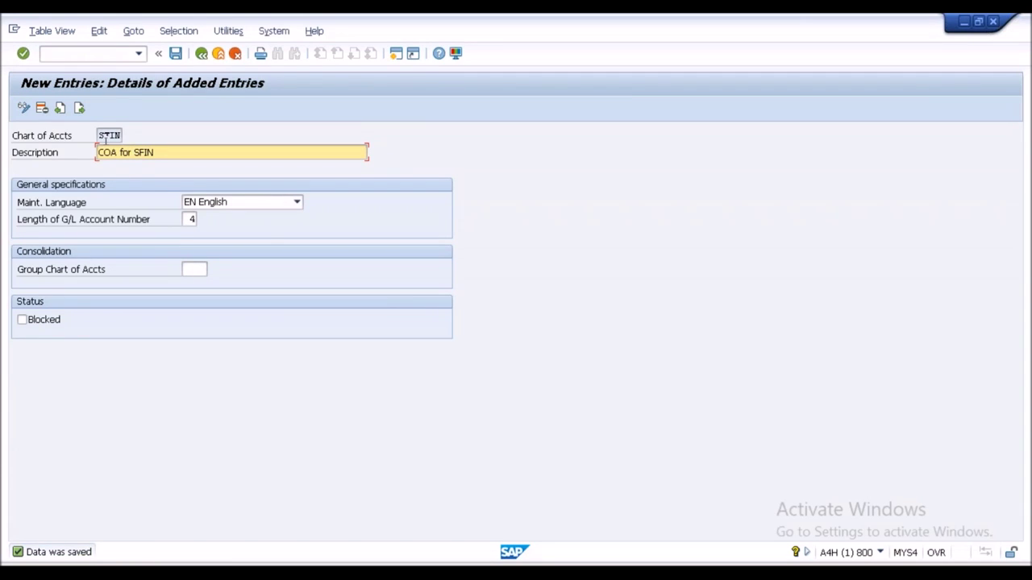
pyautogui.click(201, 54)
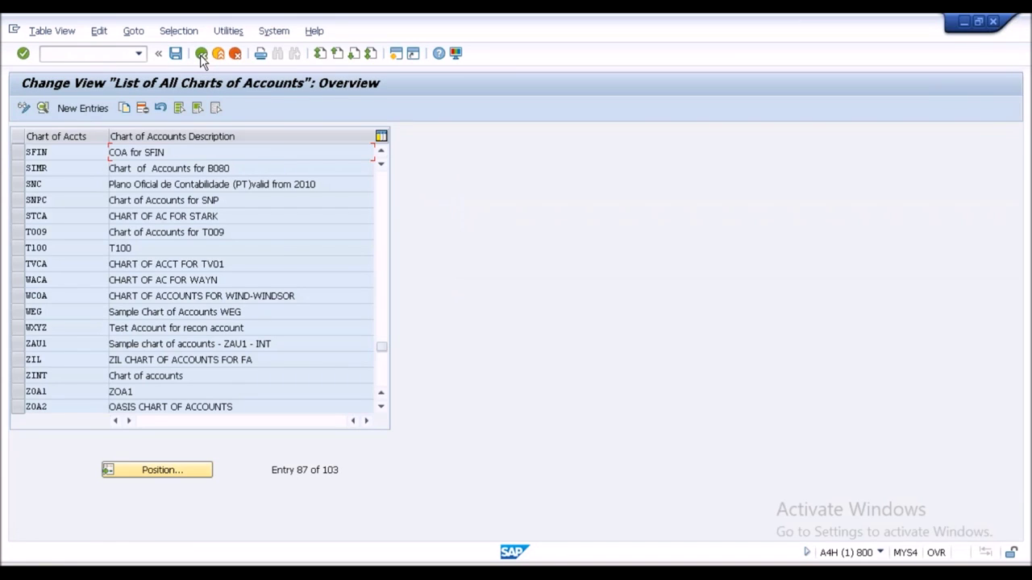
pyautogui.click(201, 54)
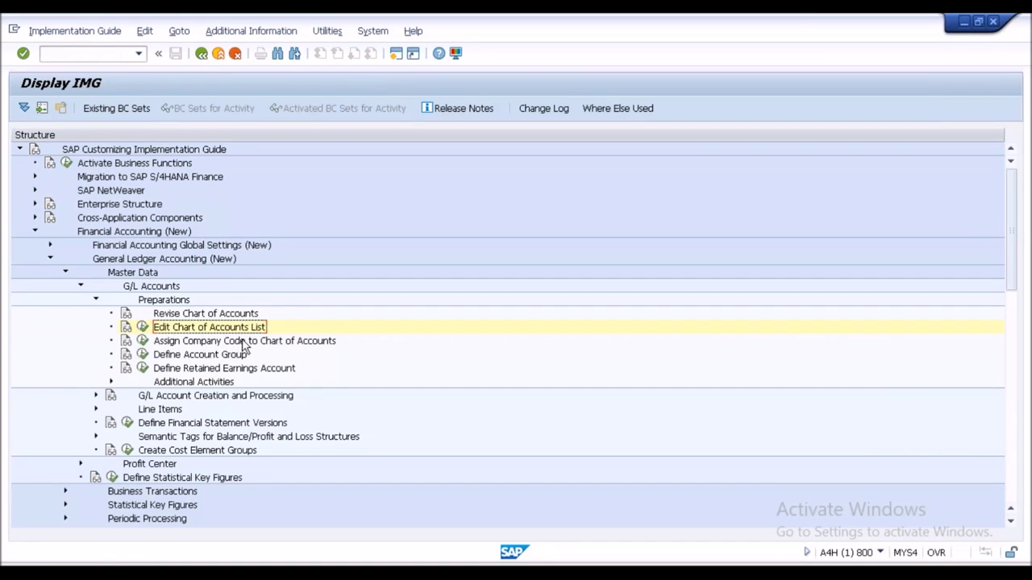
# - Open the Assign Company Code to Chart of Accounts activity and position the list on company code SFIN
pyautogui.press('Down')
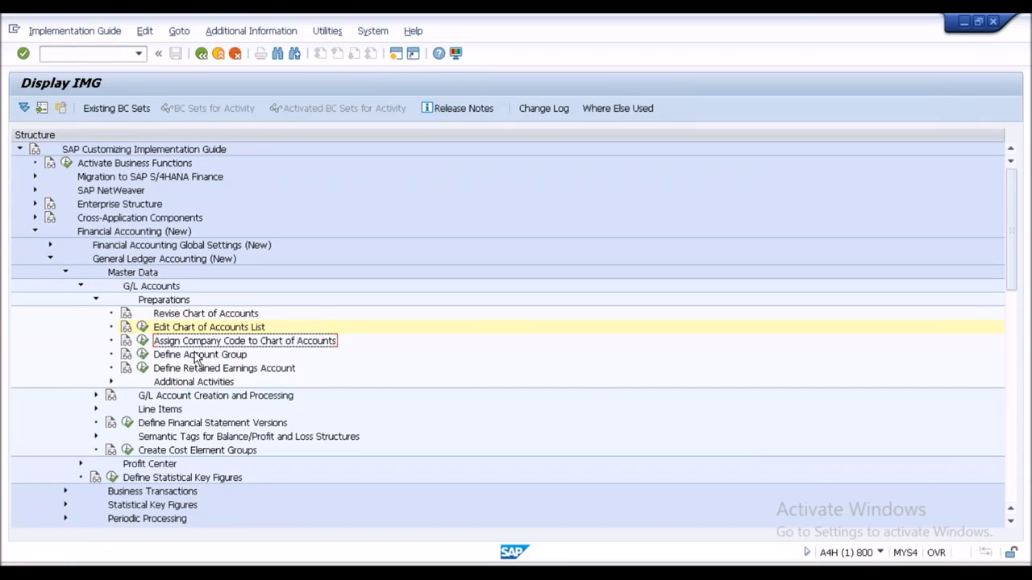
pyautogui.click(143, 340)
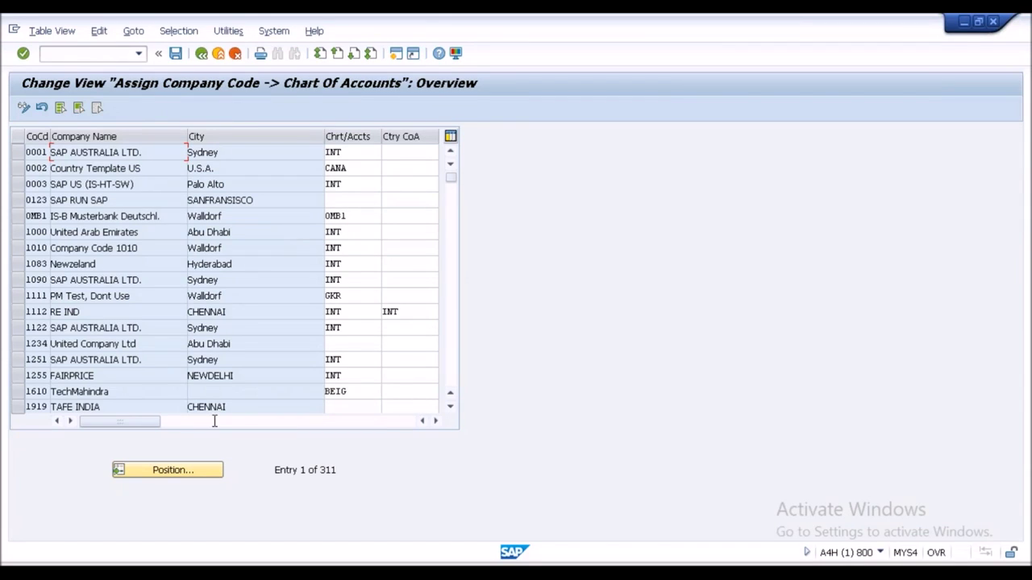
pyautogui.click(189, 473)
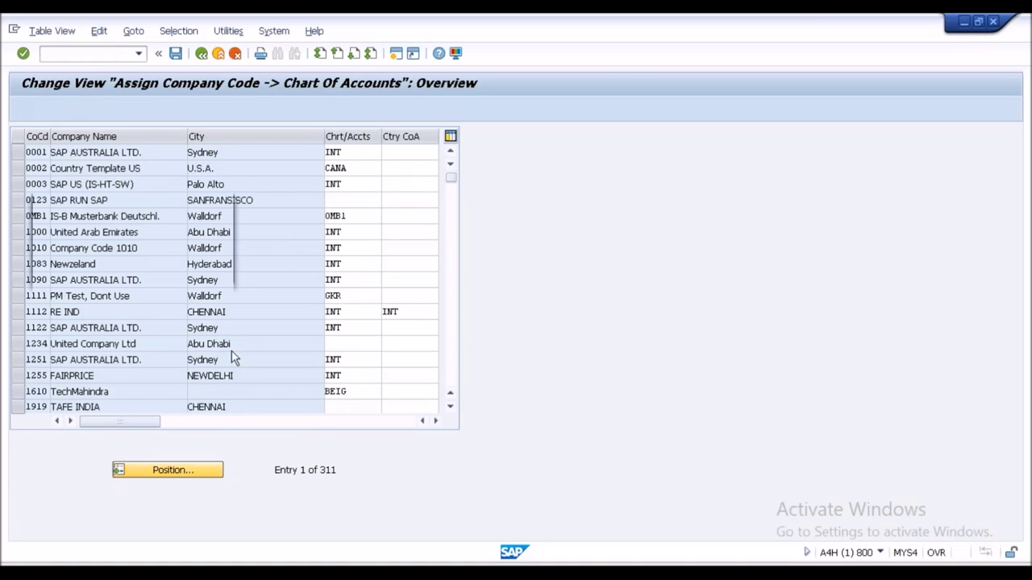
pyautogui.write('sfin')
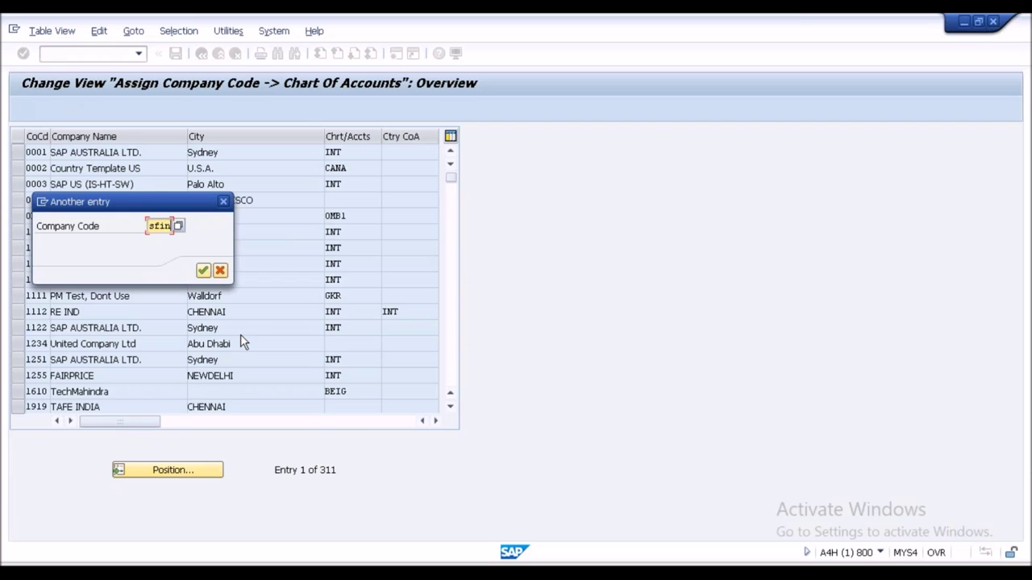
pyautogui.press('Return')
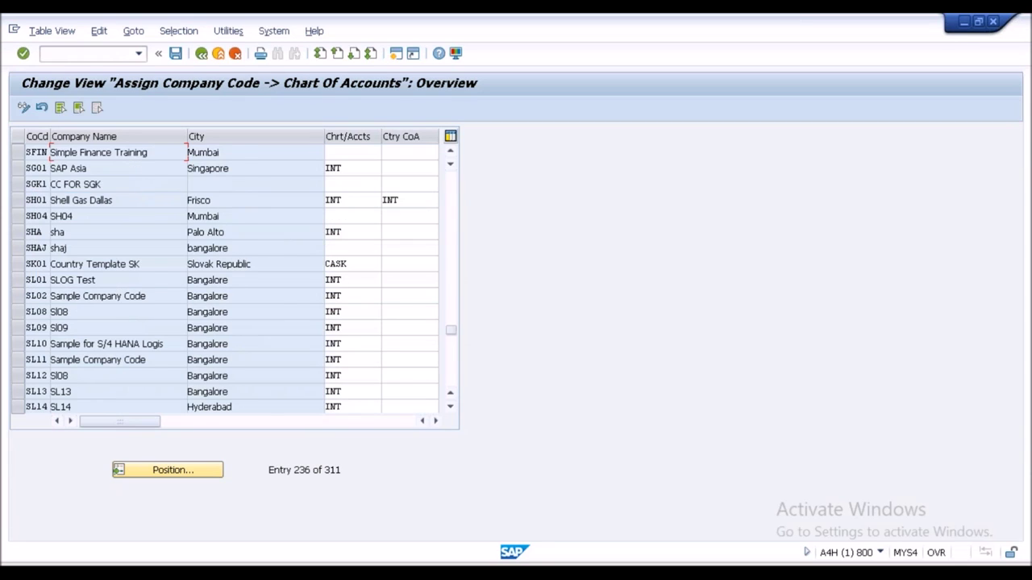
# - Assign chart of accounts SFIN to company code SFIN, save it under the proposed customizing request and leave the assignment table
pyautogui.click(341, 153)
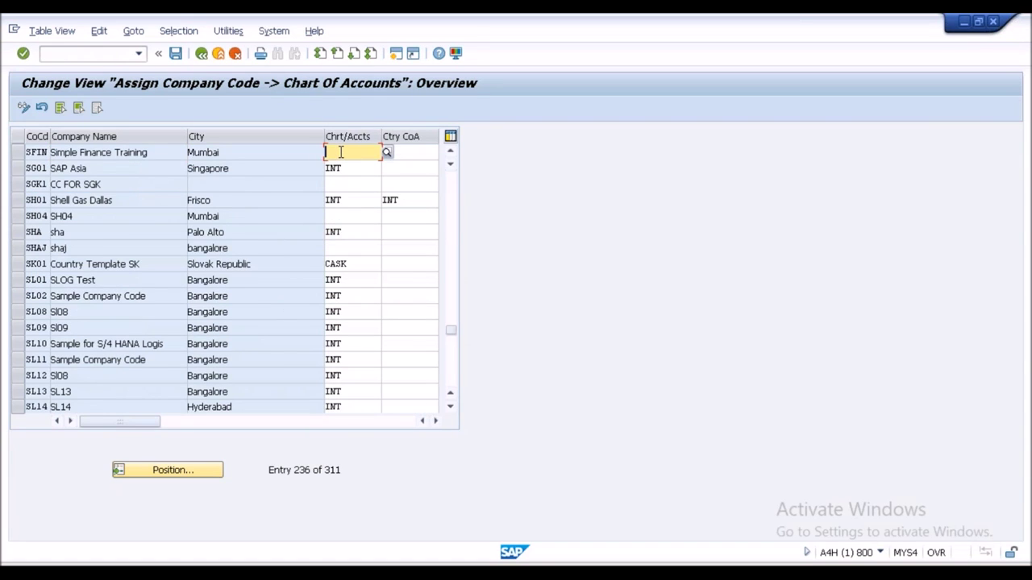
pyautogui.write('sfin')
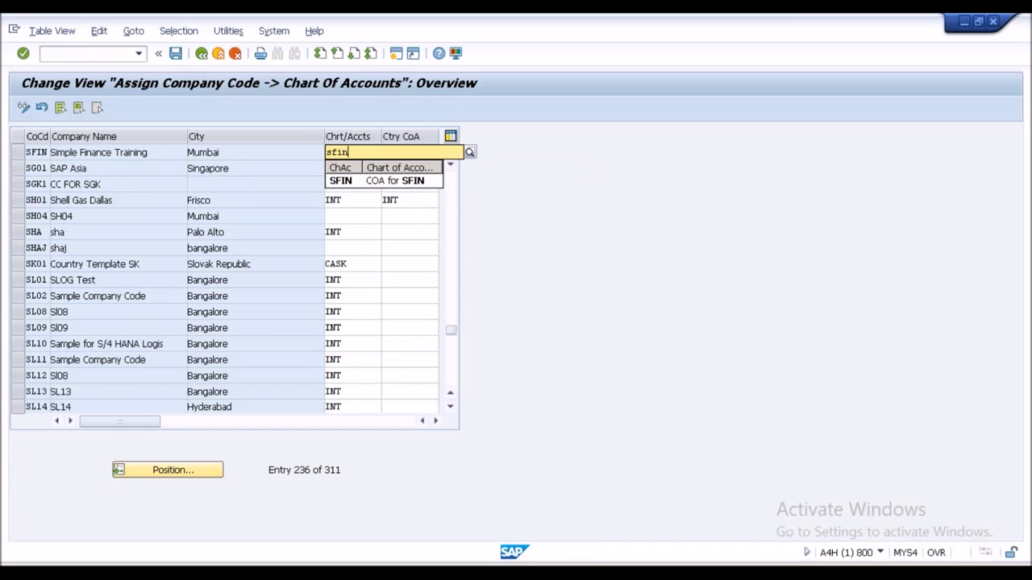
pyautogui.press('Return')
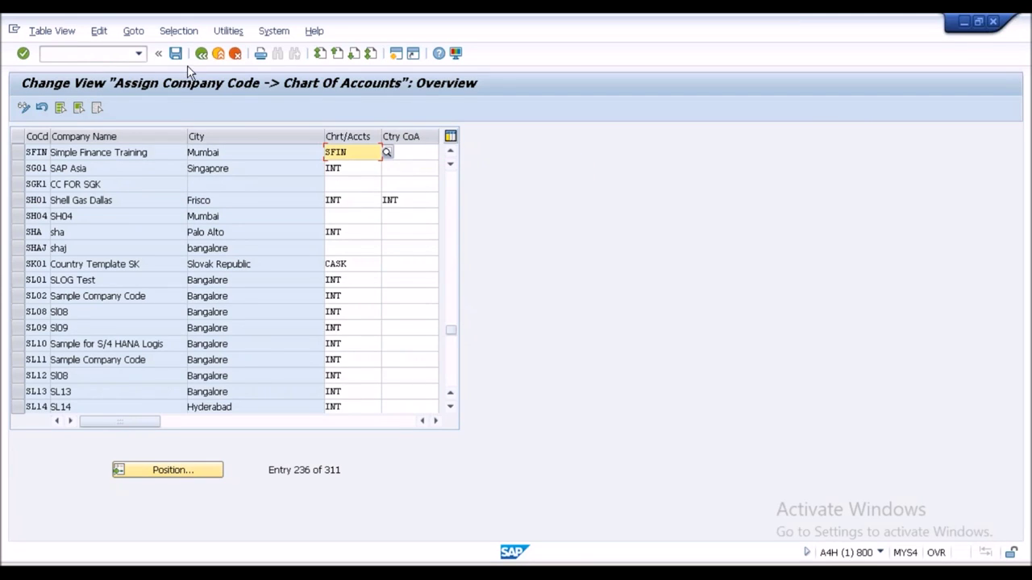
pyautogui.click(175, 53)
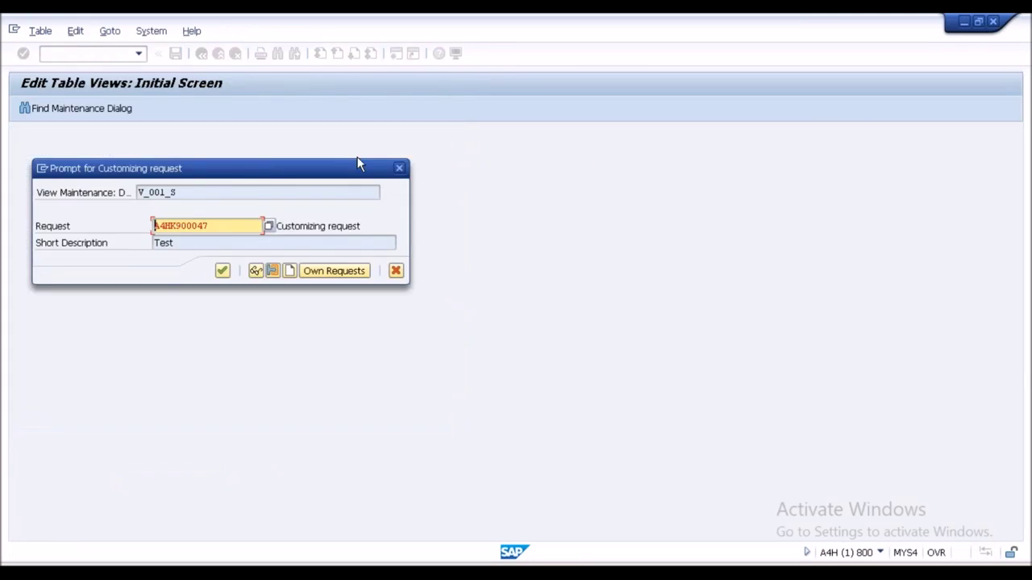
pyautogui.click(222, 271)
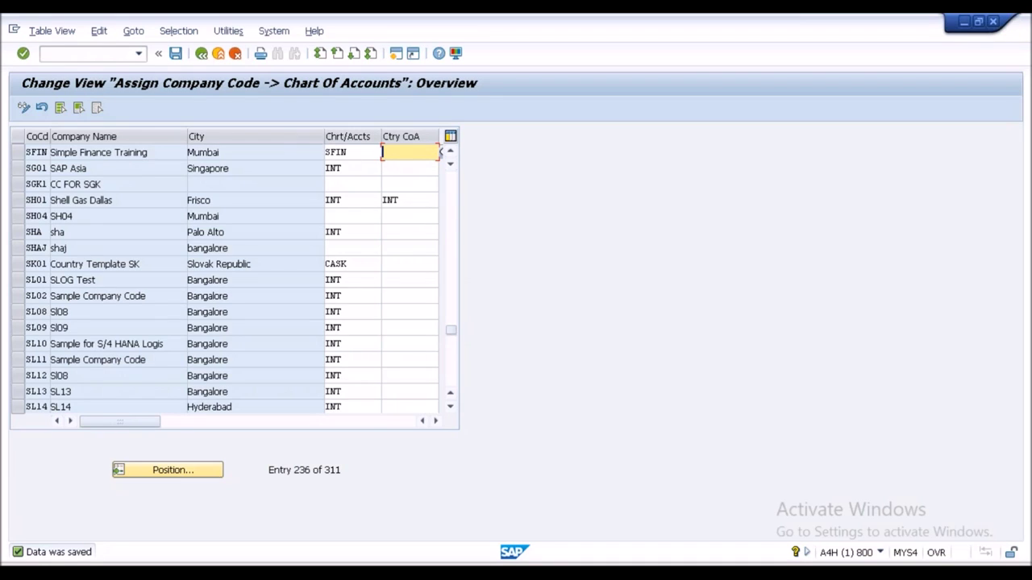
pyautogui.click(174, 54)
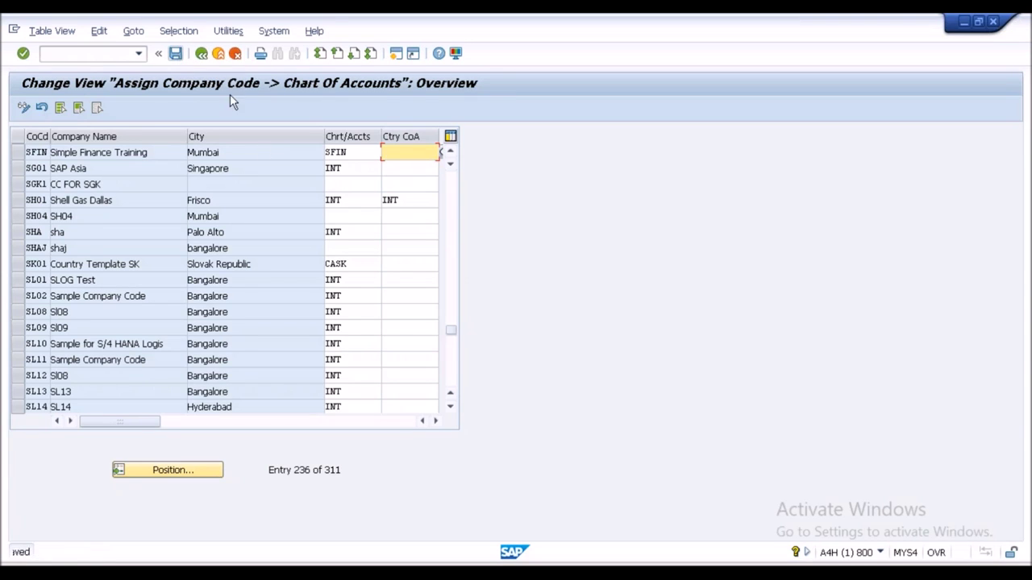
pyautogui.click(202, 53)
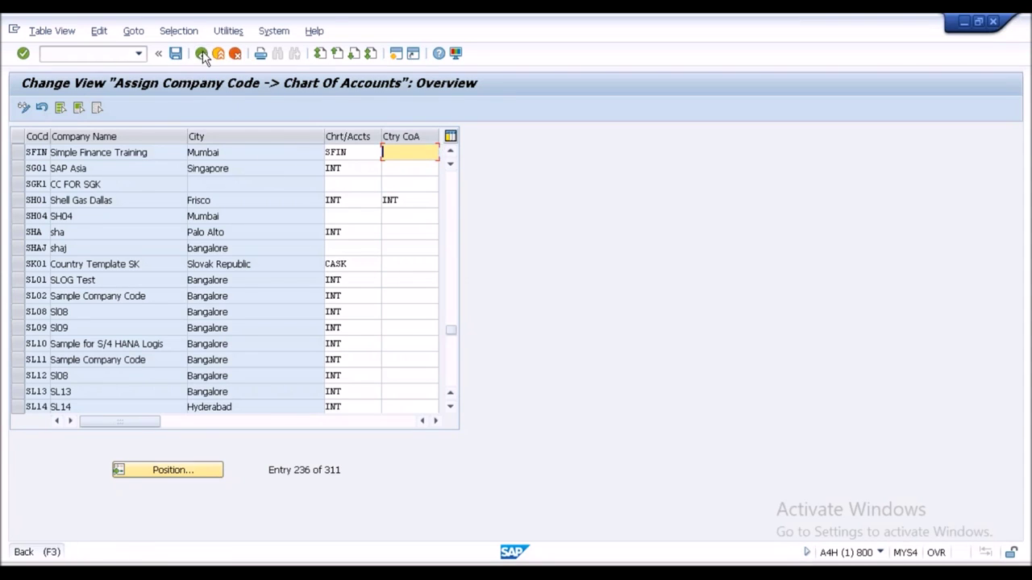
# - Switch to the Edit G/L Account Centrally session and review the G/L account type options for account 300000
pyautogui.click(228, 357)
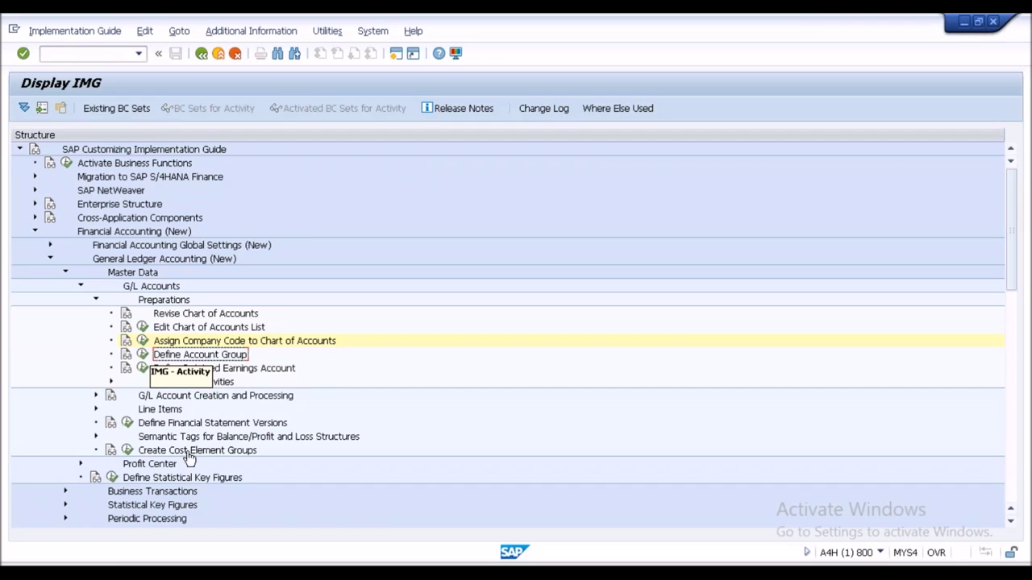
pyautogui.click(178, 574)
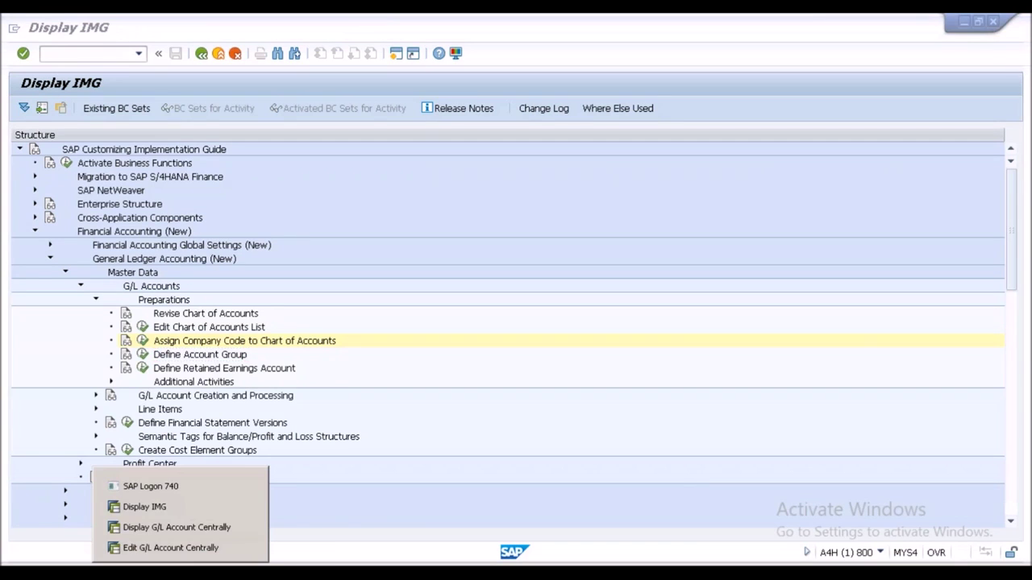
pyautogui.click(171, 548)
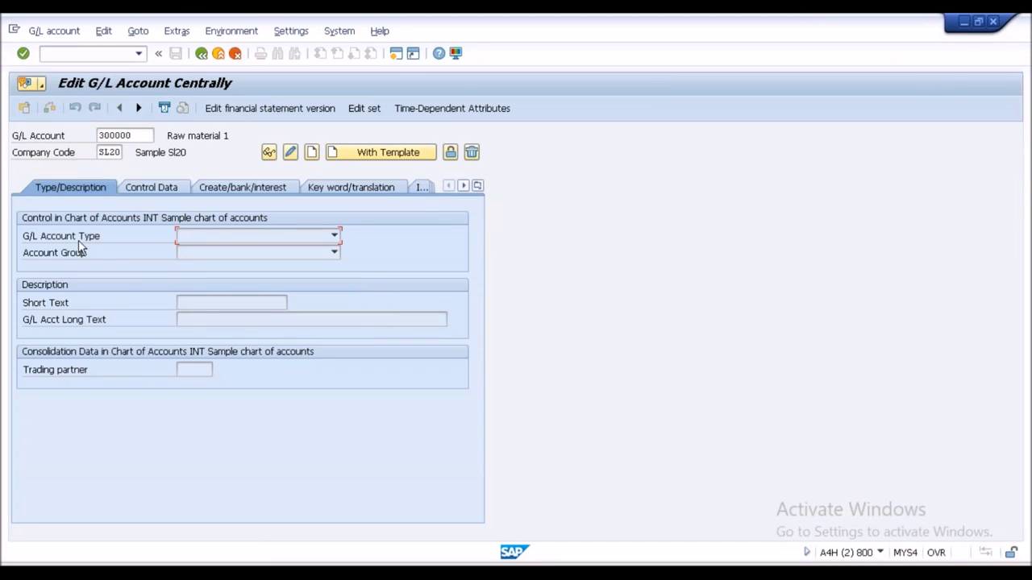
pyautogui.click(202, 238)
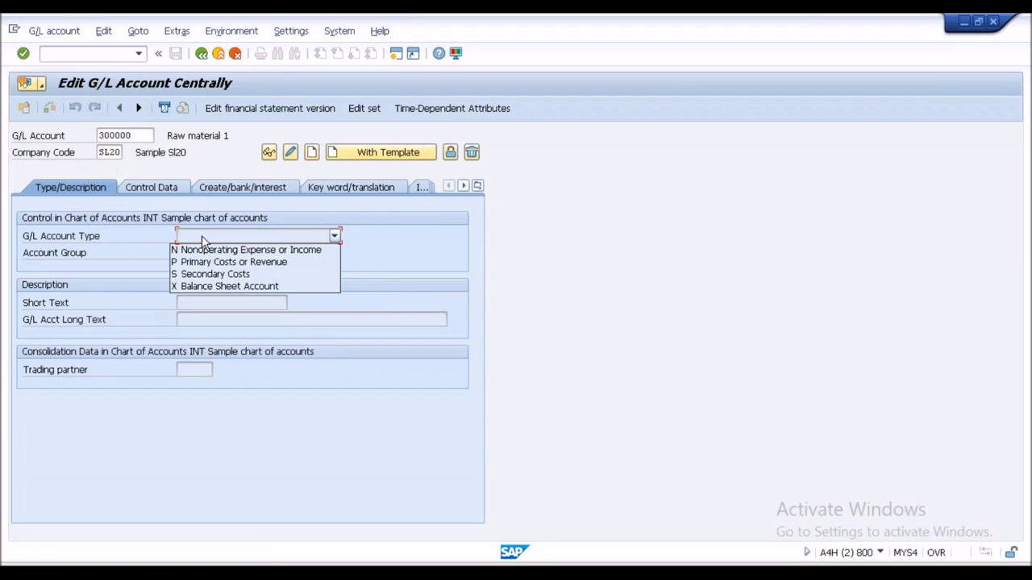
# - Review the account group options available for G/L account 300000 in company code SL20
pyautogui.click(202, 235)
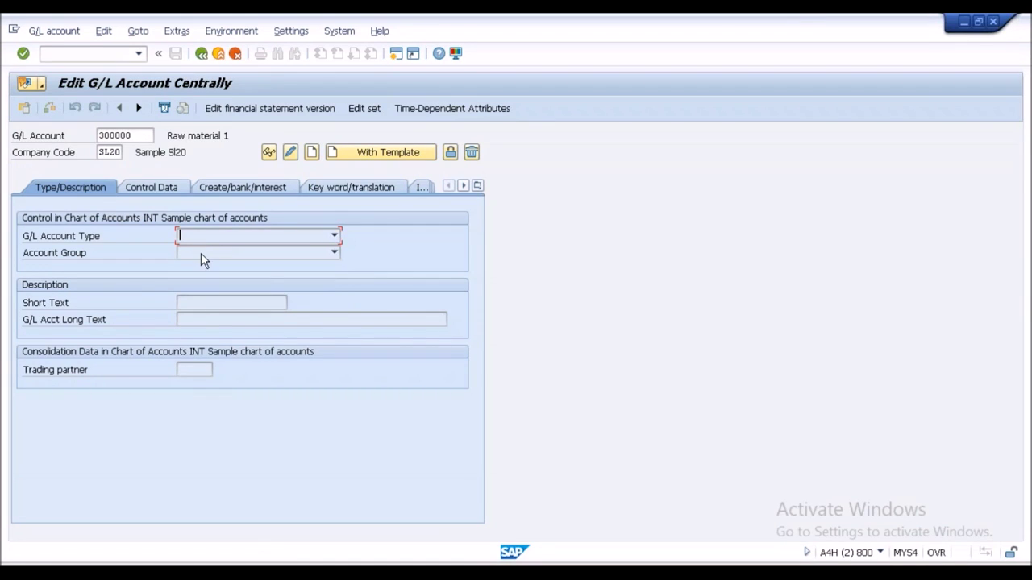
pyautogui.click(201, 253)
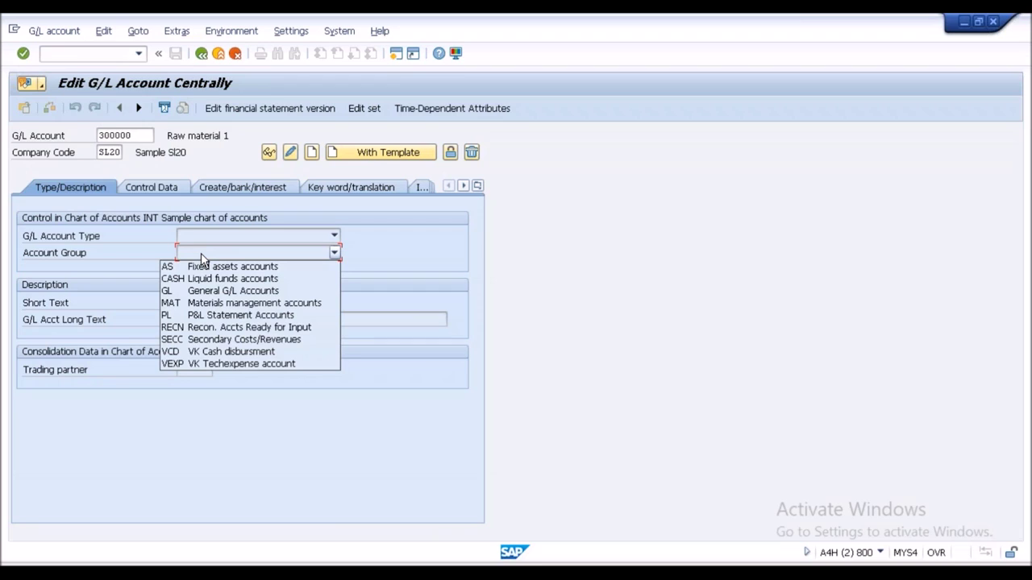
pyautogui.click(192, 256)
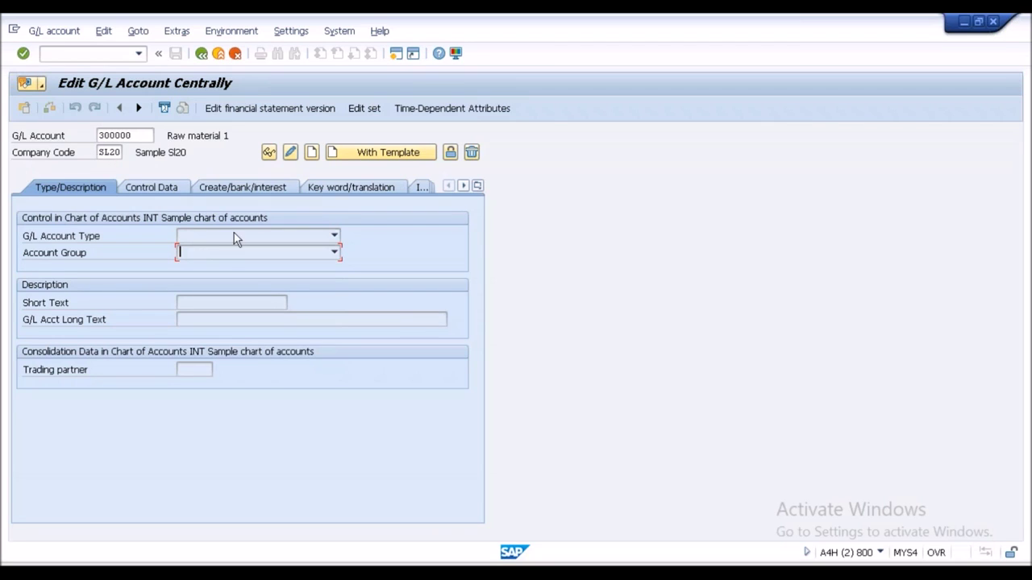
pyautogui.click(216, 252)
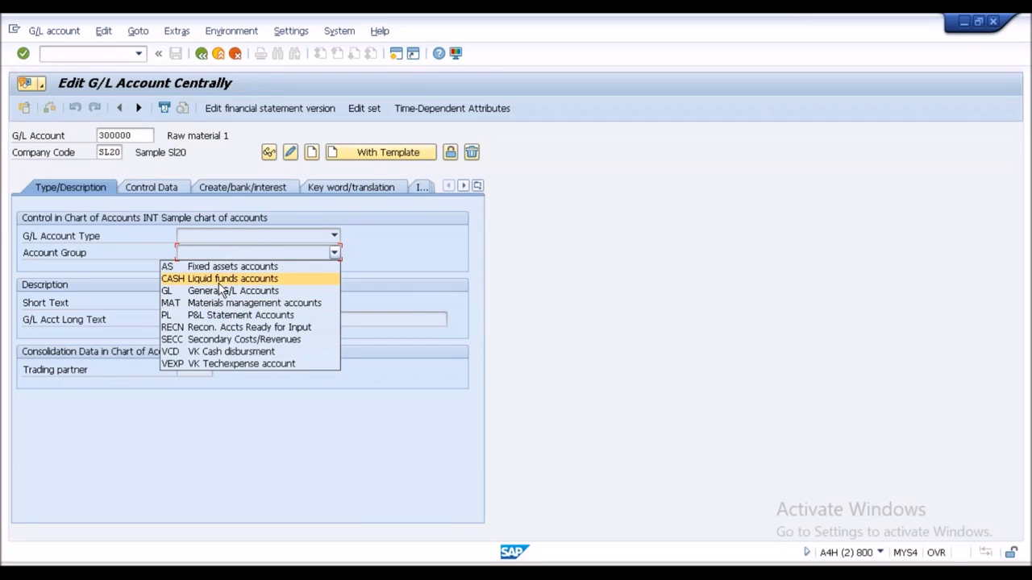
pyautogui.click(111, 153)
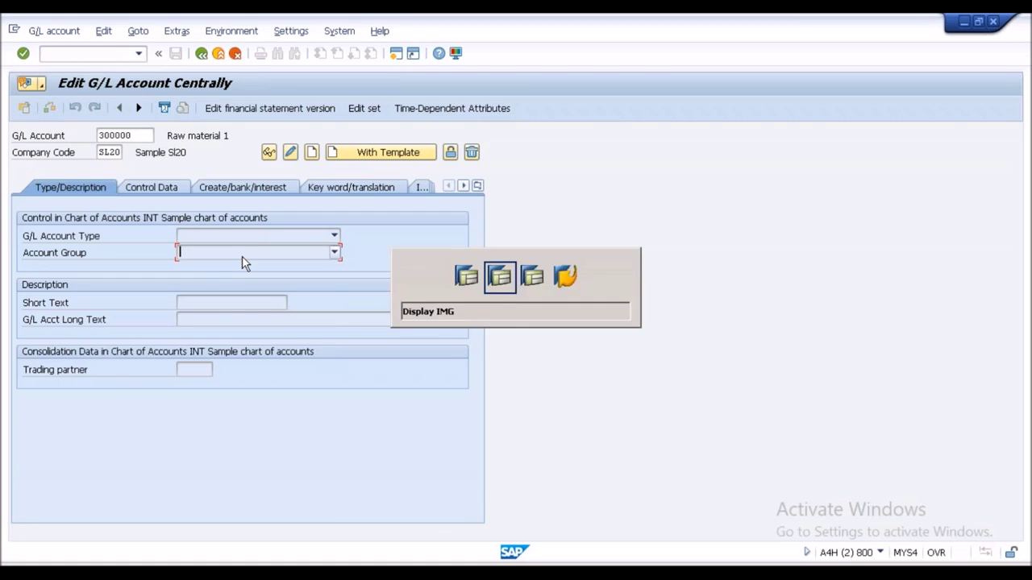
# - Switch to the Display IMG session, open the Define Account Group activity and start a list of new entries
pyautogui.hotkey('alt', 'Tab')
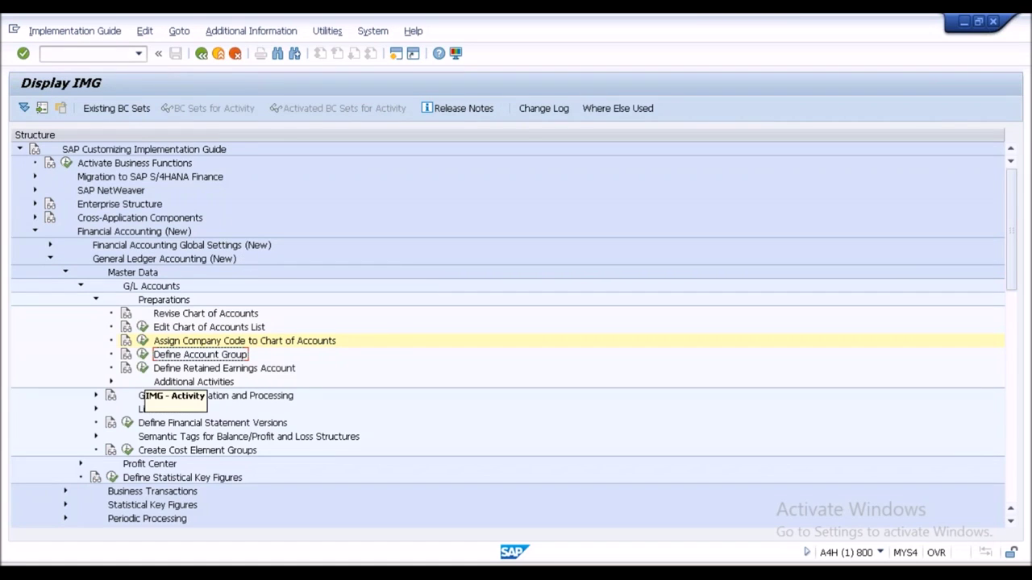
pyautogui.click(142, 355)
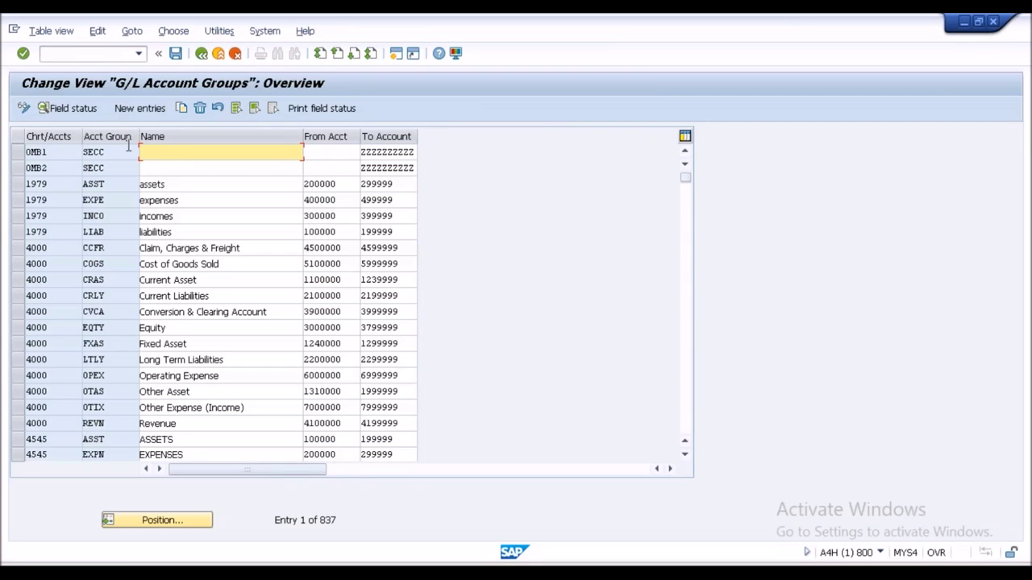
pyautogui.click(137, 107)
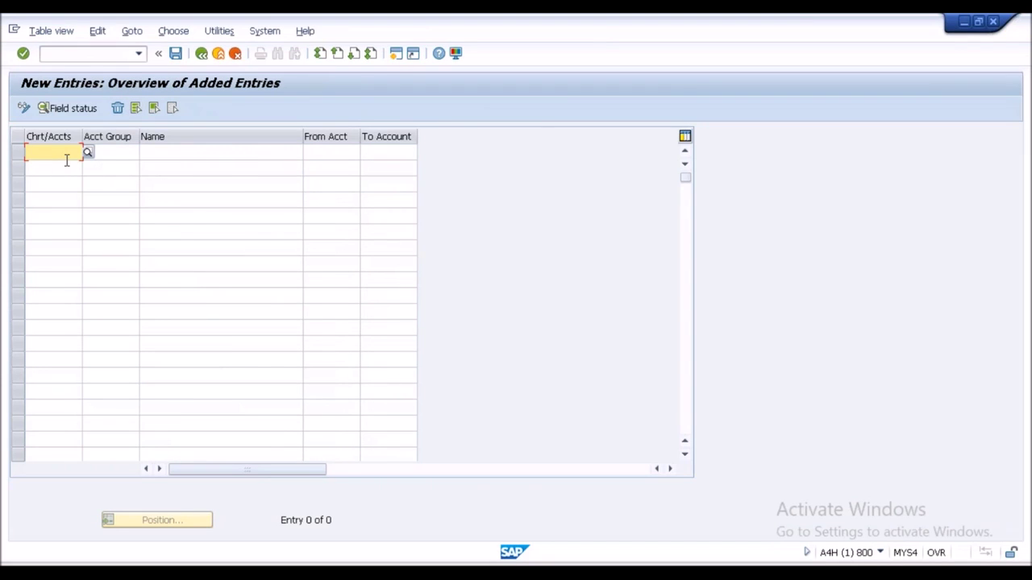
# - Enter account group BS for chart of accounts SFIN with the name Balance Sheet
pyautogui.write('sfin')
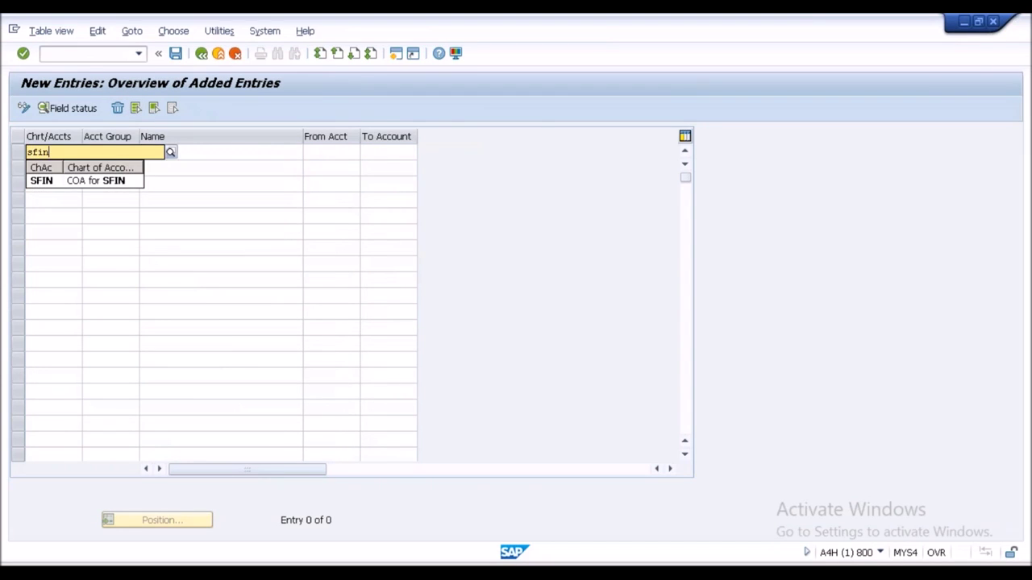
pyautogui.press('Tab')
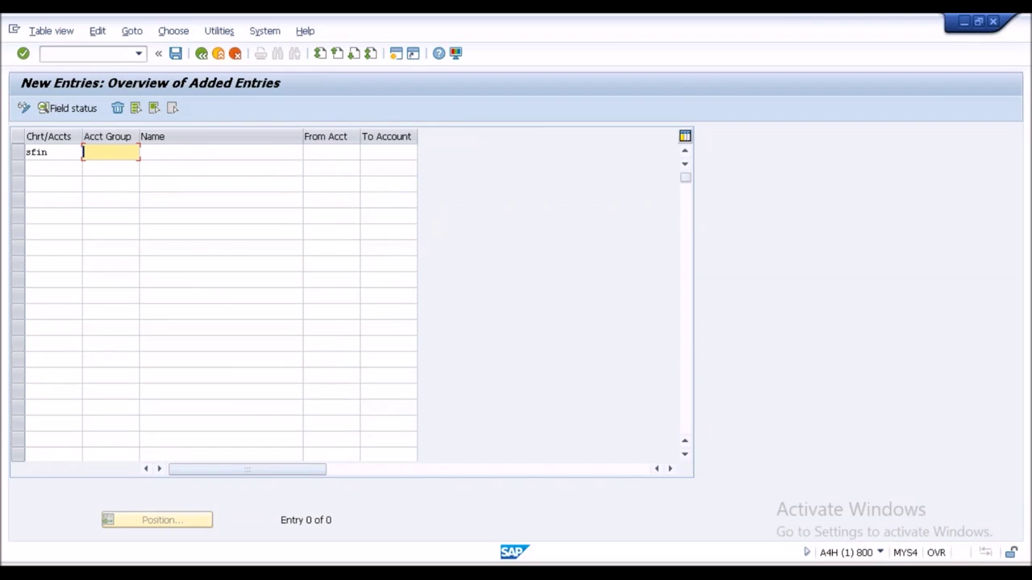
pyautogui.write('BS')
pyautogui.click(157, 157)
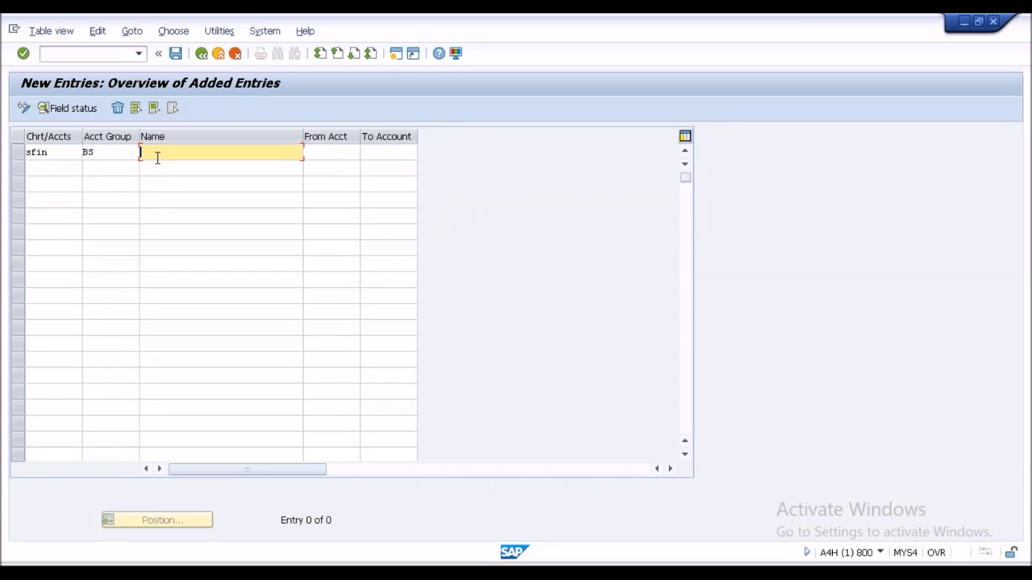
pyautogui.write('Balance Sheet')
# - Set the Balance Sheet group's account range from 1000 to 2999
pyautogui.click(328, 149)
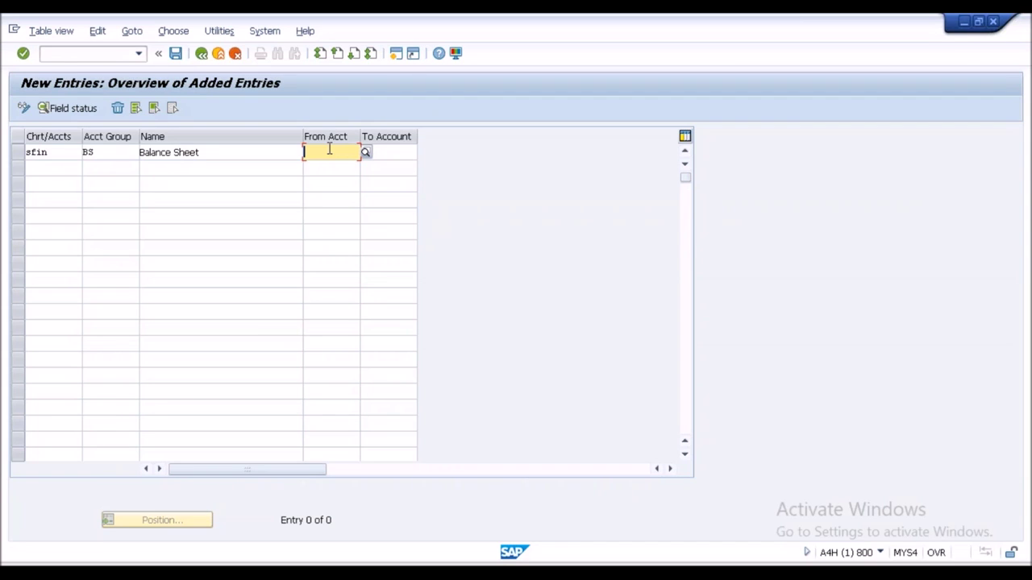
pyautogui.write('1000')
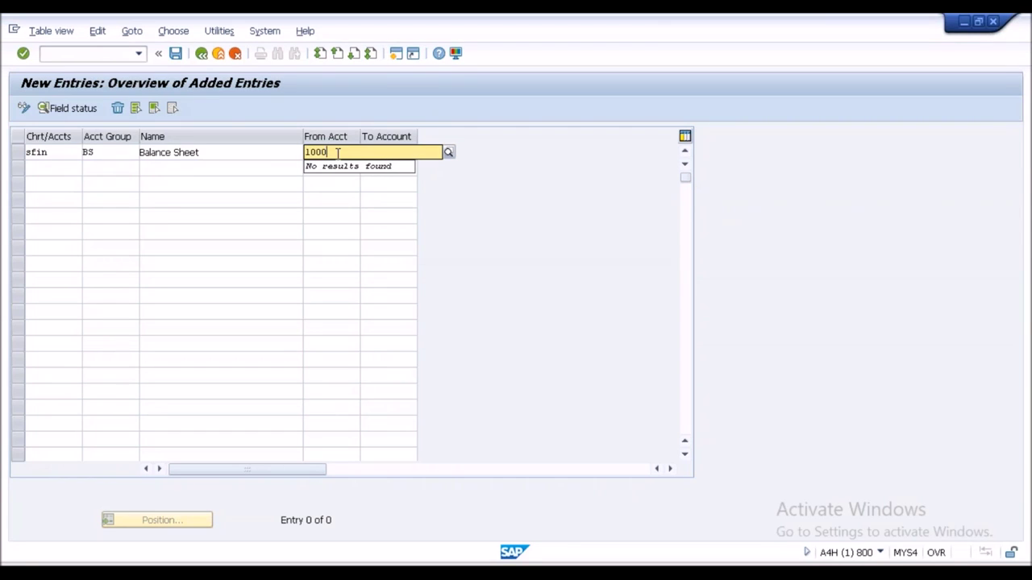
pyautogui.press('Tab')
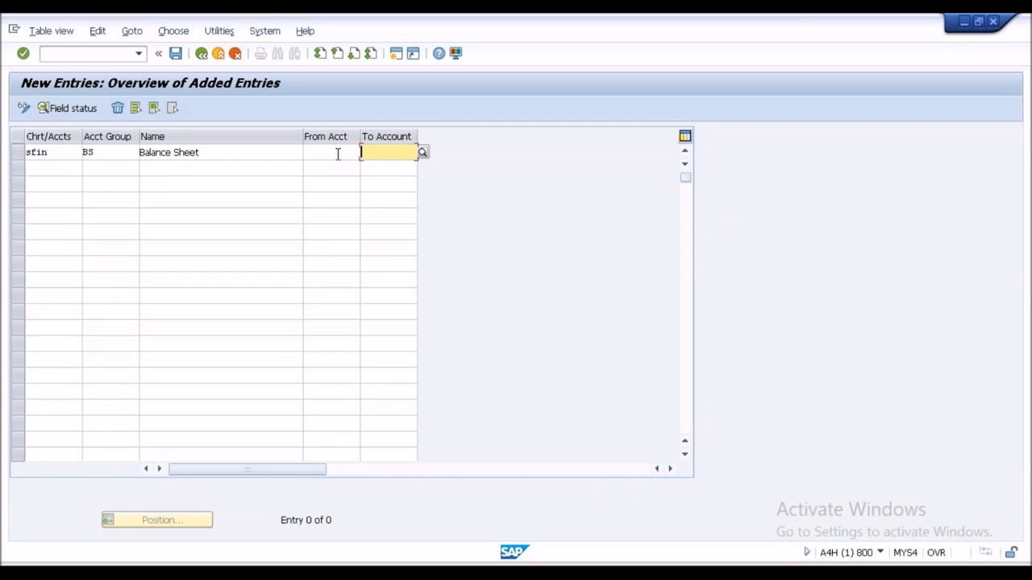
pyautogui.click(337, 154)
pyautogui.write('1000')
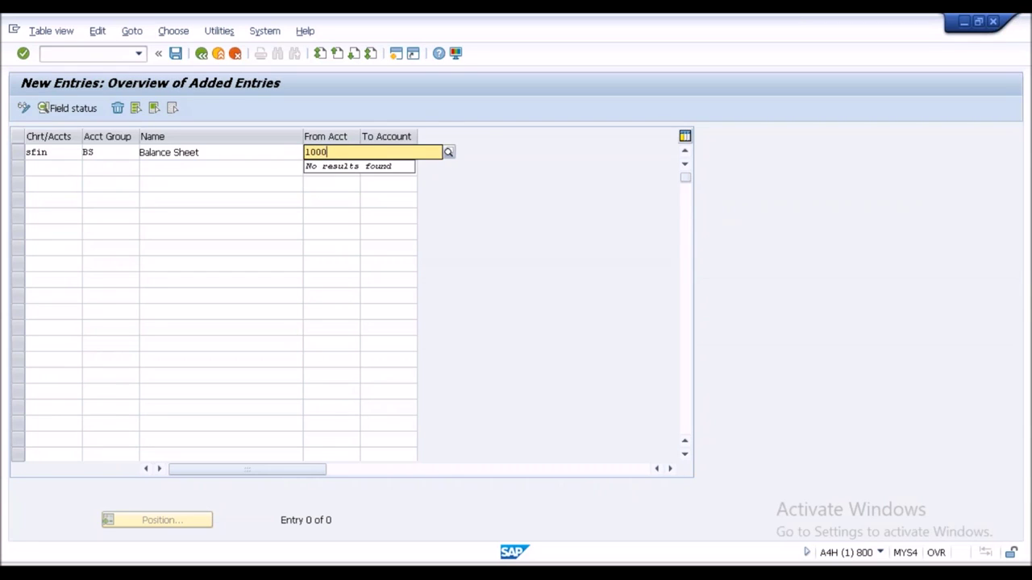
pyautogui.press('Tab')
pyautogui.write('2999')
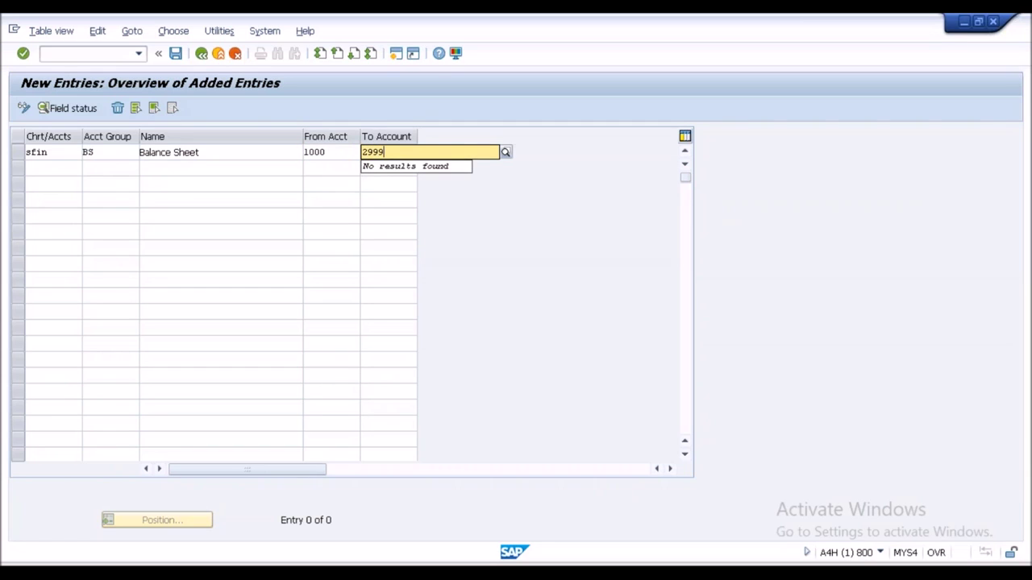
# - Add a second account group PL for chart of accounts SFIN with the name Profit n Loss
pyautogui.click(54, 170)
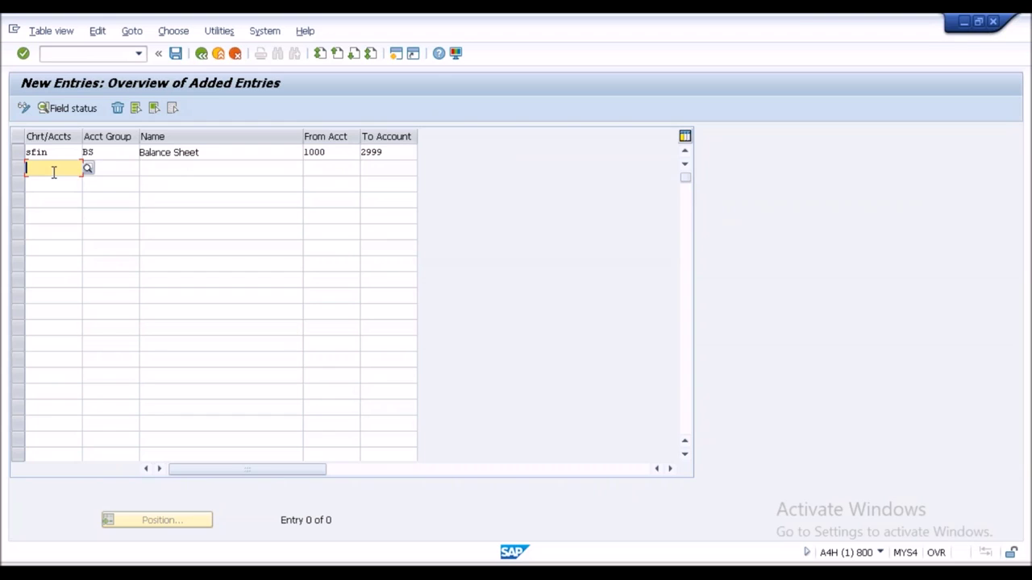
pyautogui.write('sfin')
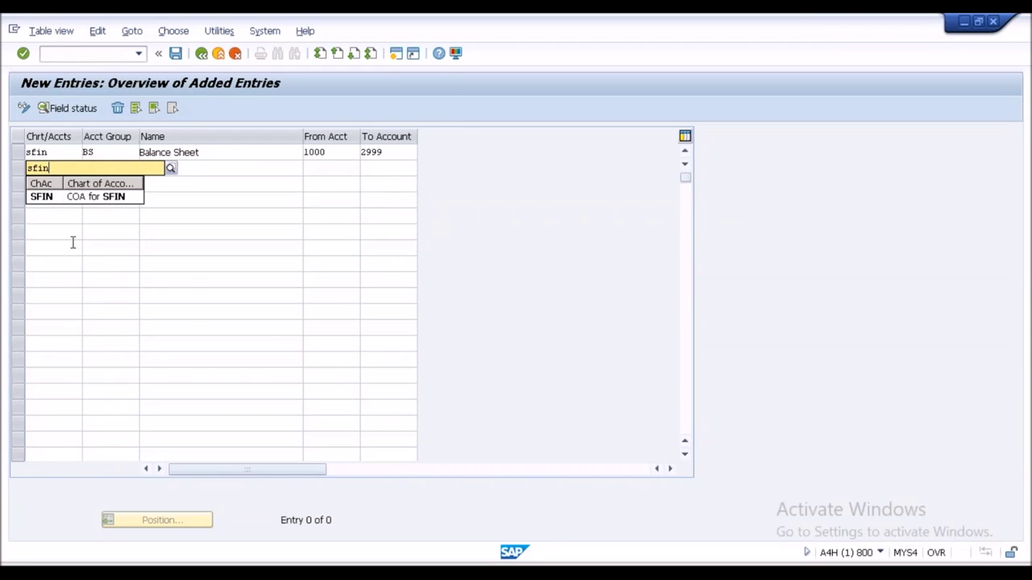
pyautogui.press('Tab')
pyautogui.write('PL')
pyautogui.press('Tab')
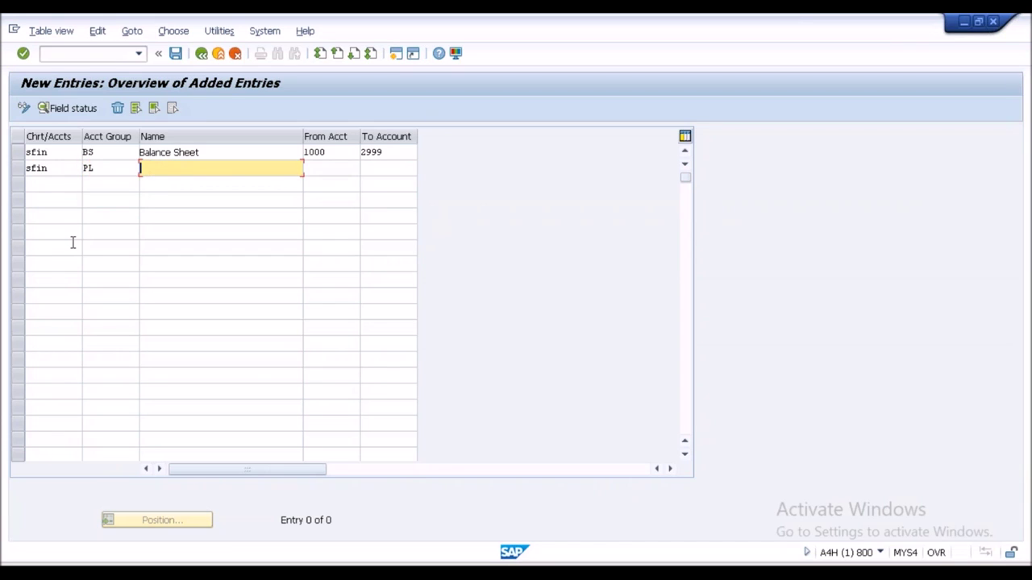
pyautogui.write('Proft')
pyautogui.write('n Loss')
pyautogui.click(162, 169)
pyautogui.press('BackSpace')
pyautogui.write('it')
pyautogui.write('n Loss')
# - Set the Profit n Loss group's account range from 3000 to 4999
pyautogui.click(327, 167)
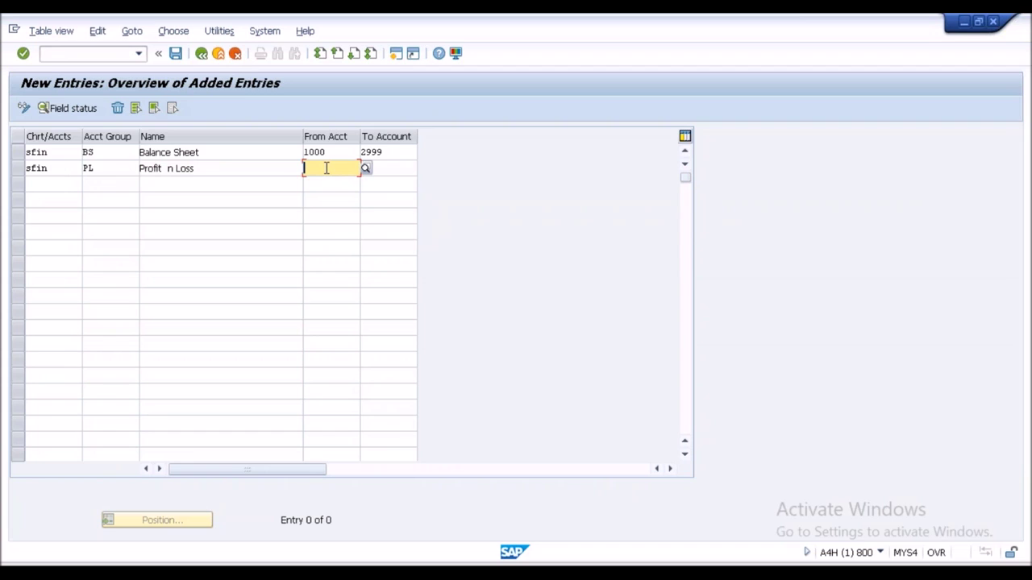
pyautogui.write('3000')
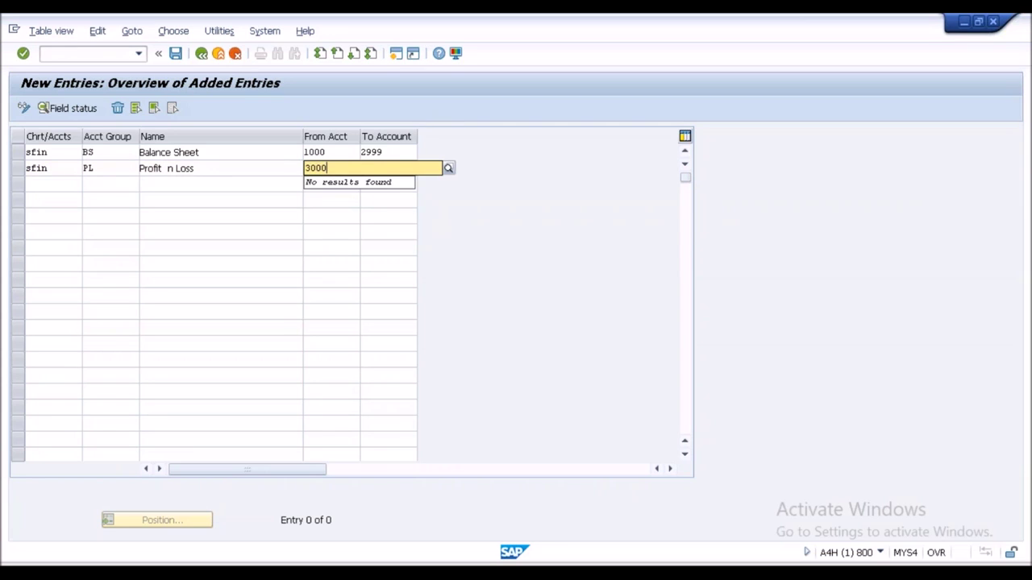
pyautogui.click(386, 167)
pyautogui.write('4999')
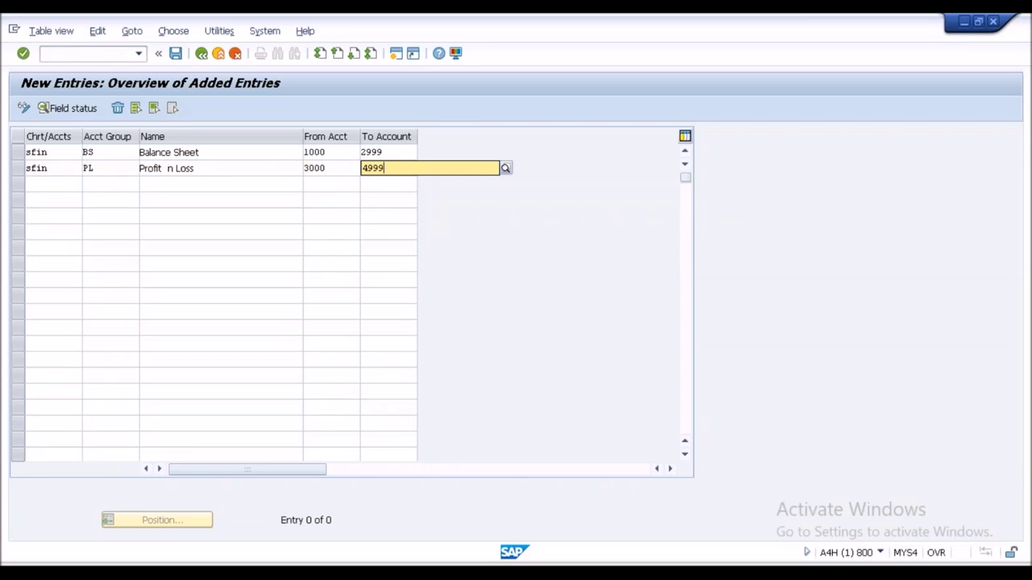
pyautogui.click(221, 194)
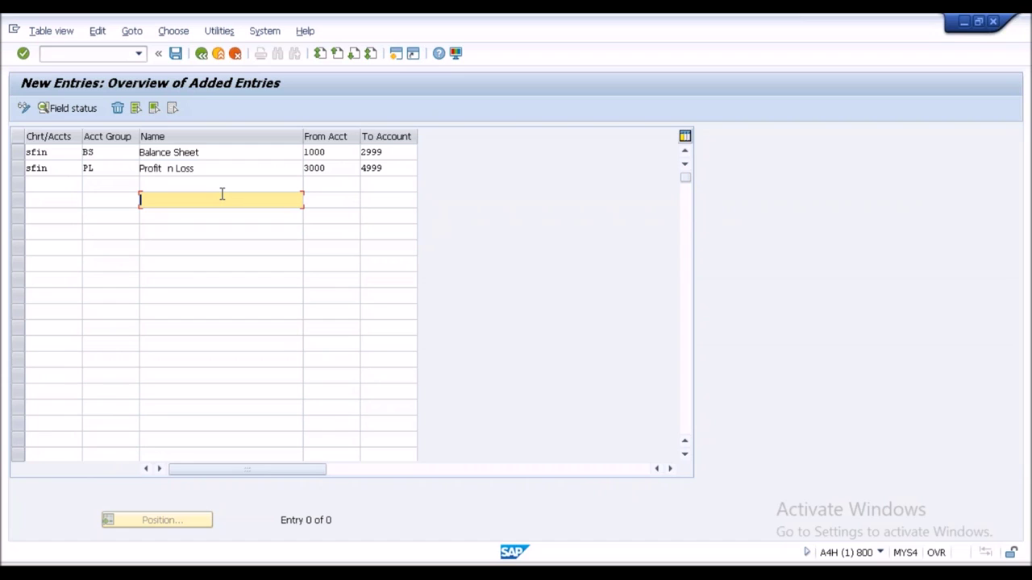
pyautogui.click(207, 152)
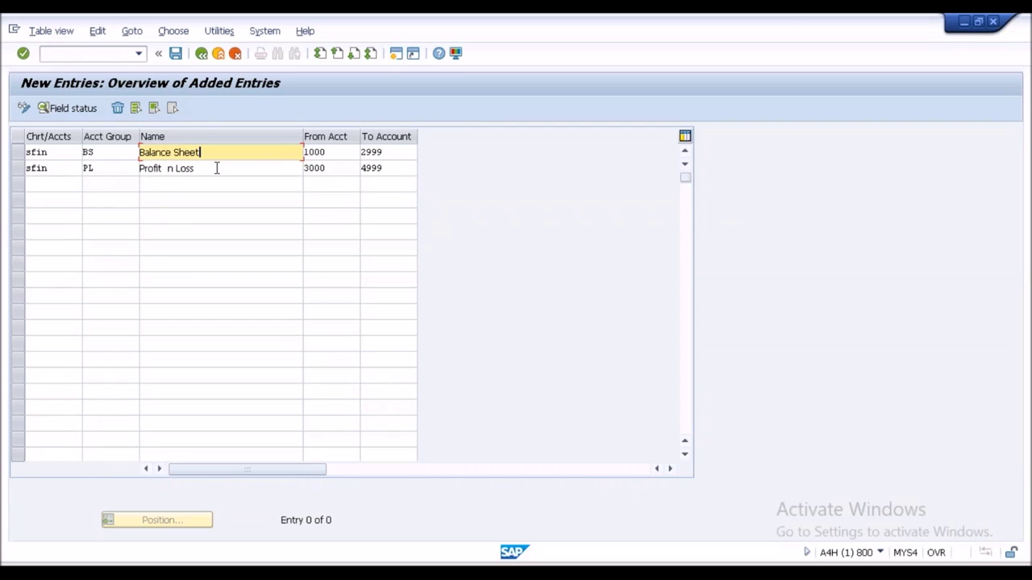
pyautogui.click(216, 168)
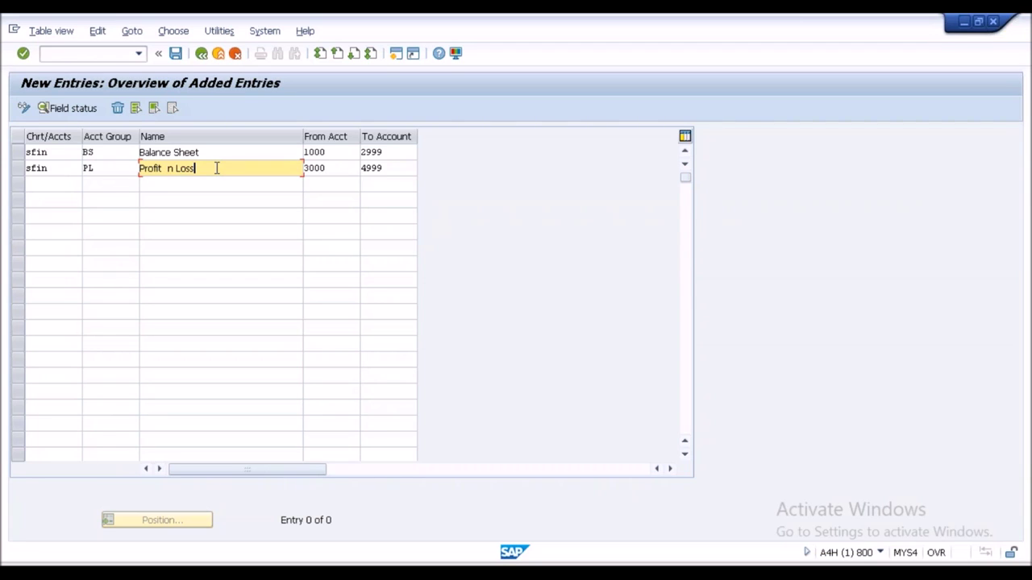
# - Add a third account group SC for chart of accounts SFIN with the name Secondary Cost
pyautogui.click(63, 188)
pyautogui.write('sfin')
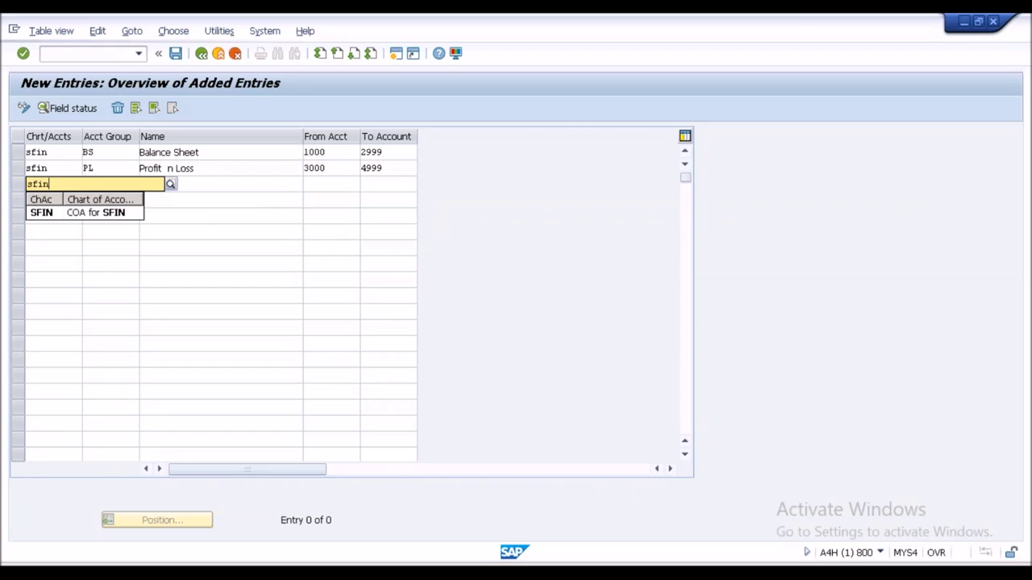
pyautogui.click(111, 183)
pyautogui.write('SC')
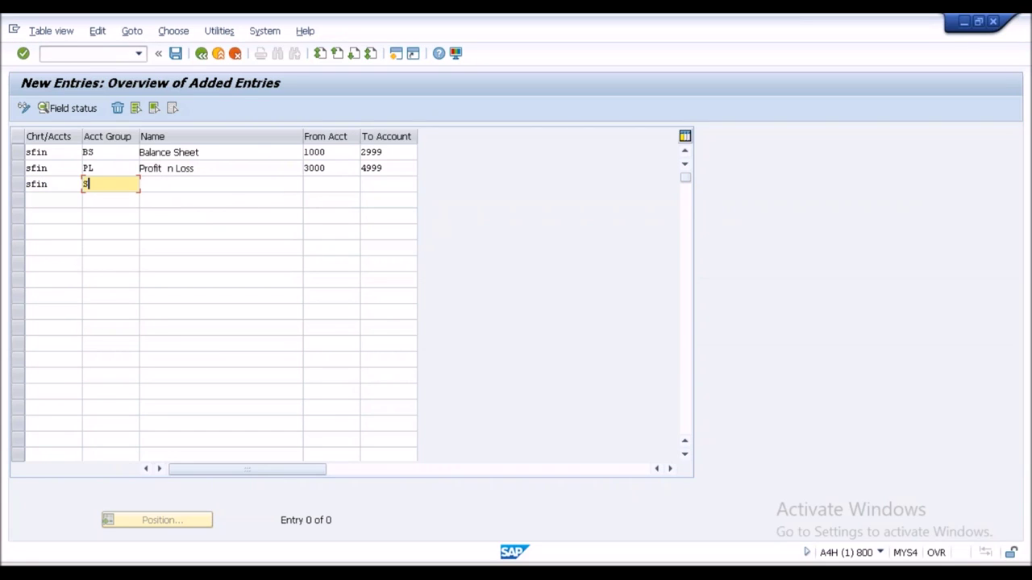
pyautogui.click(154, 183)
pyautogui.write('Secondary Cost')
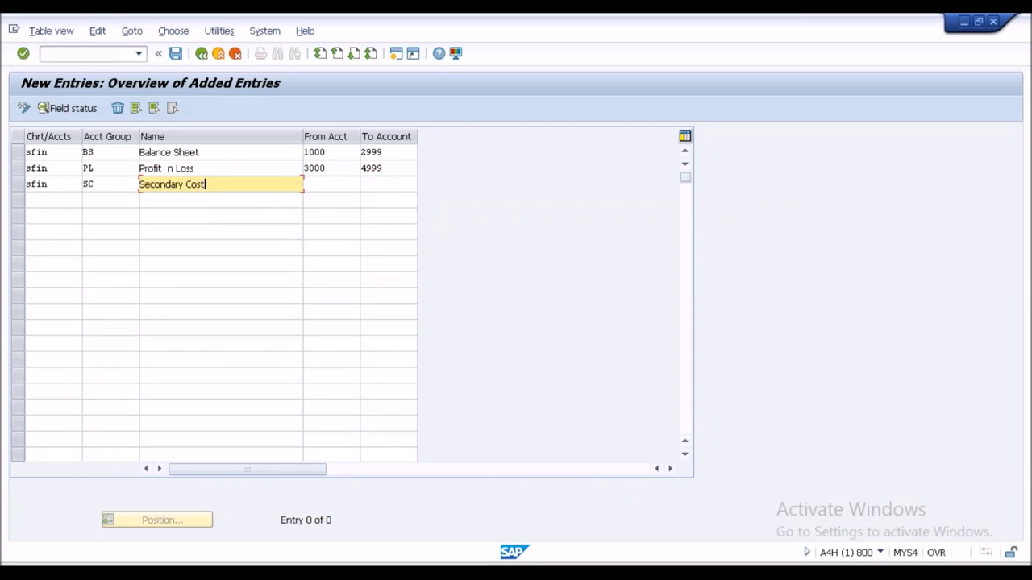
# - Set the Secondary Cost group's account range from 9000 to 9999 and validate the new account group entries
pyautogui.click(323, 182)
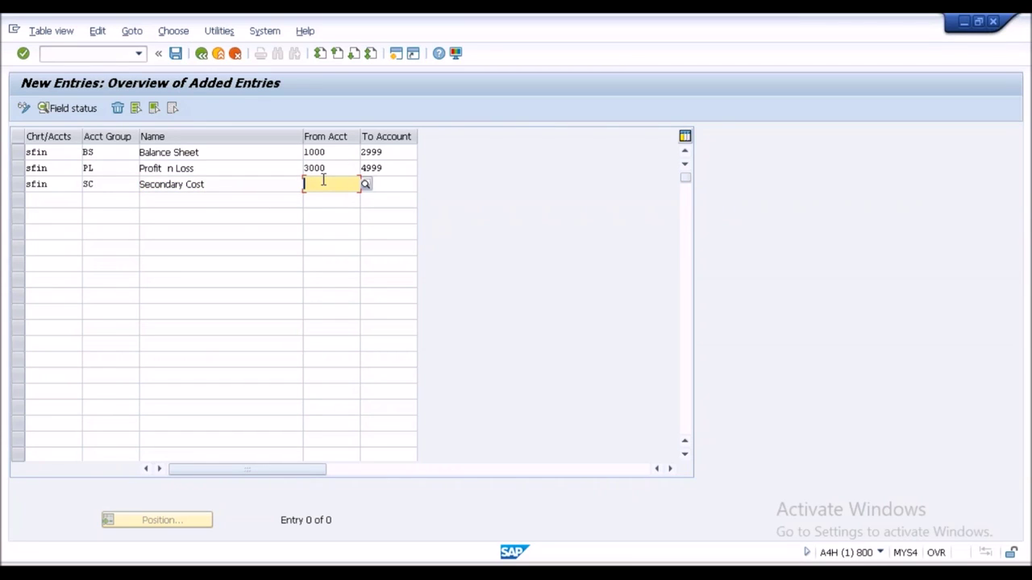
pyautogui.write('900')
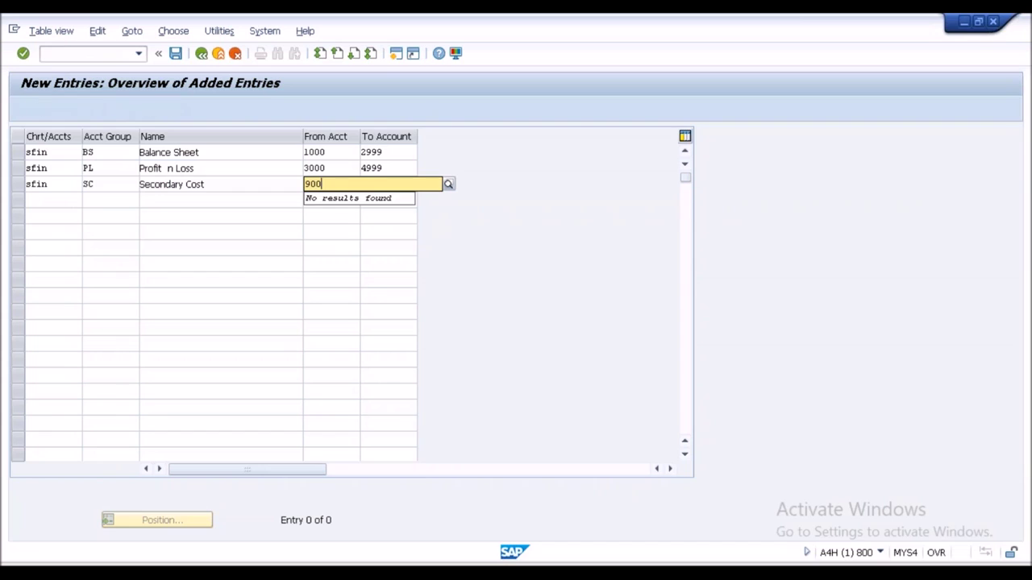
pyautogui.write('0')
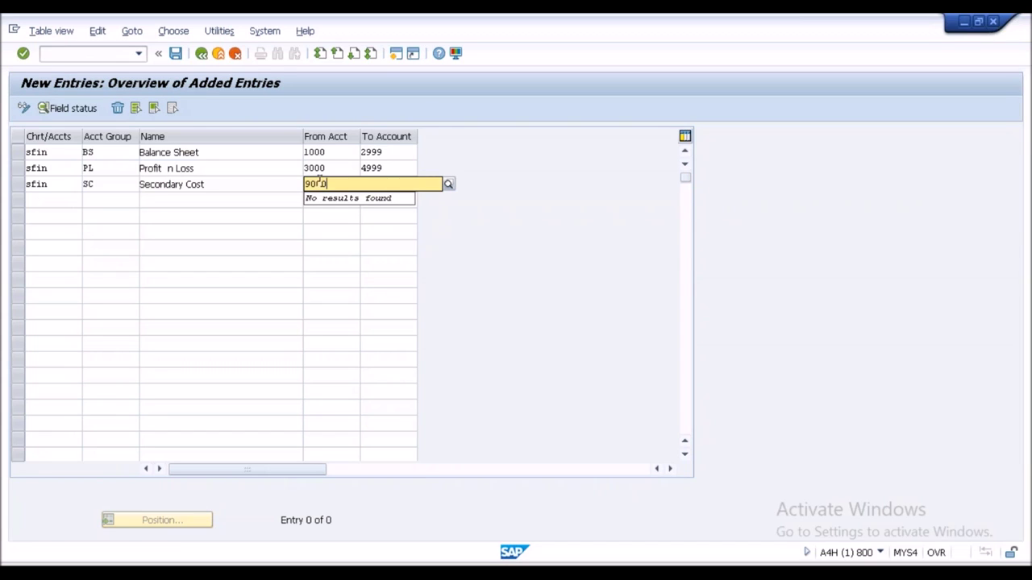
pyautogui.click(288, 185)
pyautogui.click(396, 190)
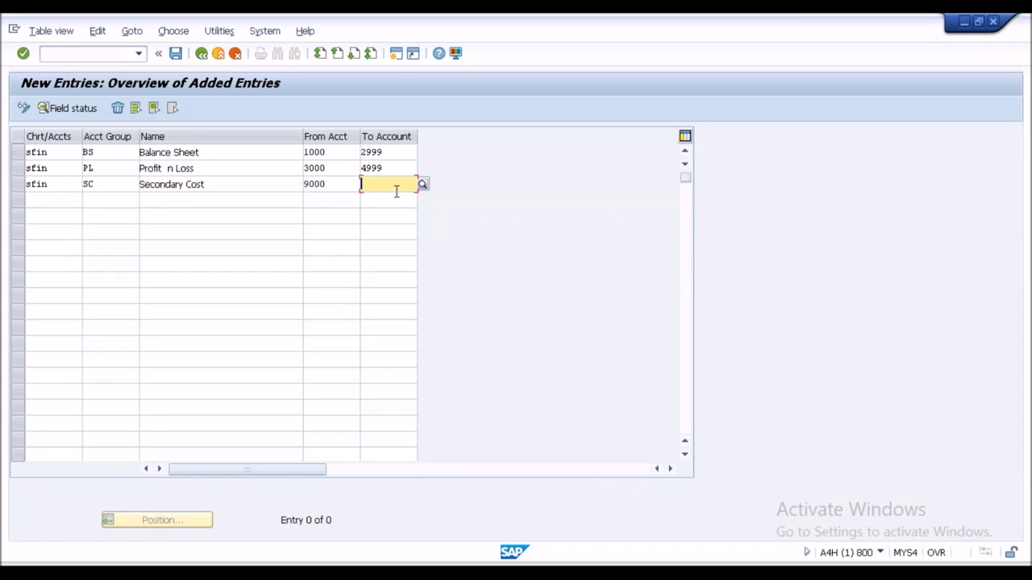
pyautogui.write('9999')
pyautogui.press('Return')
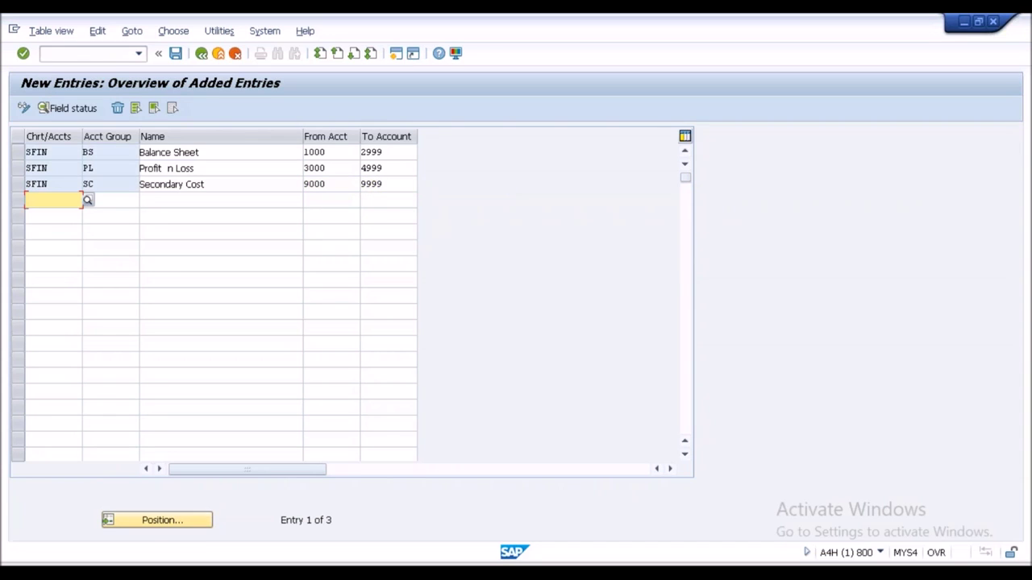
pyautogui.click(224, 184)
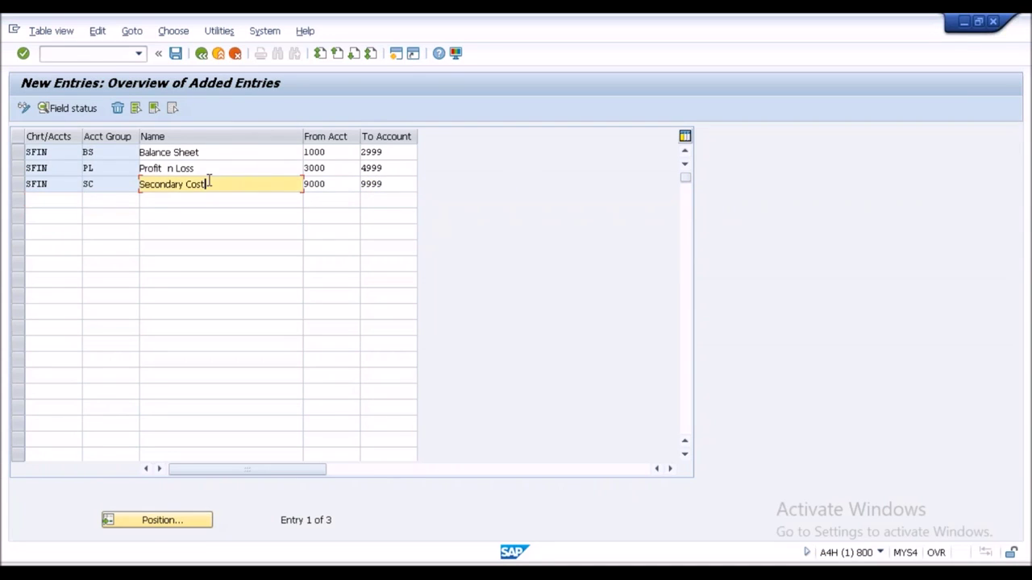
pyautogui.click(203, 153)
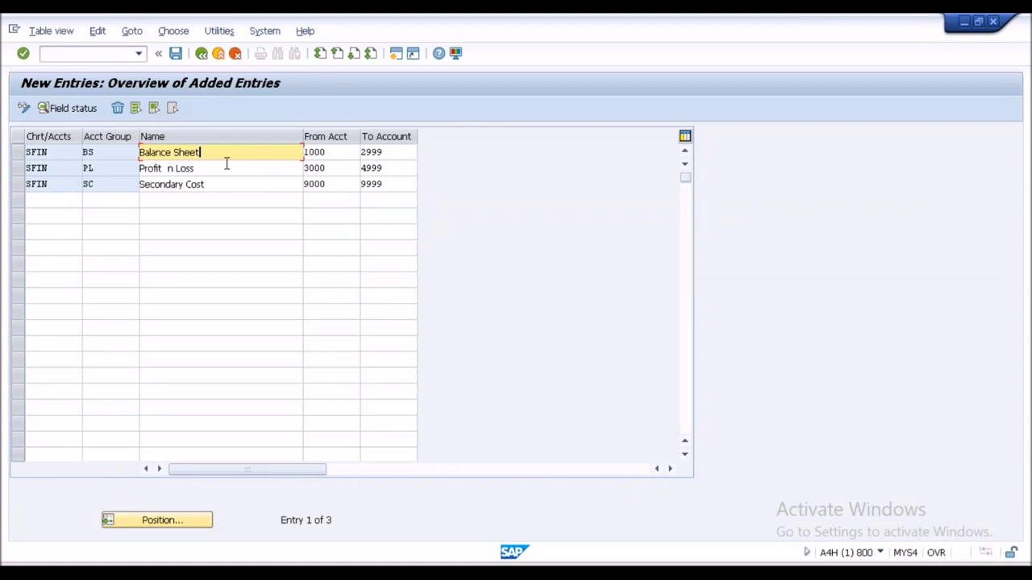
# - Save the new account groups for chart of accounts SFIN in the proposed customizing request and return to the implementation guide
pyautogui.click(219, 167)
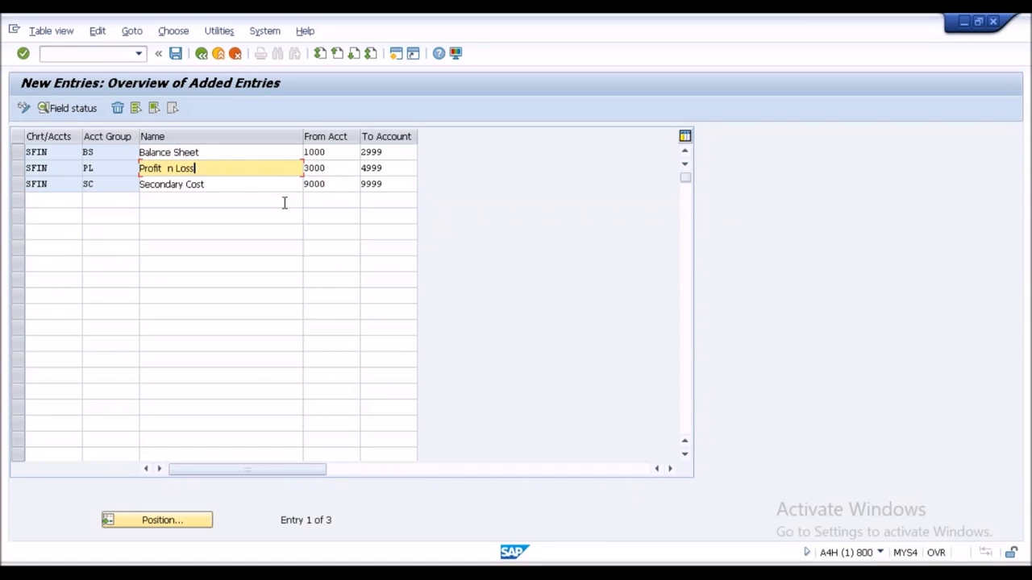
pyautogui.click(175, 54)
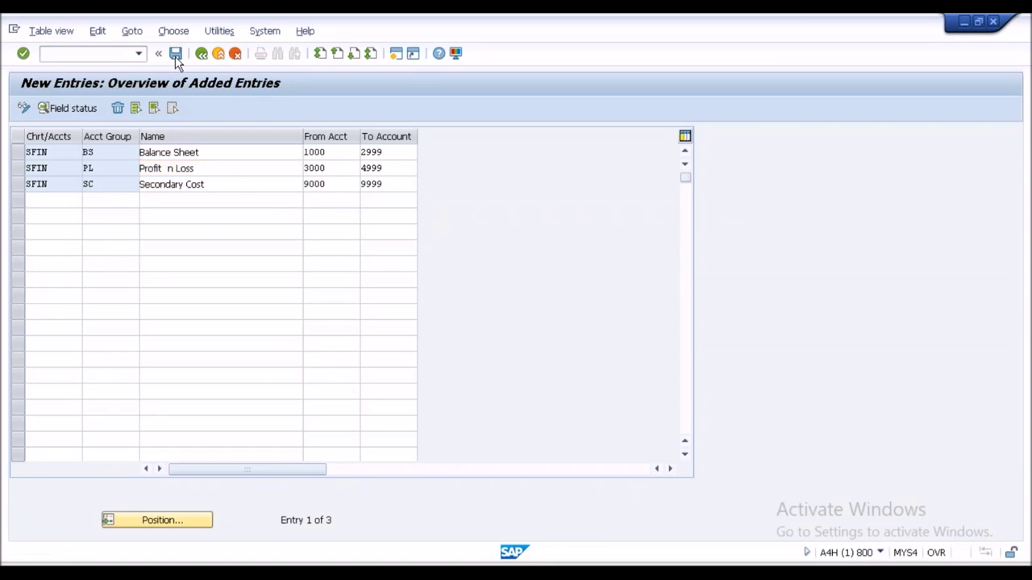
pyautogui.click(222, 271)
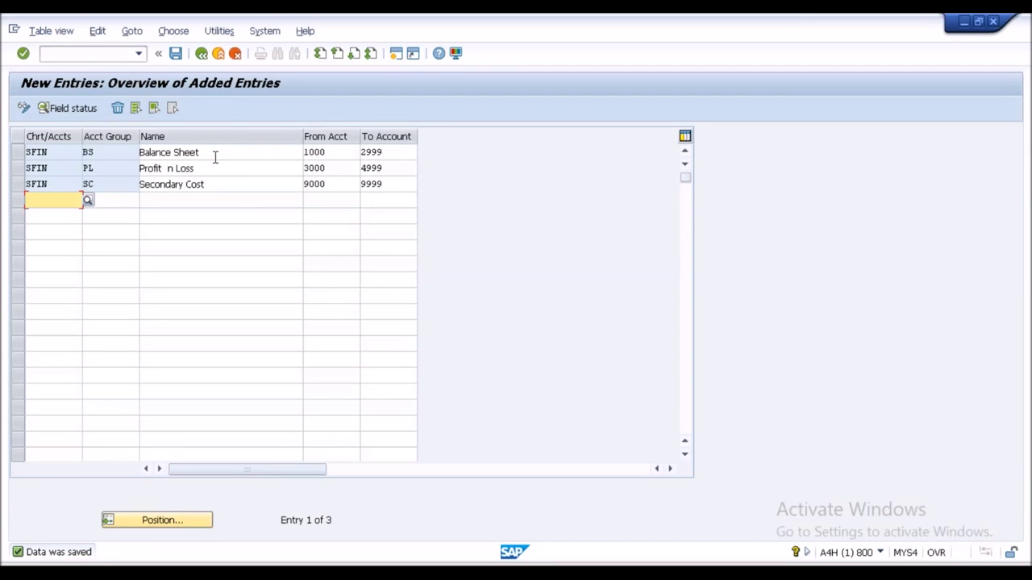
pyautogui.click(201, 53)
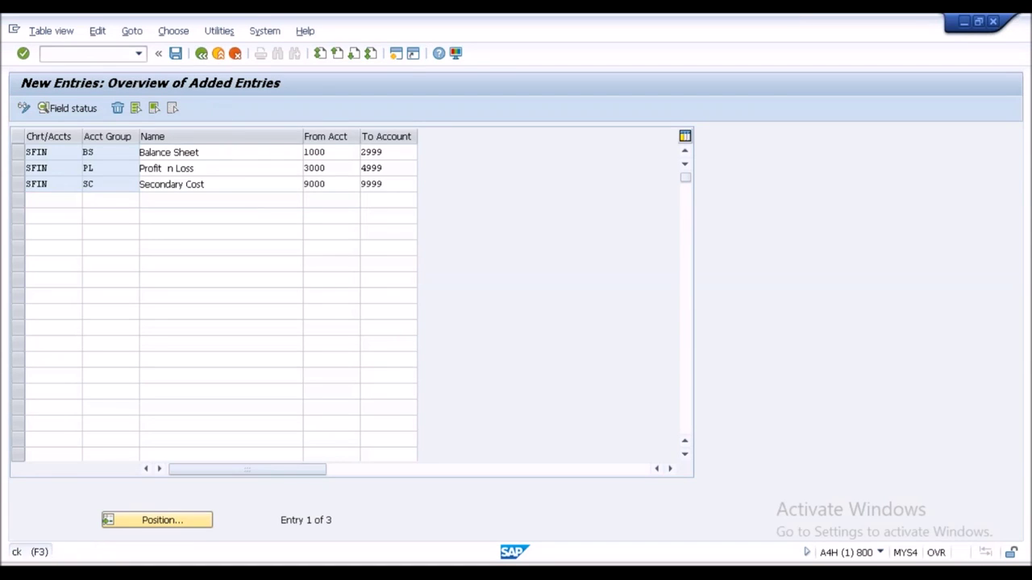
pyautogui.click(202, 53)
# - Open the Define Retained Earnings Account activity for chart of accounts SFIN
pyautogui.click(223, 370)
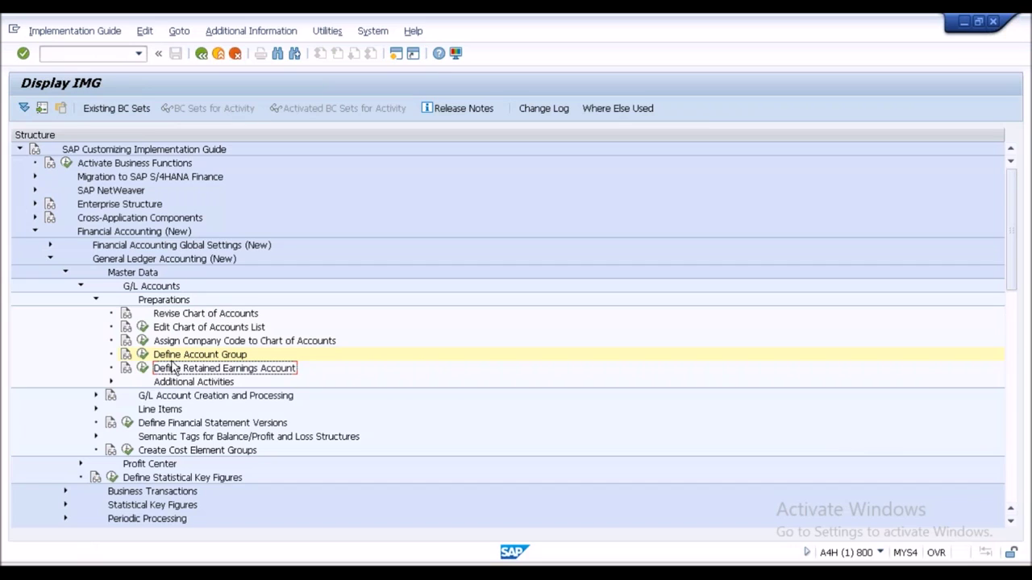
pyautogui.click(143, 369)
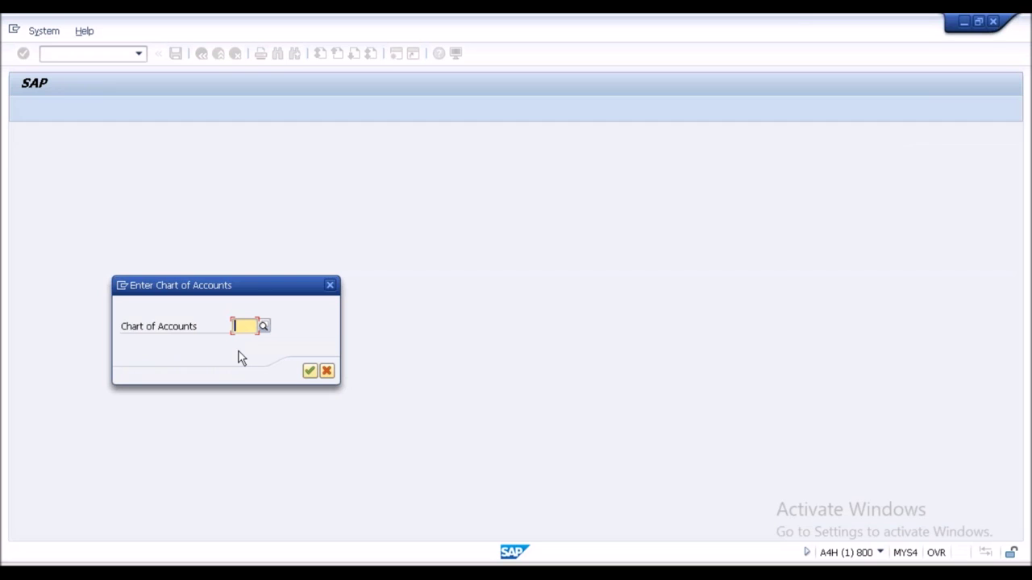
pyautogui.write('sfin')
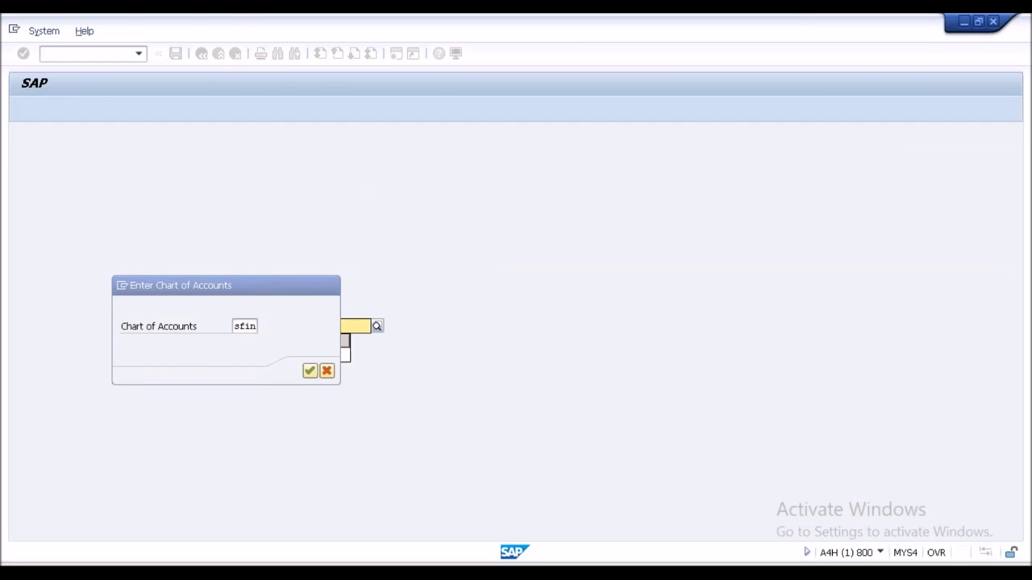
pyautogui.press('Return')
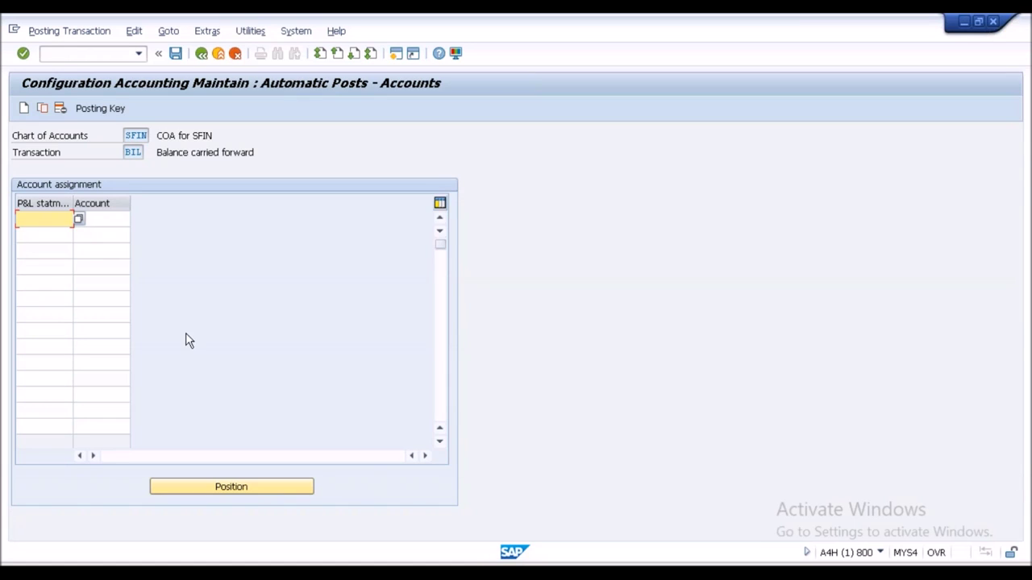
# - Add P&L statement account type X with a blank account for balance carried forward and save it in the proposed customizing request
pyautogui.click(75, 218)
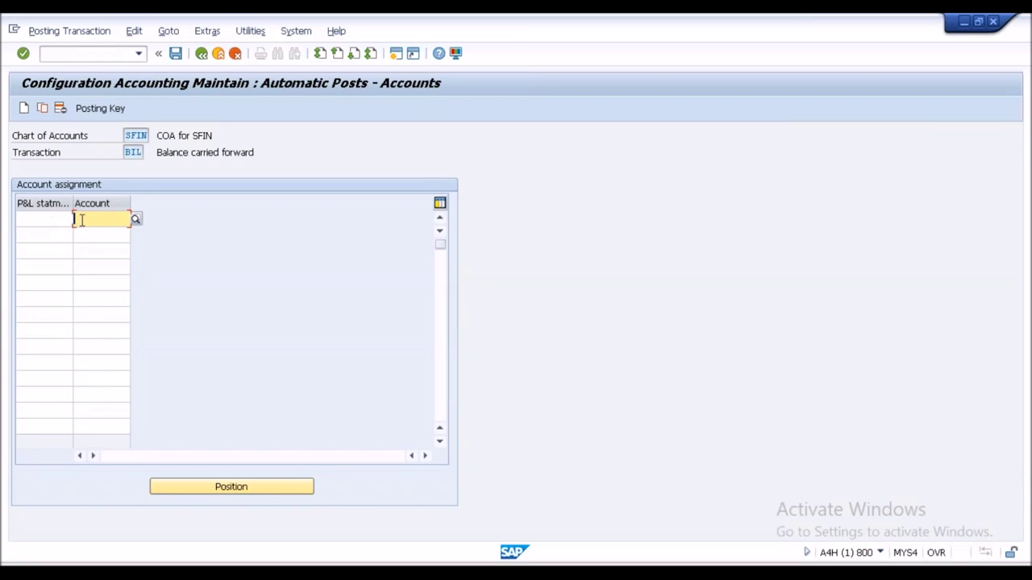
pyautogui.click(46, 220)
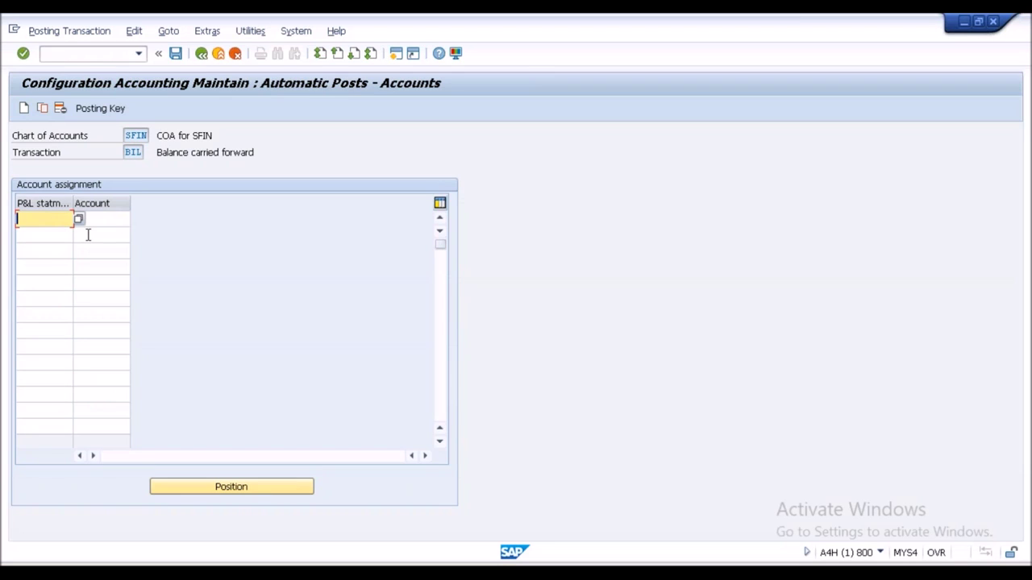
pyautogui.write('X')
pyautogui.click(99, 219)
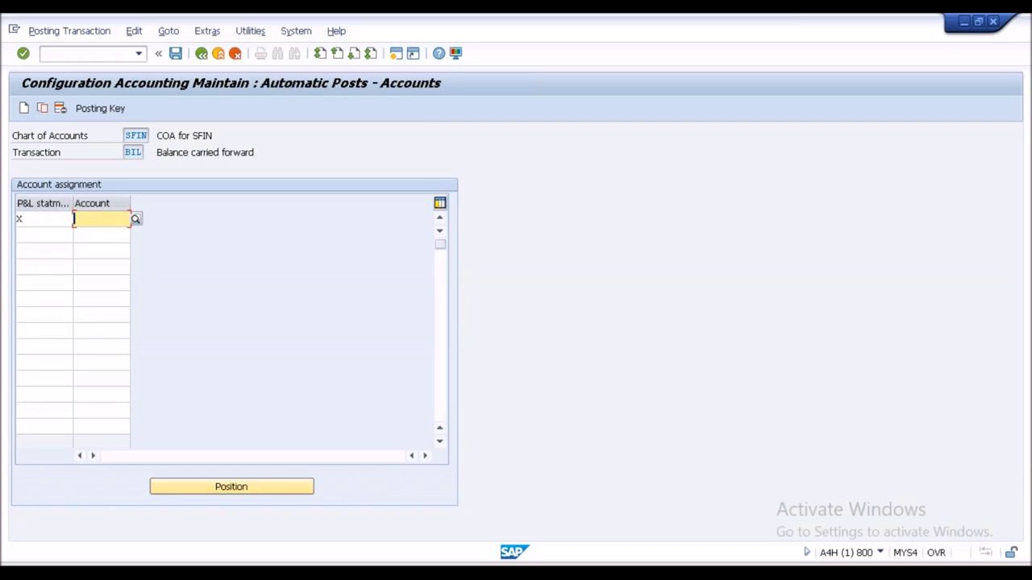
pyautogui.press('Return')
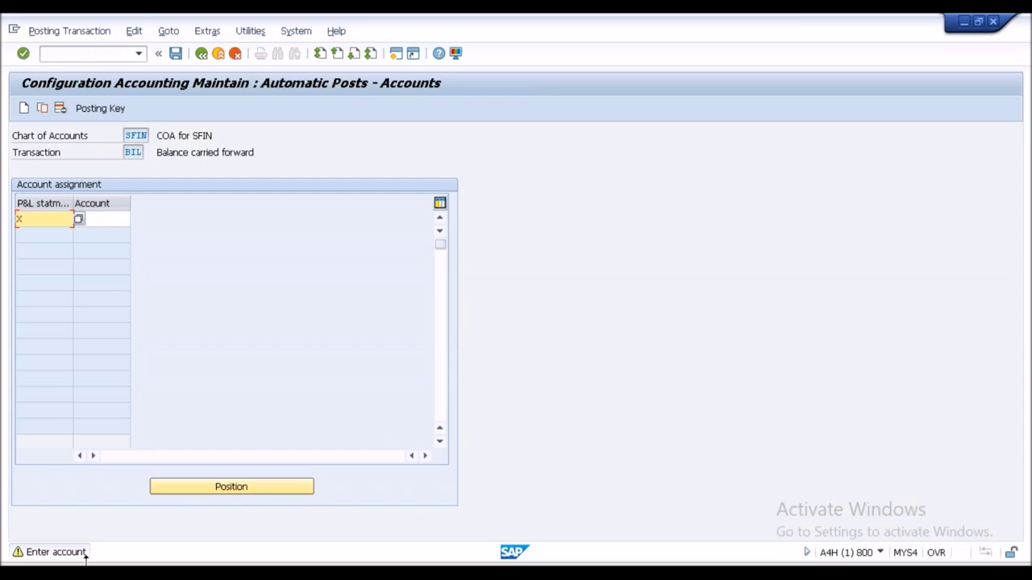
pyautogui.press('Return')
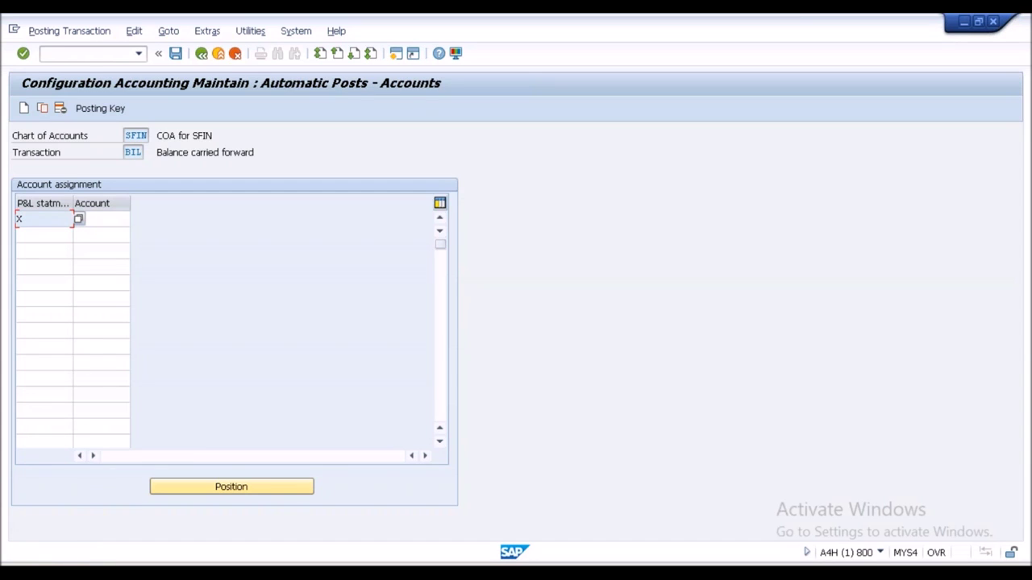
pyautogui.hotkey('ctrl', 's')
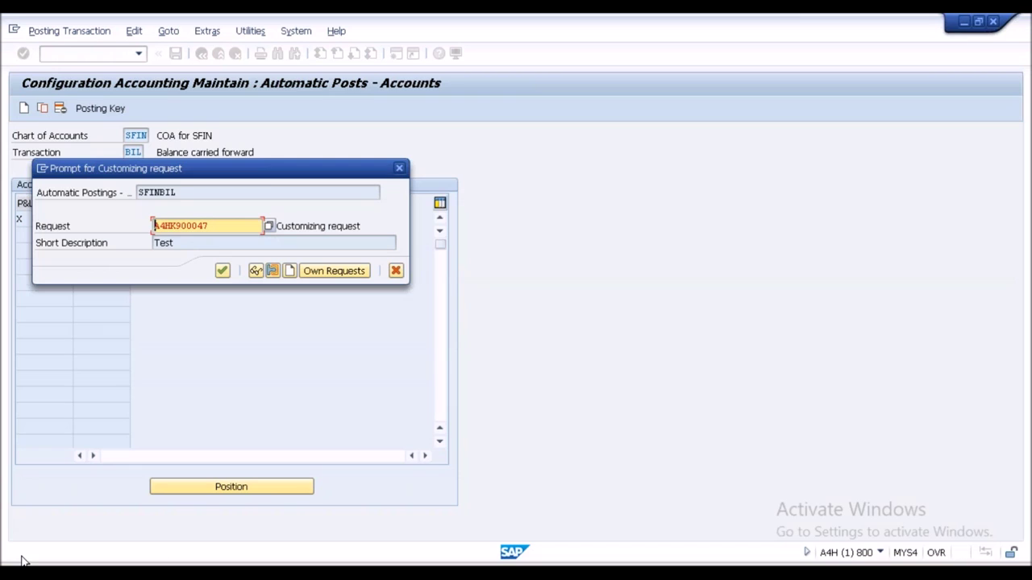
pyautogui.click(222, 271)
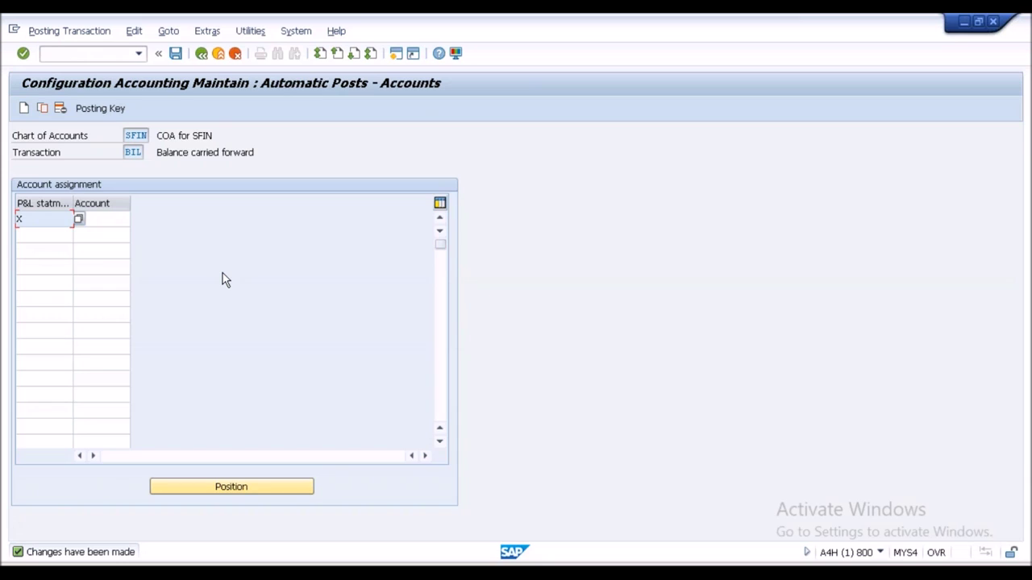
# - Compare the account type fields in the Simple Finance G/L account master with the P&L statement account type of ECC account Consumption, raw material 1
pyautogui.click(113, 220)
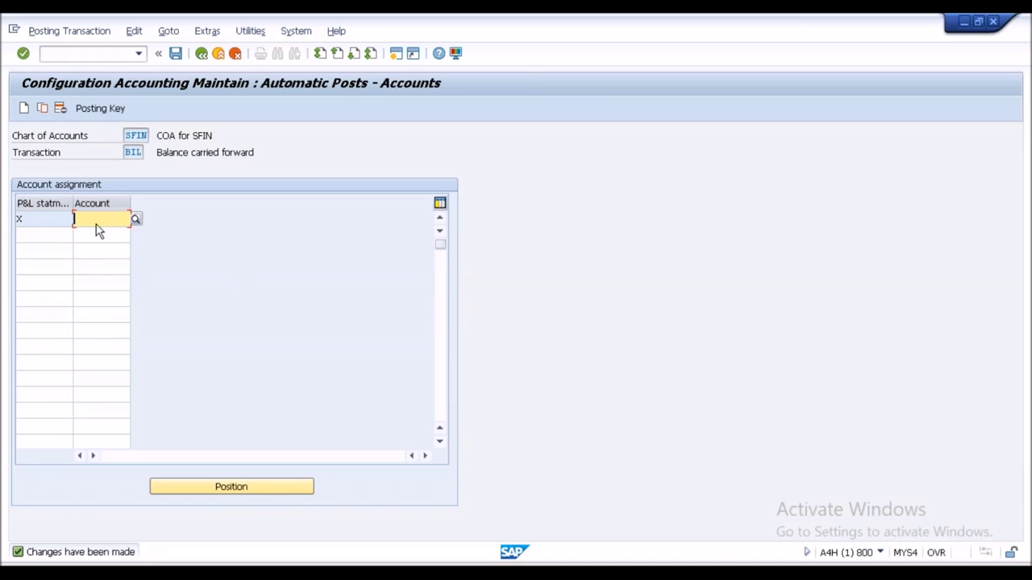
pyautogui.click(52, 218)
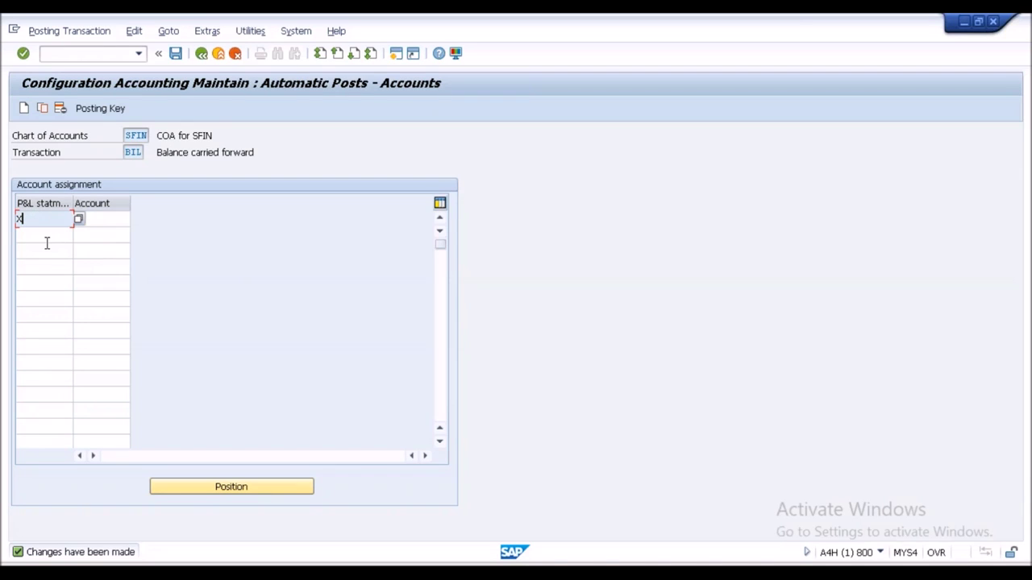
pyautogui.hotkey('alt', 'Tab')
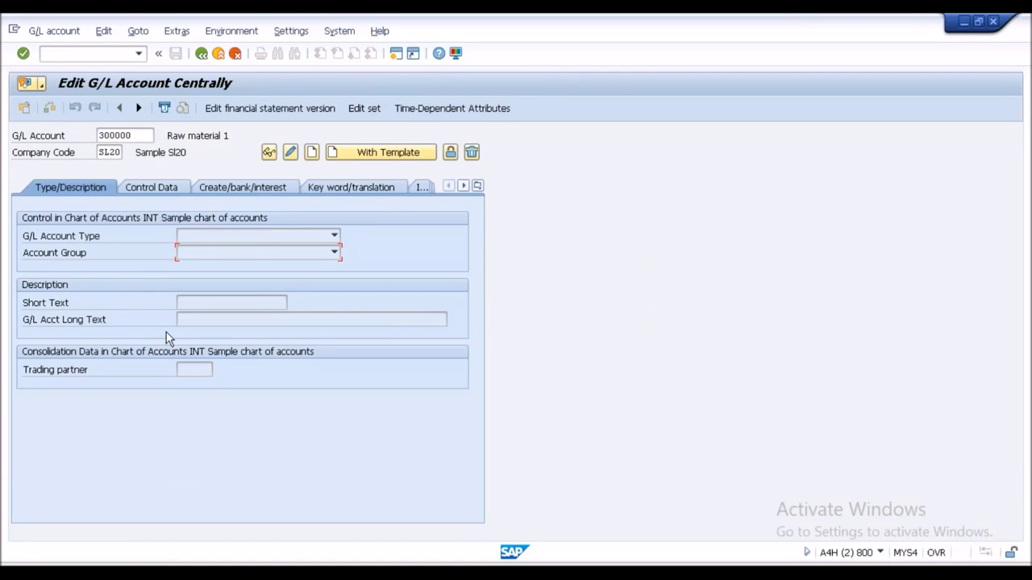
pyautogui.click(191, 252)
pyautogui.hotkey('alt', 'Tab')
pyautogui.hotkey('alt', 'Tab')
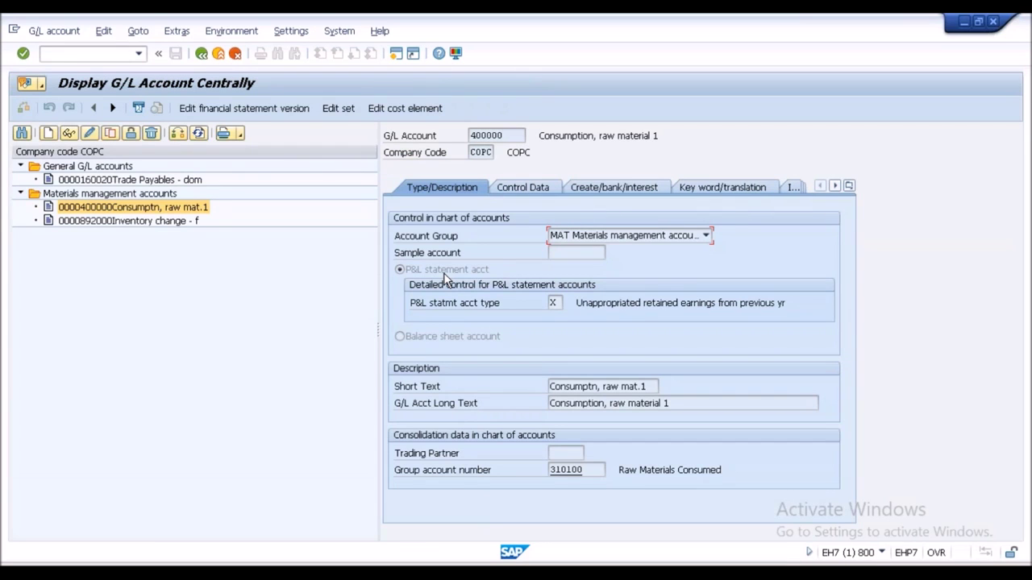
pyautogui.click(556, 304)
pyautogui.click(428, 339)
pyautogui.click(502, 137)
pyautogui.hotkey('alt', 'Tab')
pyautogui.hotkey('alt', 'Tab')
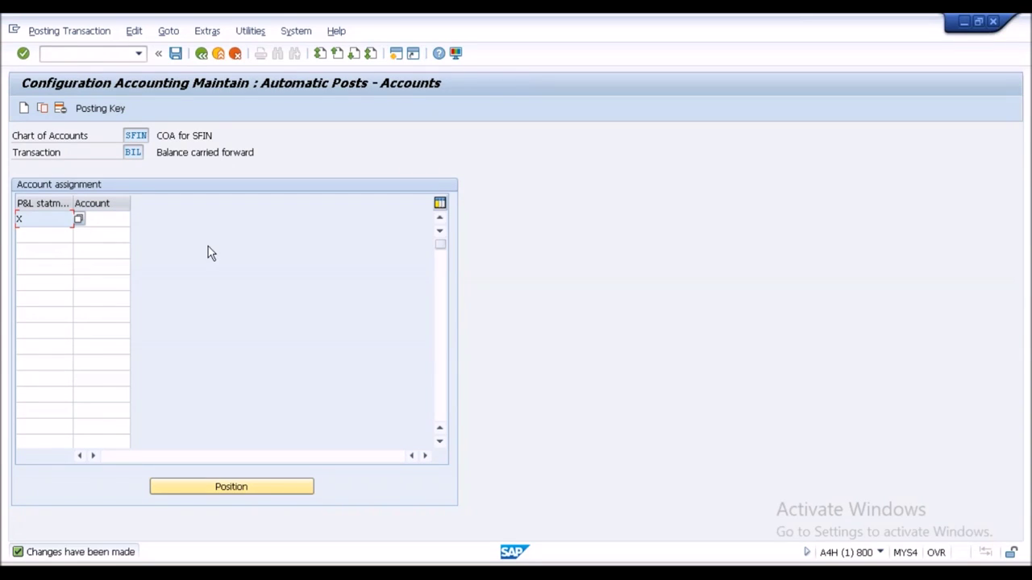
# - Leave the retained earnings configuration and collapse the Preparations node under G/L Accounts in the implementation guide
pyautogui.click(201, 54)
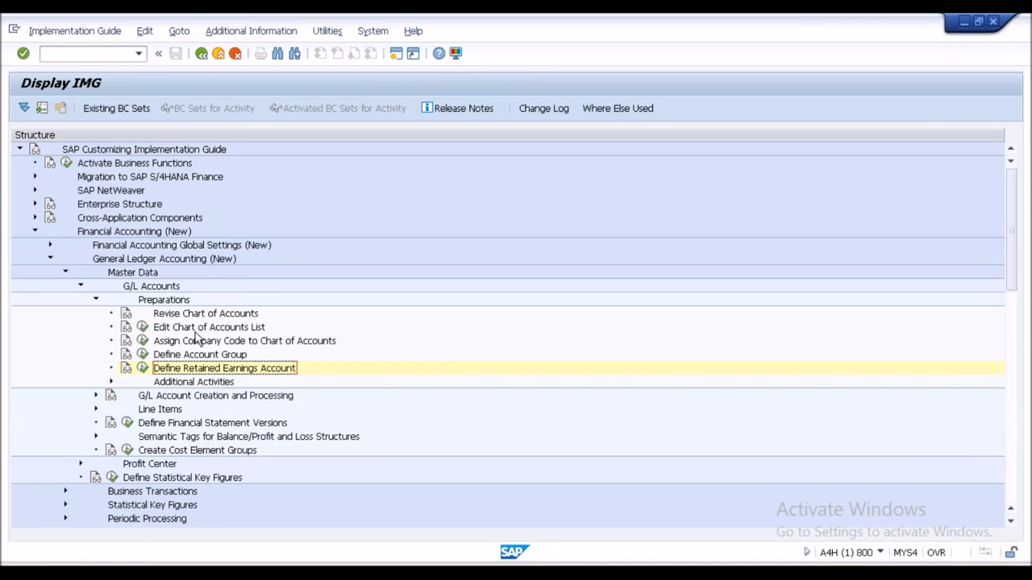
pyautogui.click(212, 342)
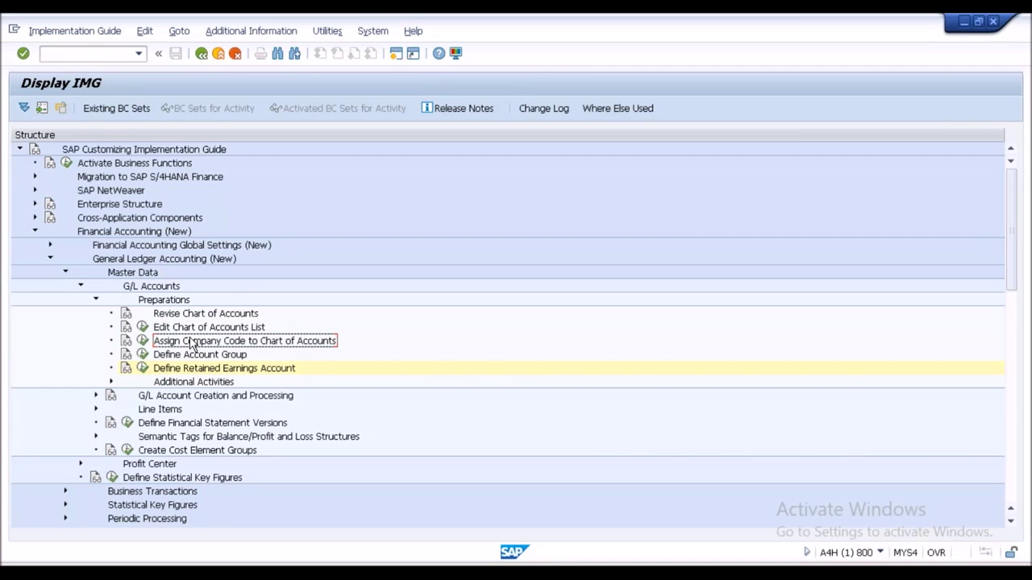
pyautogui.click(95, 300)
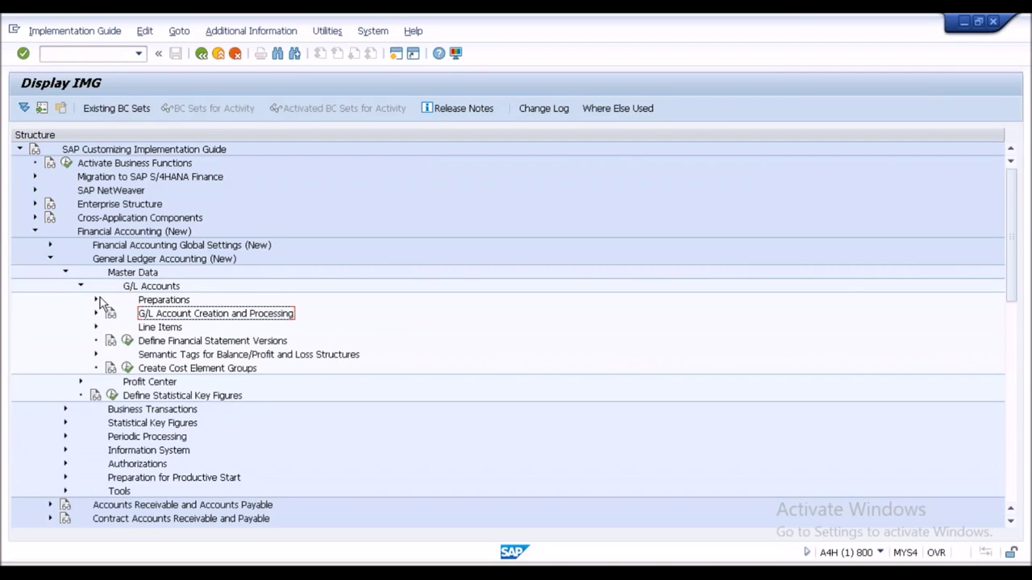